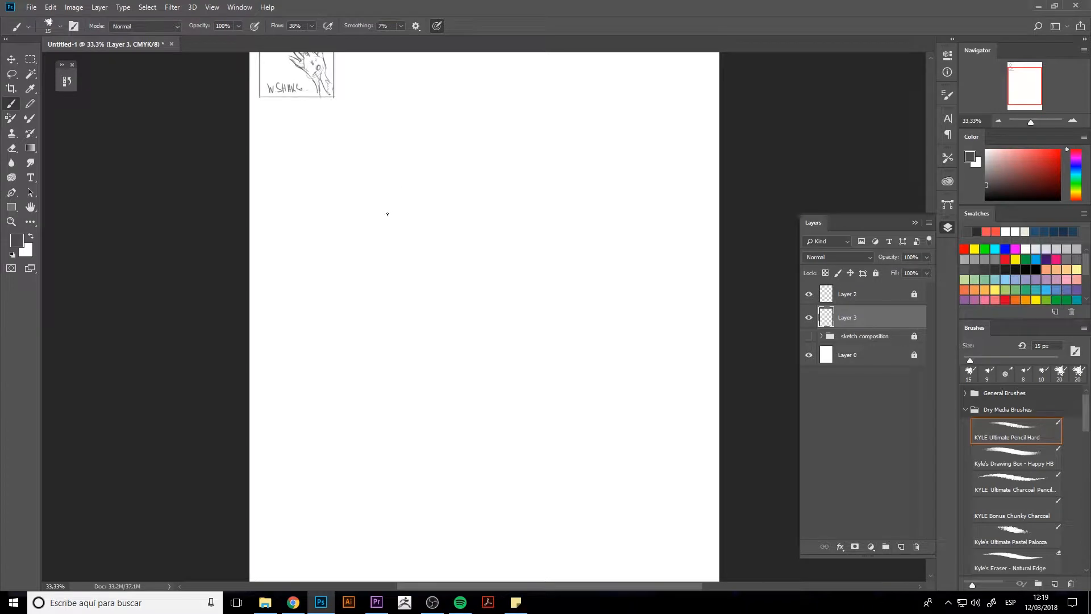
Sketch the forearm outline, the thumb and the outer edge of a hand reaching diagonally down the page with the Ultimate Pencil Hard brush at 15 px.
mouse_move(377, 198)
mouse_down()
mouse_move(409, 239)
mouse_move(395, 222)
mouse_move(410, 239)
mouse_move(437, 218)
mouse_move(416, 174)
mouse_move(379, 198)
mouse_up()
drag(398, 161, 419, 169)
mouse_move(421, 260)
mouse_down()
mouse_move(410, 241)
mouse_move(437, 320)
mouse_up()
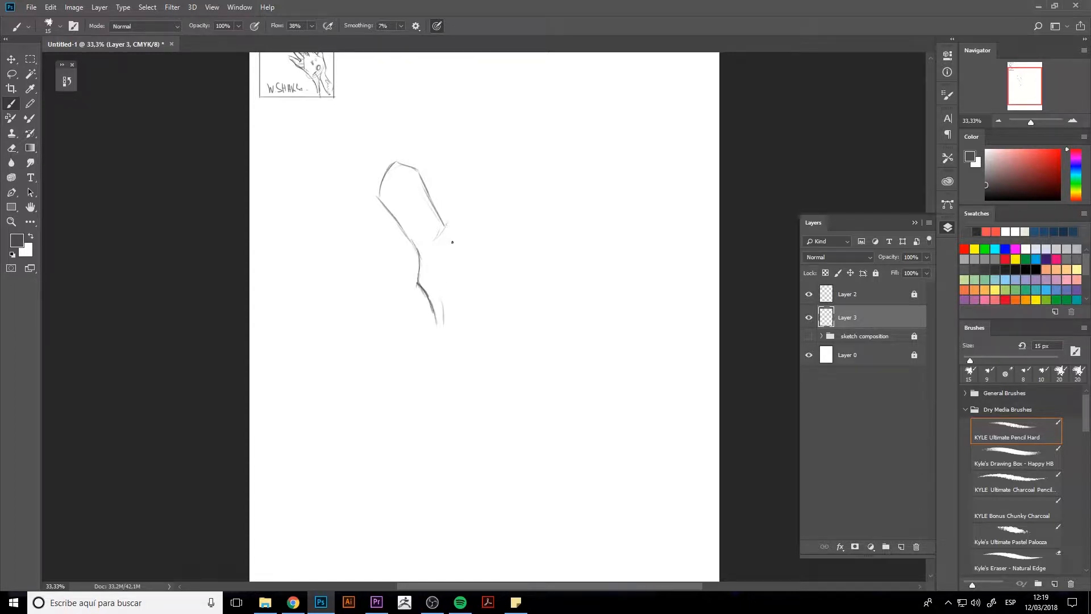
drag(434, 313, 447, 324)
mouse_move(449, 230)
mouse_down()
mouse_move(499, 278)
mouse_move(507, 336)
mouse_up()
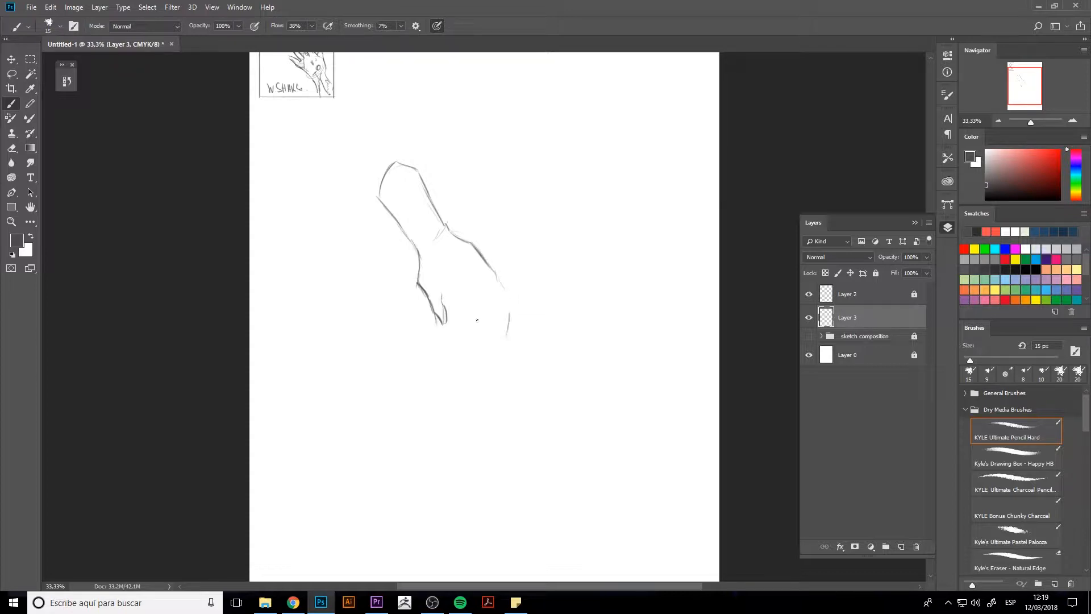
Draw the fingers at the end of the hand and darken the thumb-side contour.
right_click(443, 297)
click(435, 293)
mouse_move(438, 292)
mouse_down()
mouse_move(471, 323)
mouse_move(480, 324)
mouse_move(464, 313)
mouse_move(489, 325)
mouse_move(504, 318)
mouse_move(499, 329)
mouse_move(505, 287)
mouse_move(505, 299)
mouse_move(484, 258)
mouse_move(505, 286)
mouse_move(484, 272)
mouse_move(497, 286)
mouse_move(495, 300)
mouse_up()
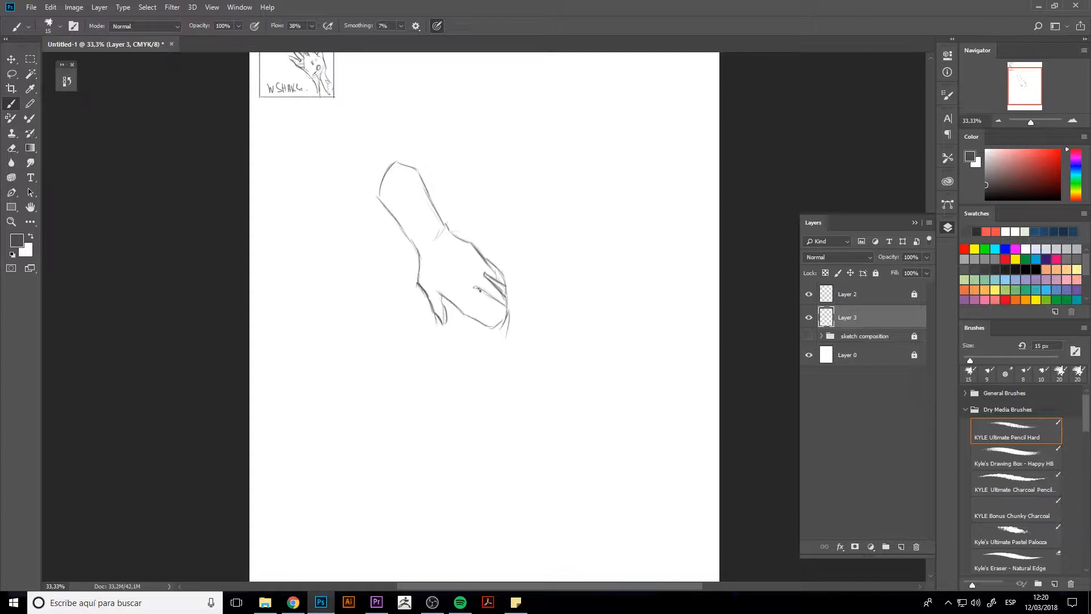
mouse_move(484, 313)
mouse_down()
mouse_move(470, 297)
mouse_move(501, 314)
mouse_move(479, 320)
mouse_move(476, 294)
mouse_move(468, 309)
mouse_move(483, 321)
mouse_move(507, 315)
mouse_move(498, 292)
mouse_up()
mouse_move(440, 295)
mouse_down()
mouse_move(457, 305)
mouse_move(420, 280)
mouse_move(412, 243)
mouse_up()
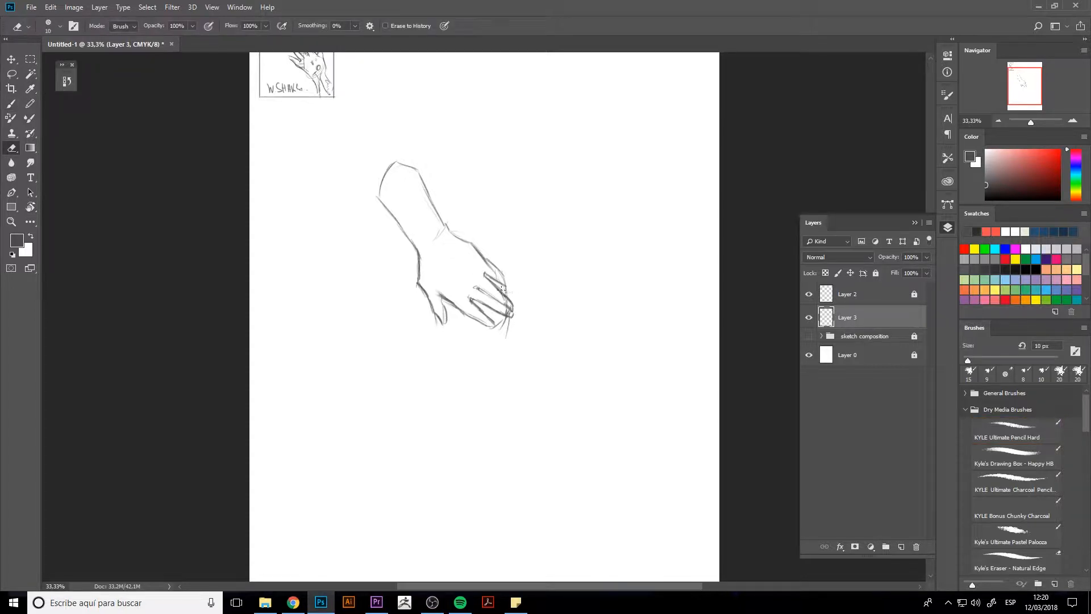
Erase the stray construction lines around the fingertips and thumb with a 20 px eraser.
key(c)
key(e)
key(bracketright)
key(bracketright)
key(bracketright)
key(bracketleft)
drag(507, 308, 508, 333)
mouse_move(444, 311)
mouse_down()
mouse_move(445, 320)
mouse_move(438, 300)
mouse_up()
Refine the thumb tip, the uppermost finger and the back of the hand by erasing and redrawing their outlines.
key(b)
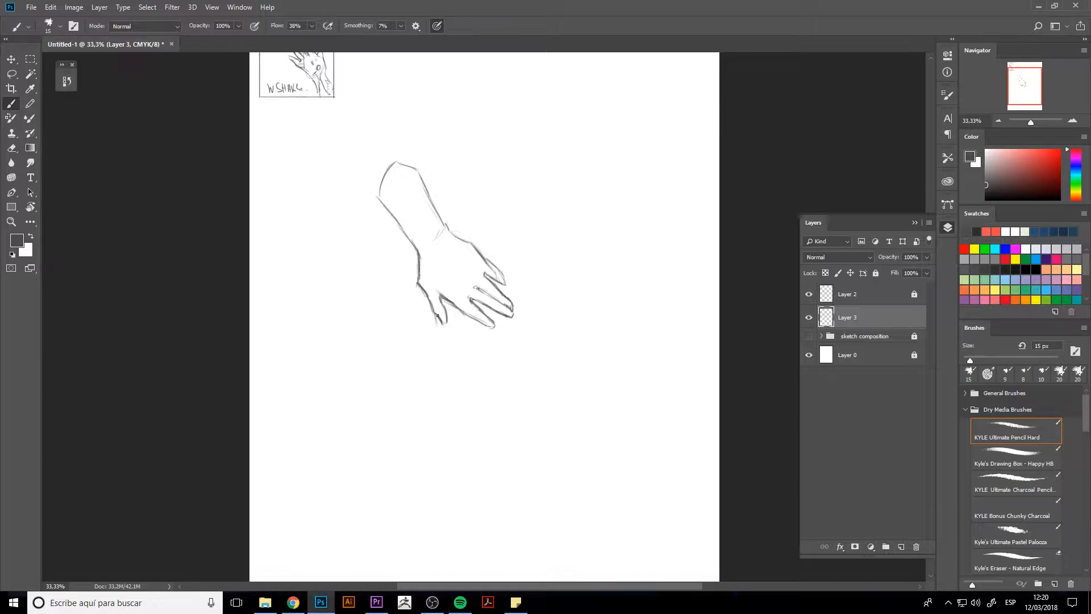
drag(446, 308, 444, 325)
key(e)
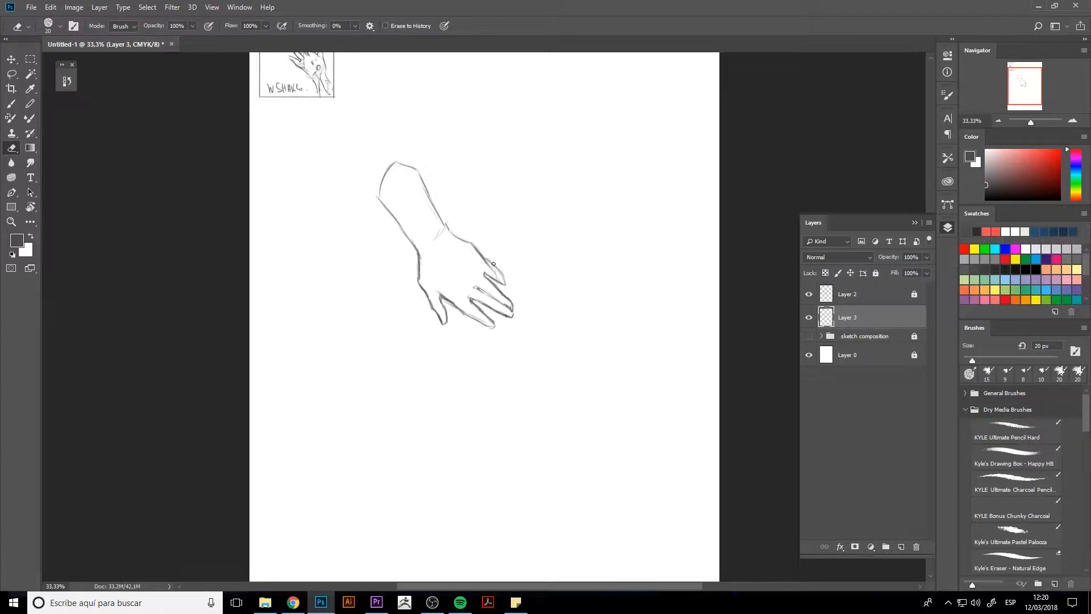
mouse_move(494, 277)
mouse_down()
mouse_move(490, 263)
mouse_move(496, 277)
mouse_up()
key(b)
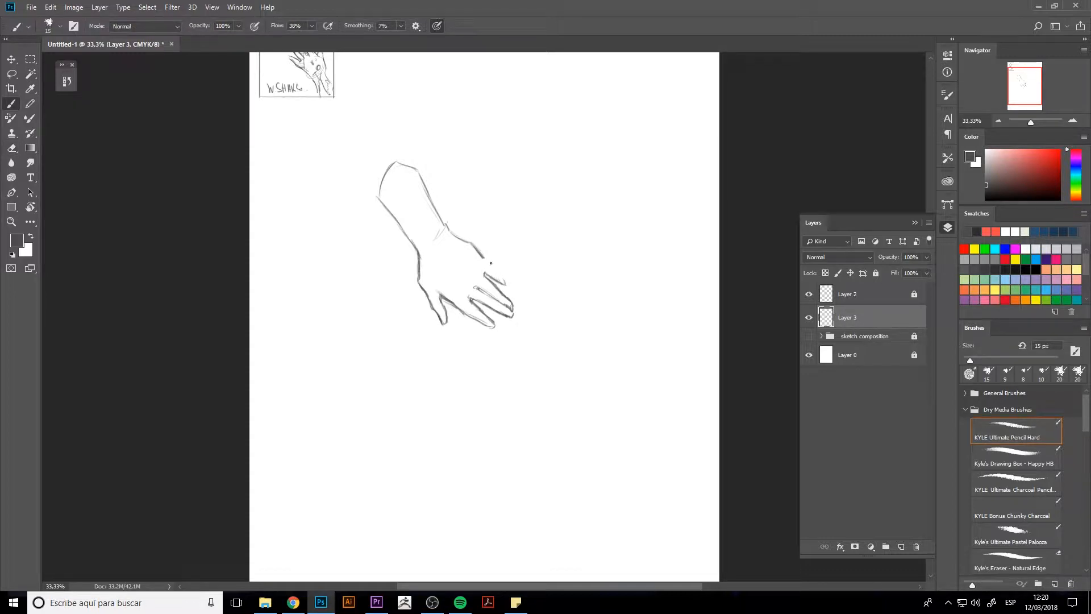
drag(495, 269, 511, 288)
key(e)
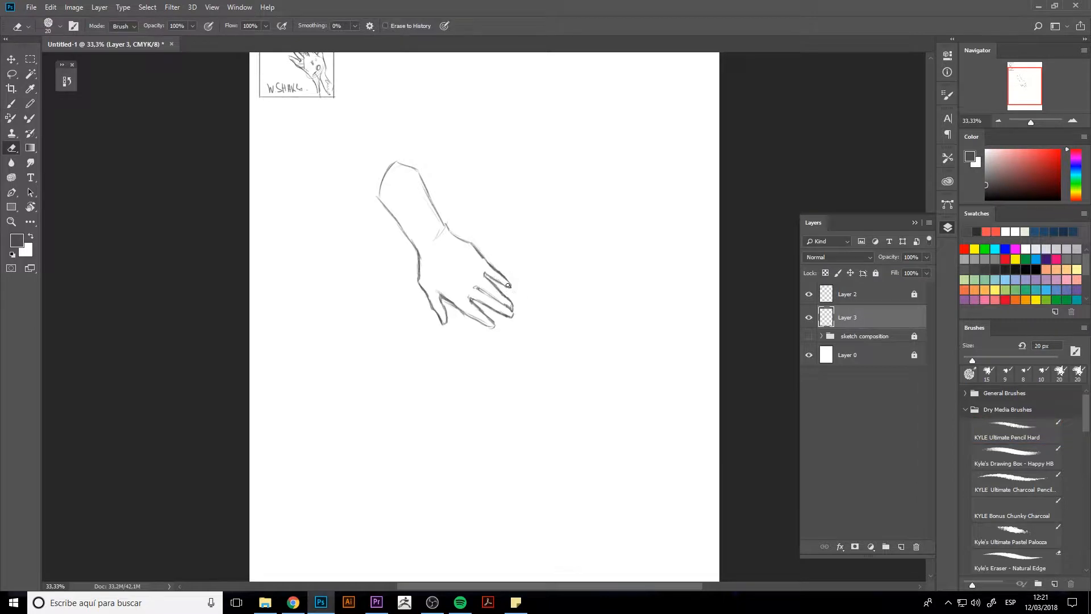
drag(470, 243, 488, 258)
key(b)
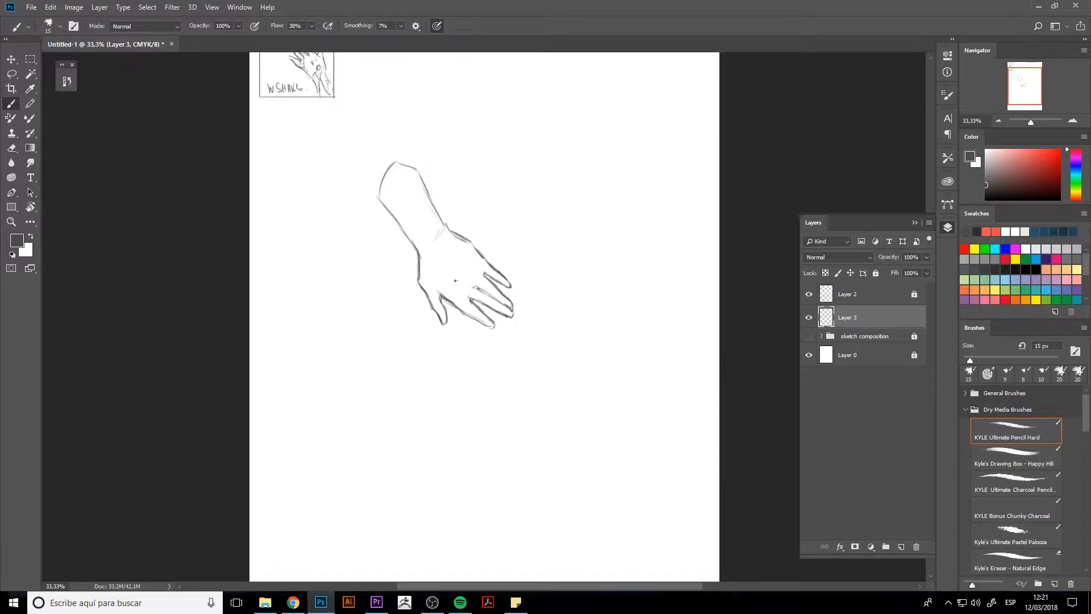
Lasso the hand and warp it with a custom mesh, stretching the fingertips and the thumb-side contour slightly outward.
key(l)
mouse_move(471, 228)
mouse_down()
mouse_move(409, 272)
mouse_move(431, 334)
mouse_move(517, 332)
mouse_move(498, 232)
mouse_move(471, 225)
mouse_up()
key(ctrl+t)
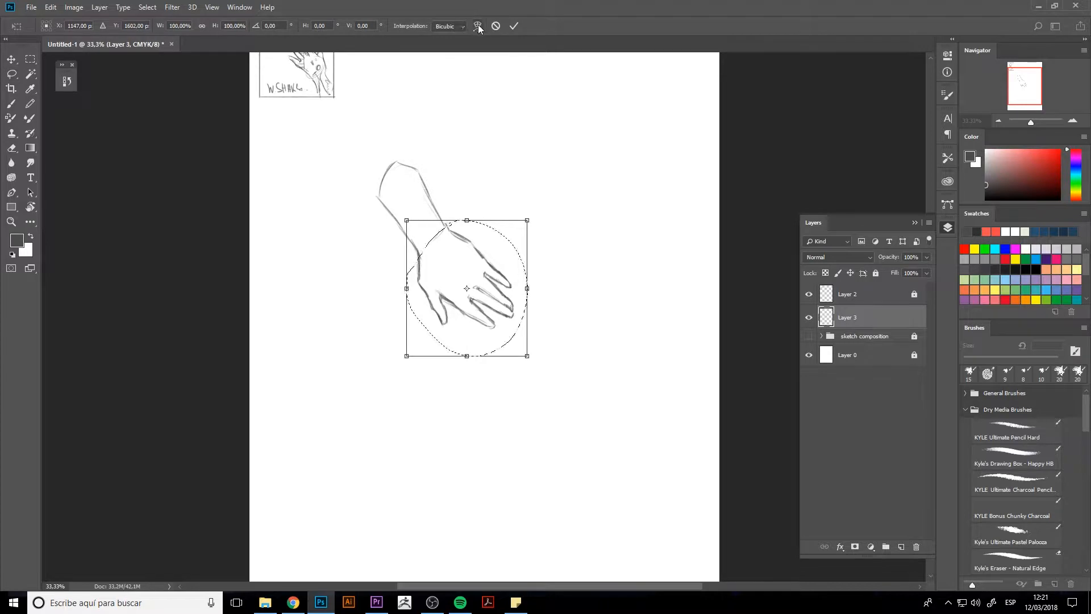
click(478, 27)
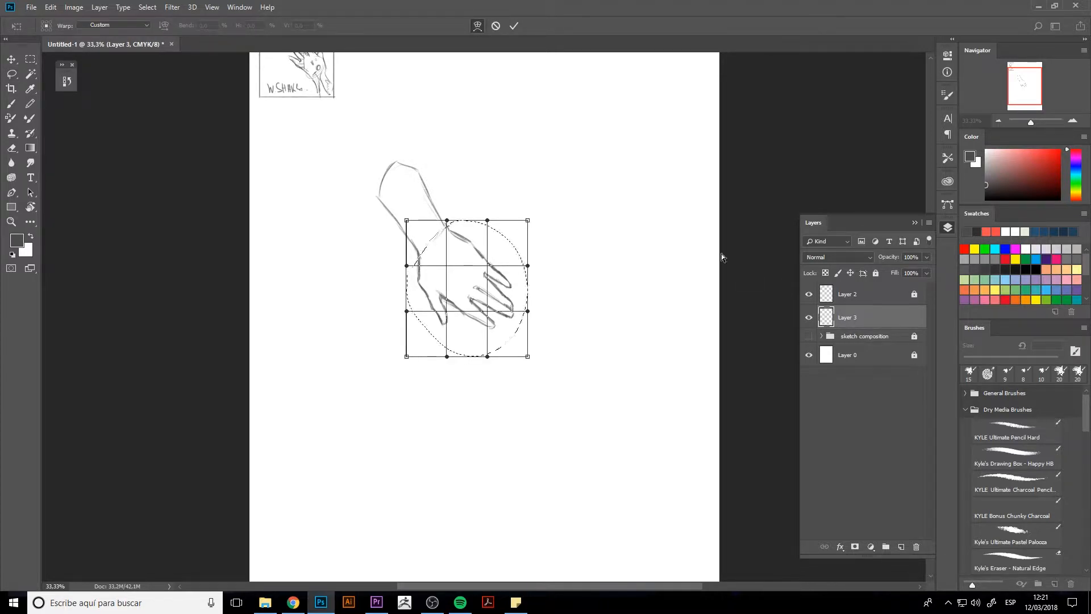
key(alt+Tab)
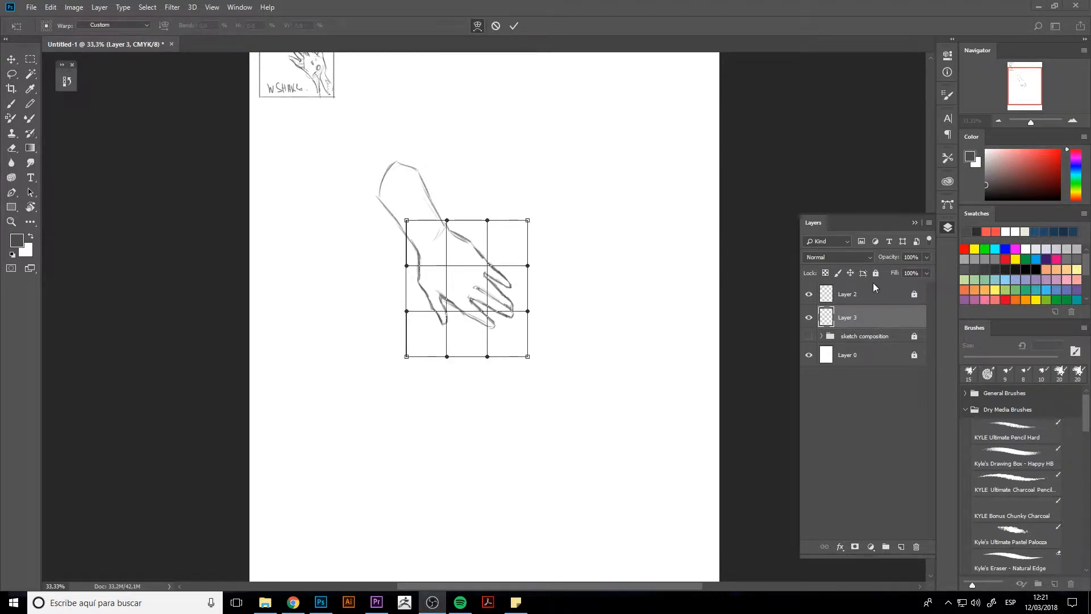
key(alt+Tab)
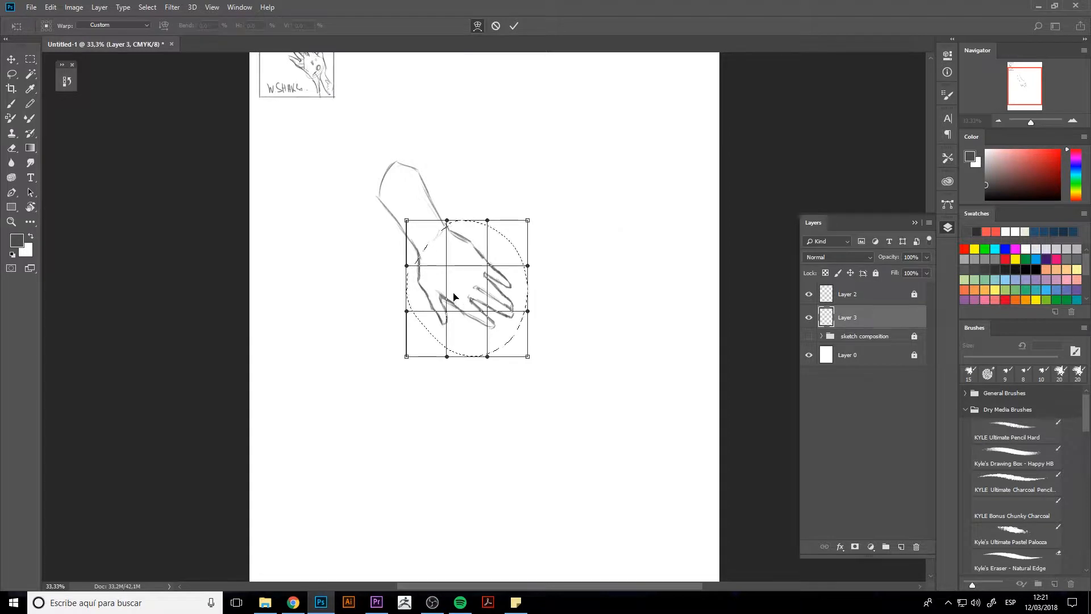
mouse_move(491, 319)
mouse_down()
mouse_move(480, 306)
mouse_move(486, 317)
mouse_up()
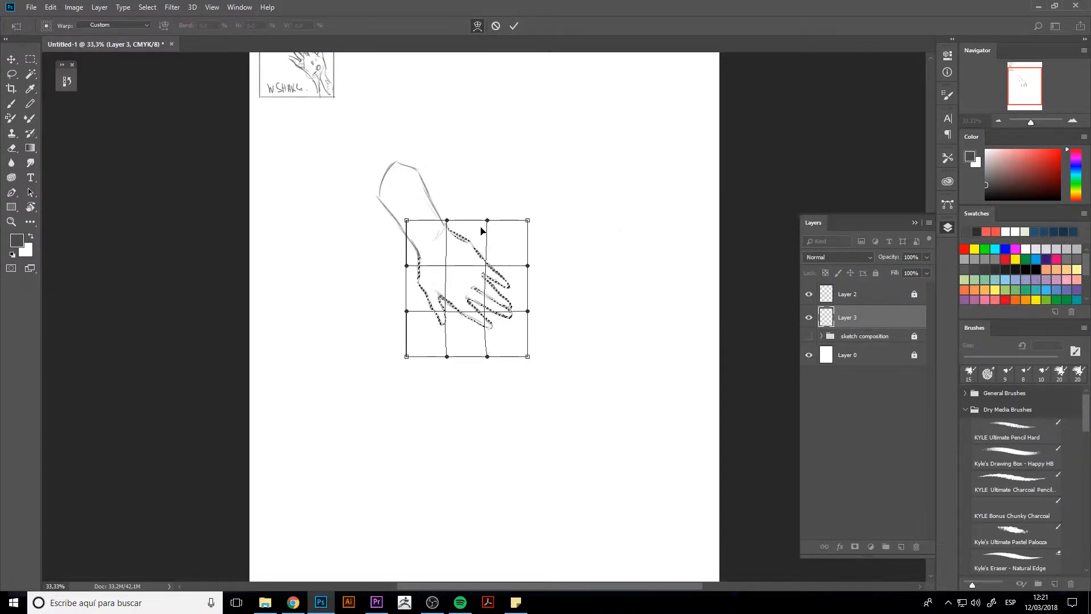
mouse_move(490, 263)
mouse_down()
mouse_move(494, 251)
mouse_move(492, 263)
mouse_up()
mouse_move(528, 312)
mouse_down()
mouse_move(532, 329)
mouse_move(535, 317)
mouse_up()
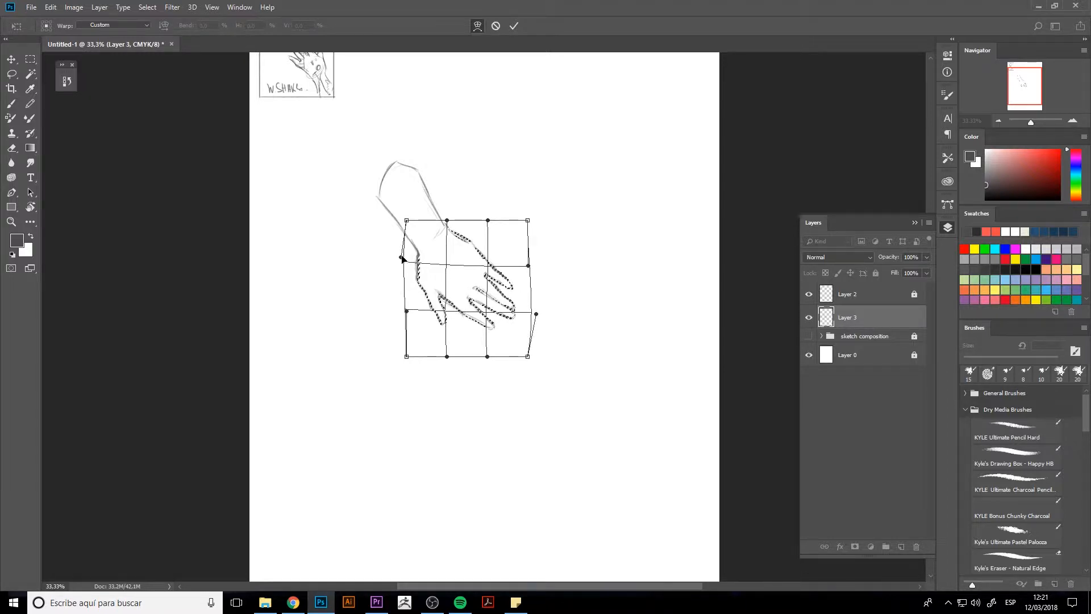
right_click(445, 313)
key(Escape)
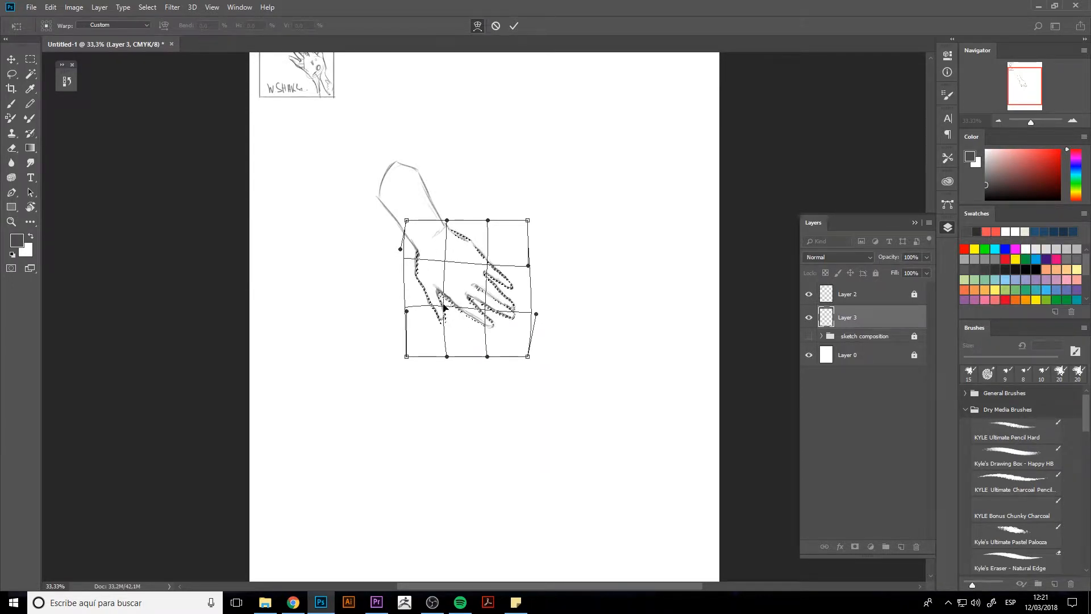
click(514, 25)
click(513, 138)
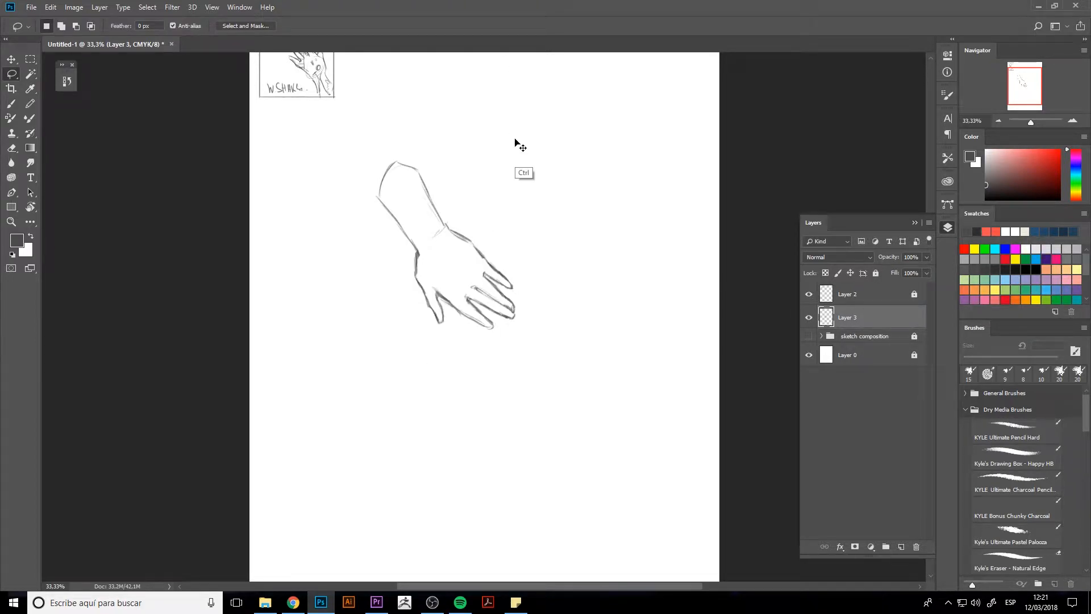
Compare the hand before and after the warp through the undo history, keeping the warped version deselected.
key(ctrl+z)
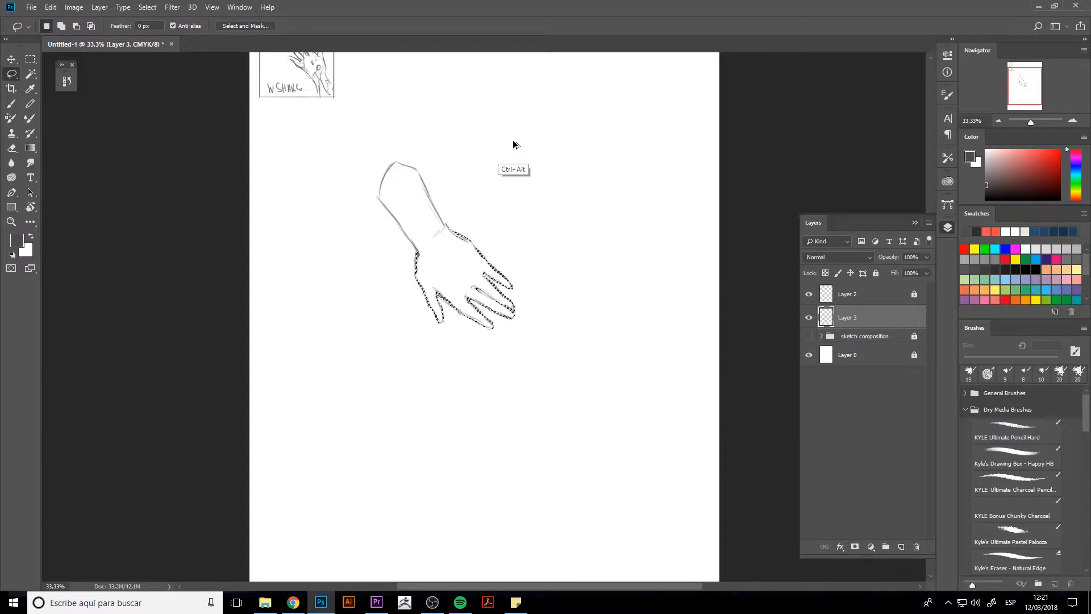
key(ctrl+alt+z)
key(ctrl+z)
key(ctrl+z)
key(ctrl+z)
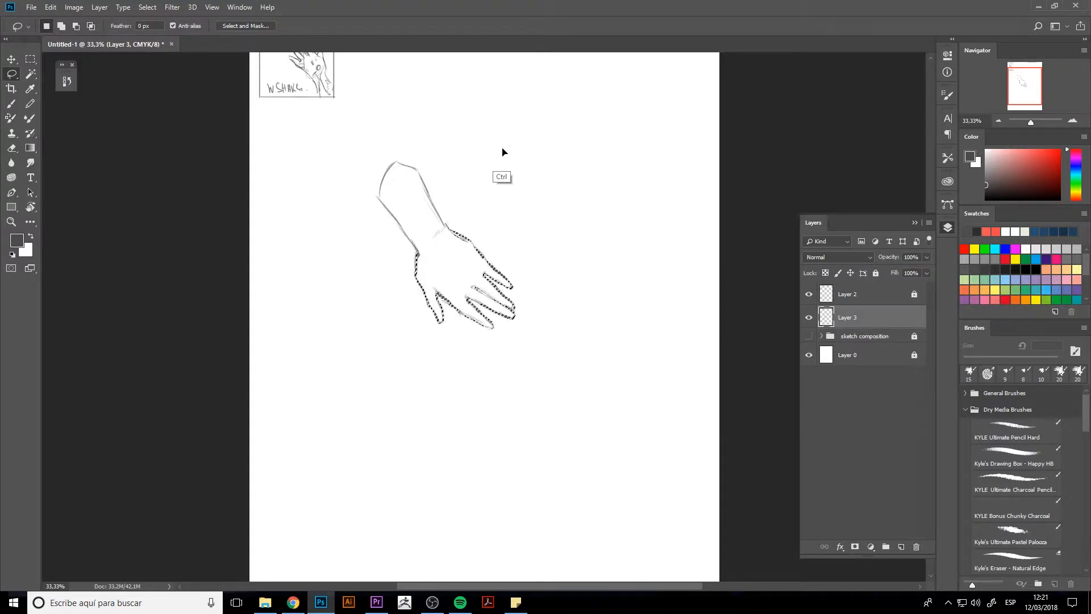
key(ctrl+z)
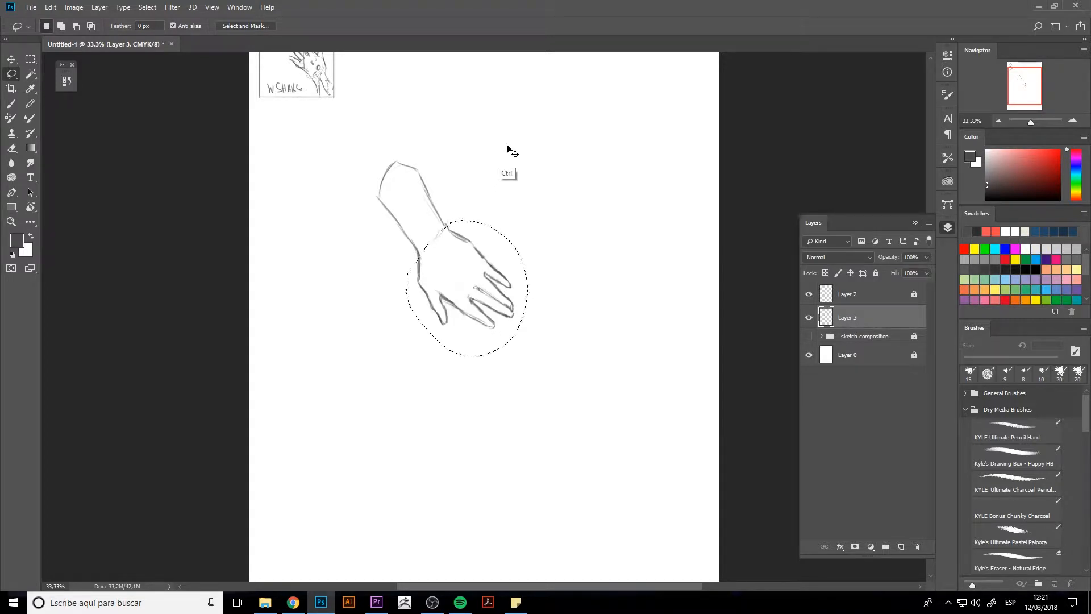
key(ctrl+z)
key(ctrl+d)
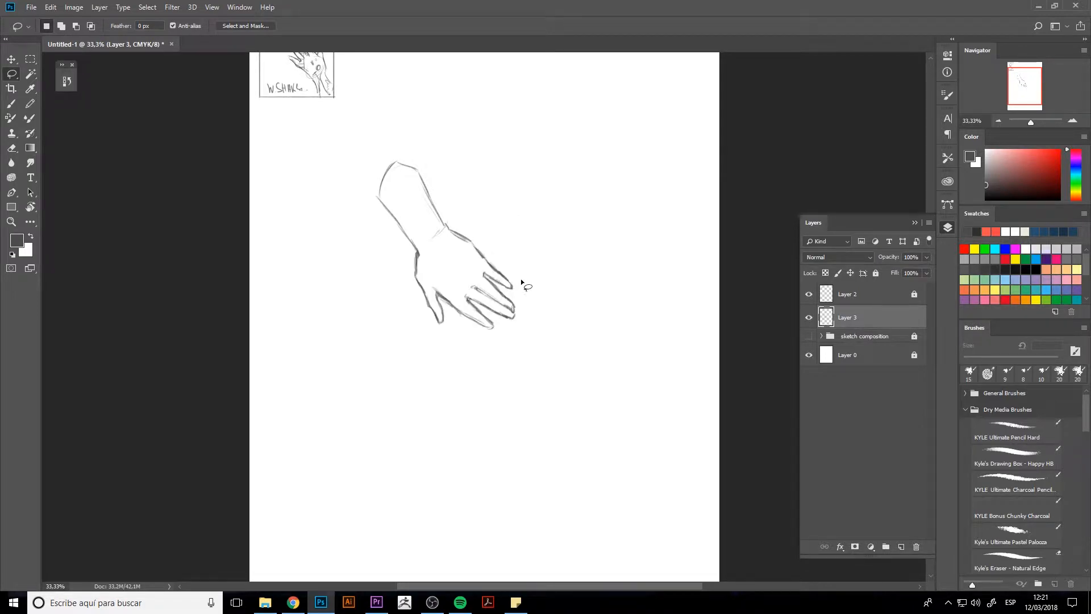
Duplicate the arm on a new layer, flip the copy to -100% width and height, and place it diagonally below so the fingertips meet.
key(ctrl+t)
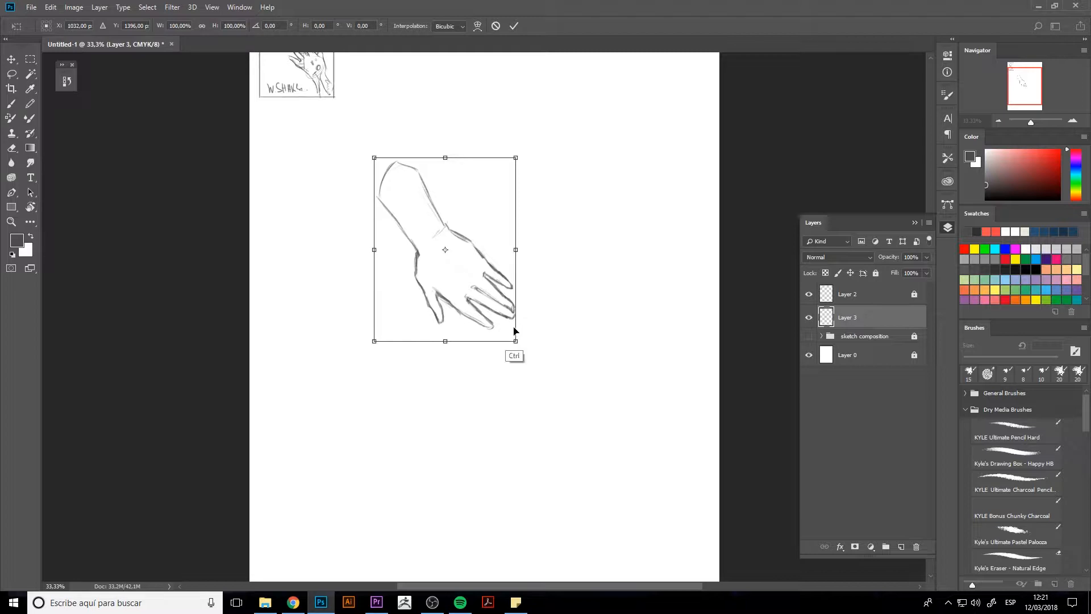
key(Return)
key(ctrl+v)
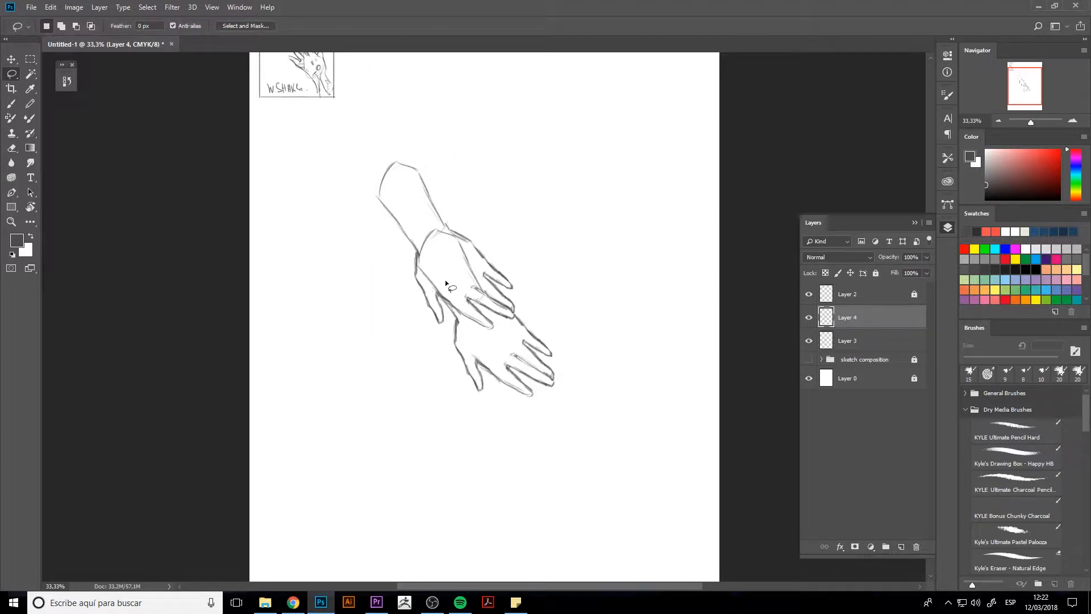
key(ctrl+t)
drag(581, 426, 392, 176)
mouse_move(533, 344)
mouse_down()
mouse_move(592, 405)
mouse_move(610, 400)
mouse_up()
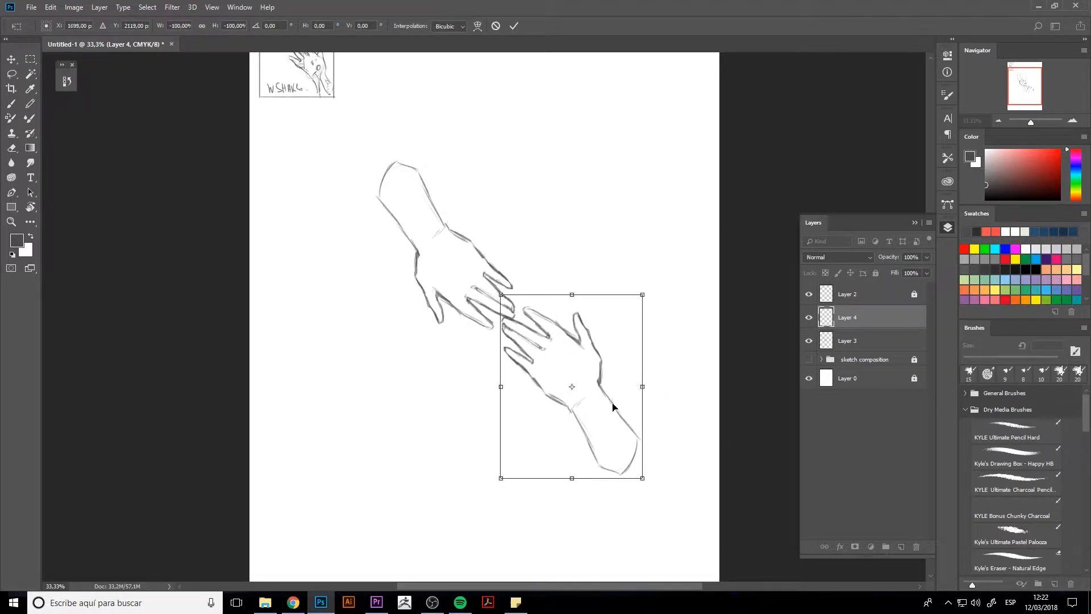
key(Return)
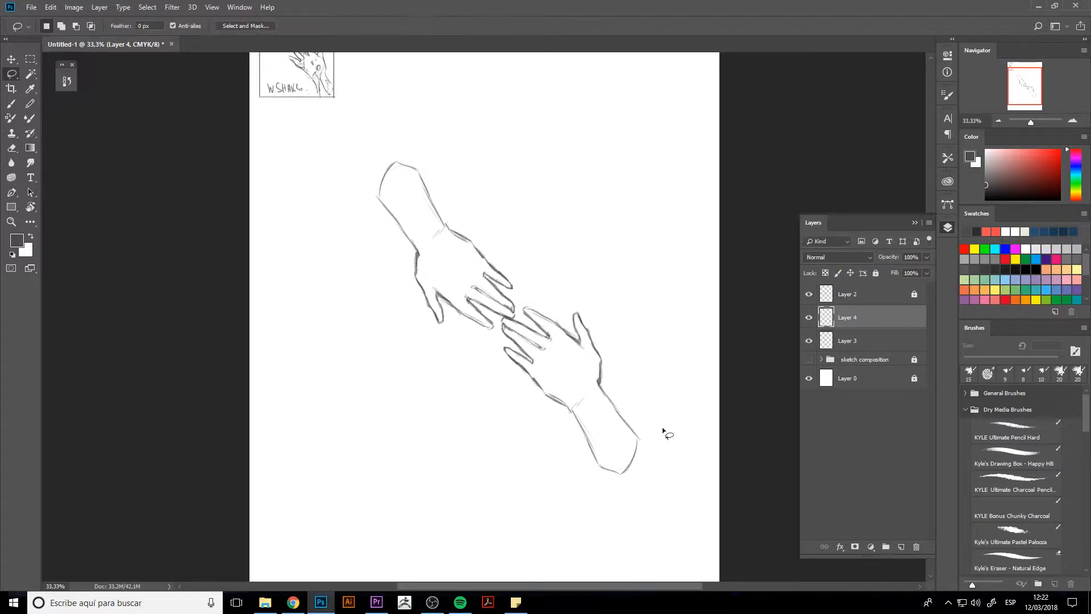
Merge the two arm layers and enlarge the drawing proportionally to 216.58%, centred over the page.
shift+click(828, 341)
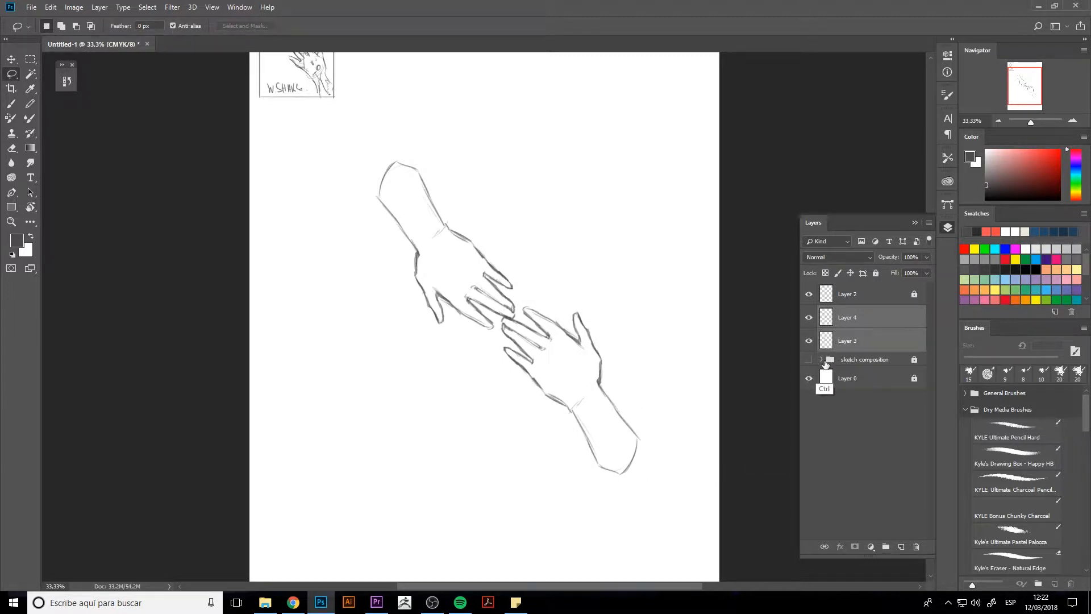
key(ctrl+e)
key(ctrl+t)
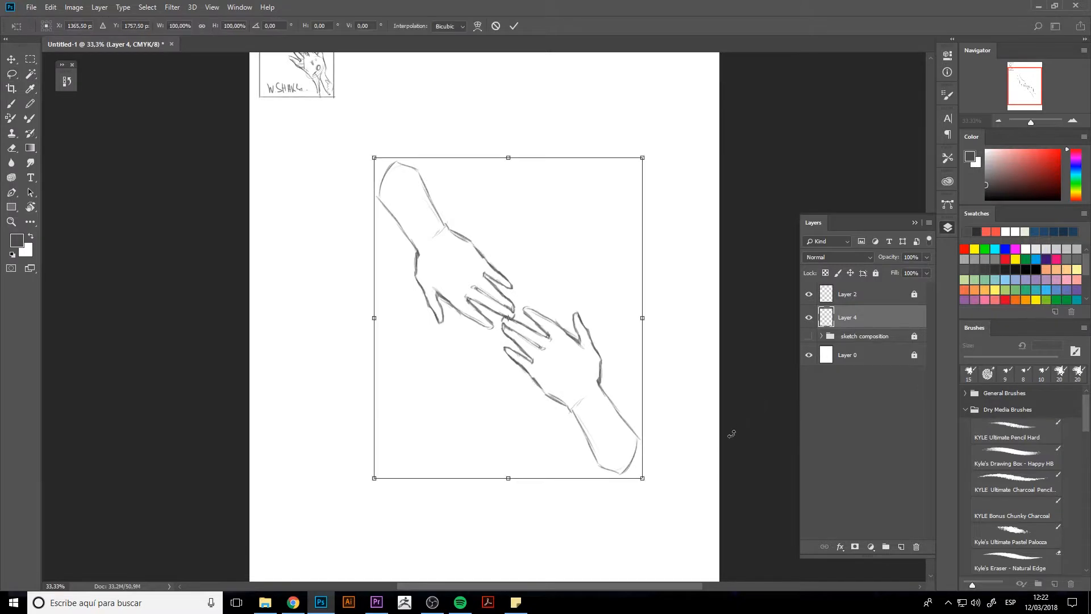
key(ctrl+minus)
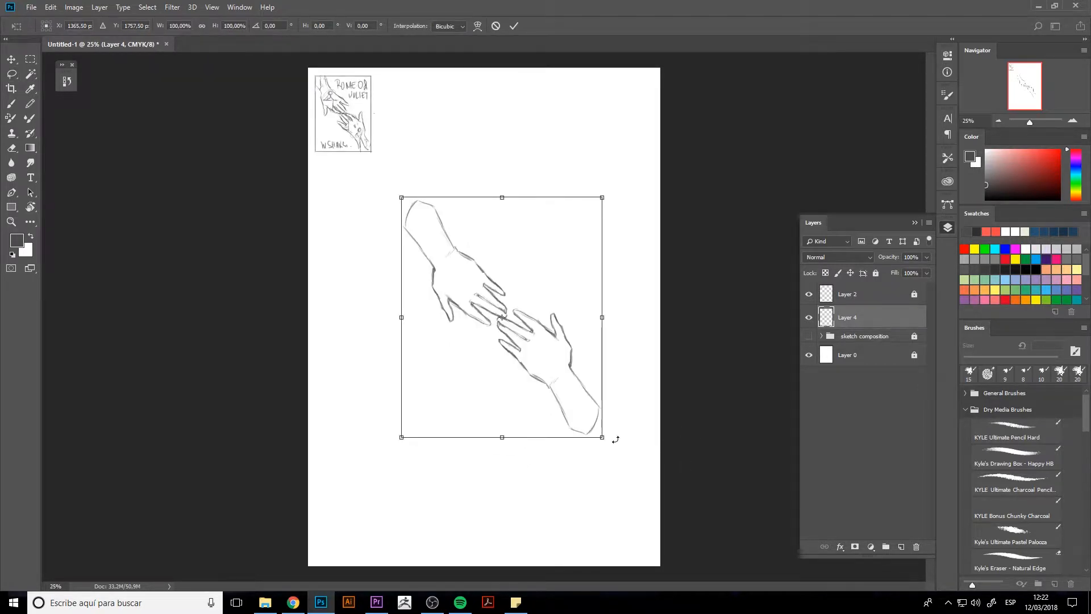
drag(601, 437, 687, 537)
drag(635, 417, 617, 418)
drag(668, 536, 702, 577)
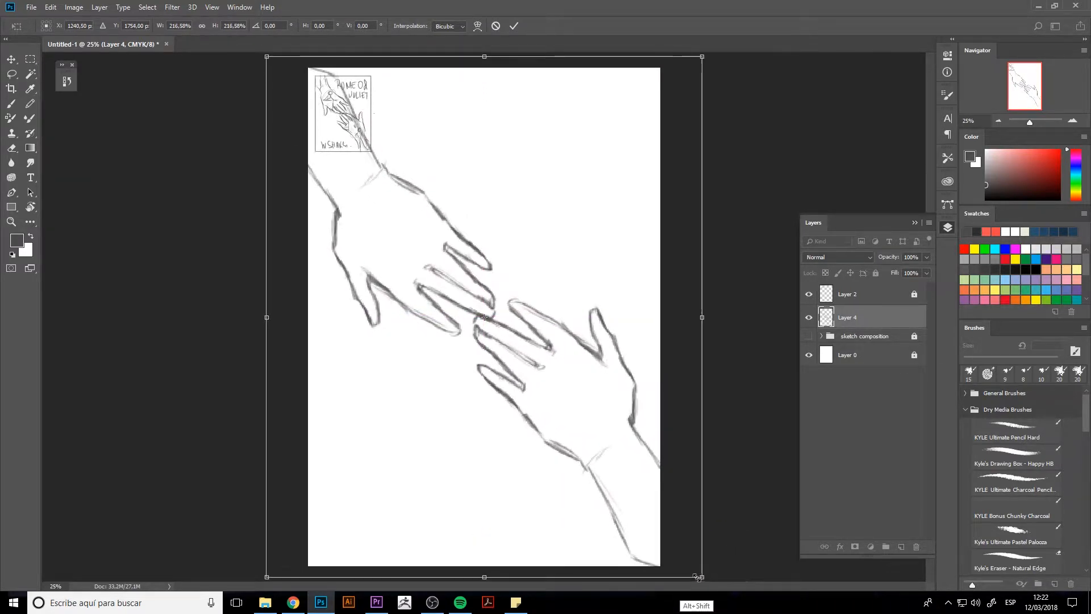
Narrow the enlarged drawing to 198.09% width, rotate it 1.66° and nudge it slightly upward.
mouse_move(703, 317)
mouse_down()
mouse_move(685, 316)
mouse_move(685, 329)
mouse_up()
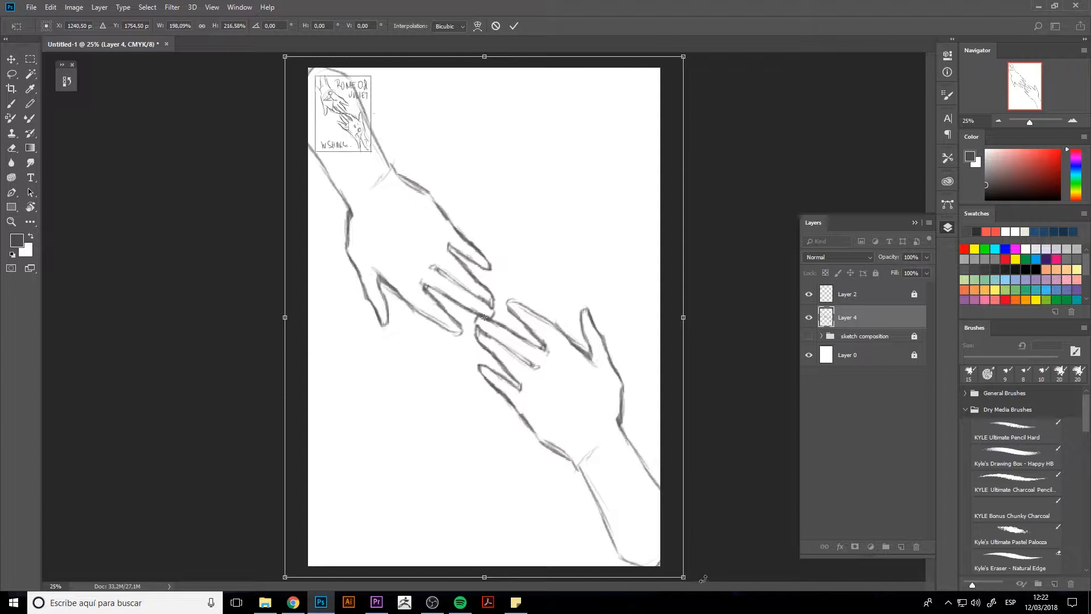
drag(705, 578, 699, 588)
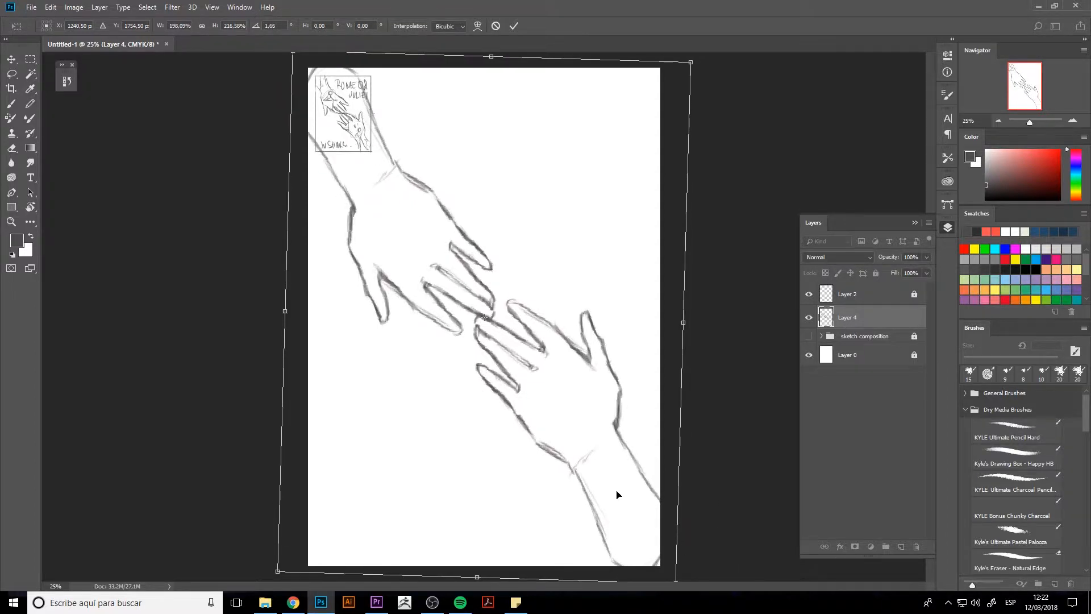
drag(617, 494, 616, 484)
key(Return)
Erase the closed forearm ends at the page's upper-left and lower-right corners with a 70 px eraser.
key(l)
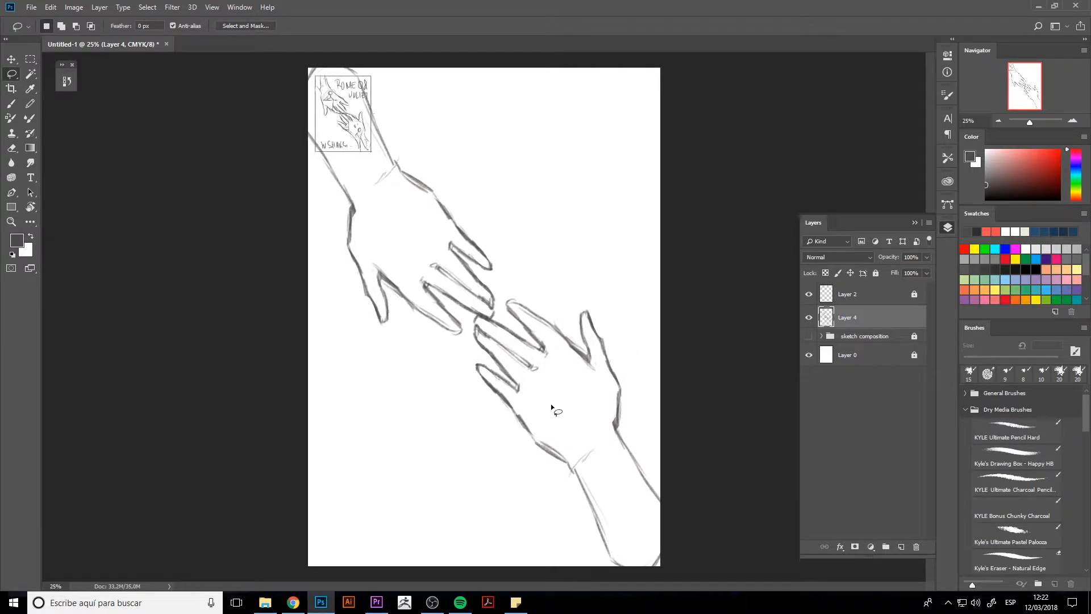
key(e)
key(bracketright)
key(bracketright)
key(bracketright)
key(bracketright)
key(bracketright)
key(bracketright)
key(bracketright)
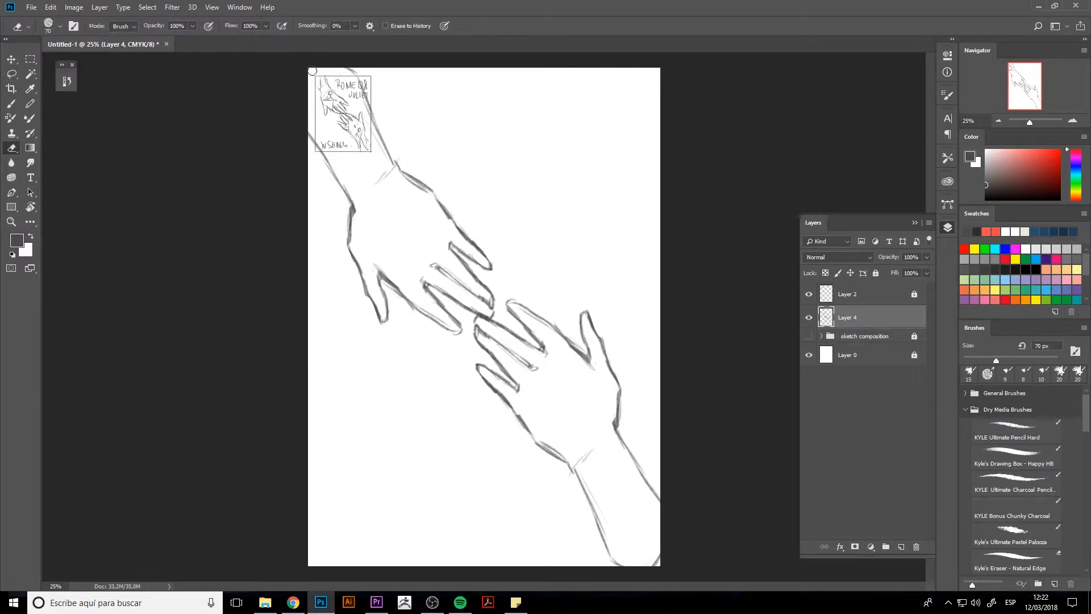
drag(345, 74, 353, 76)
mouse_move(620, 555)
mouse_down()
mouse_move(648, 575)
mouse_move(676, 549)
mouse_move(615, 564)
mouse_up()
key(b)
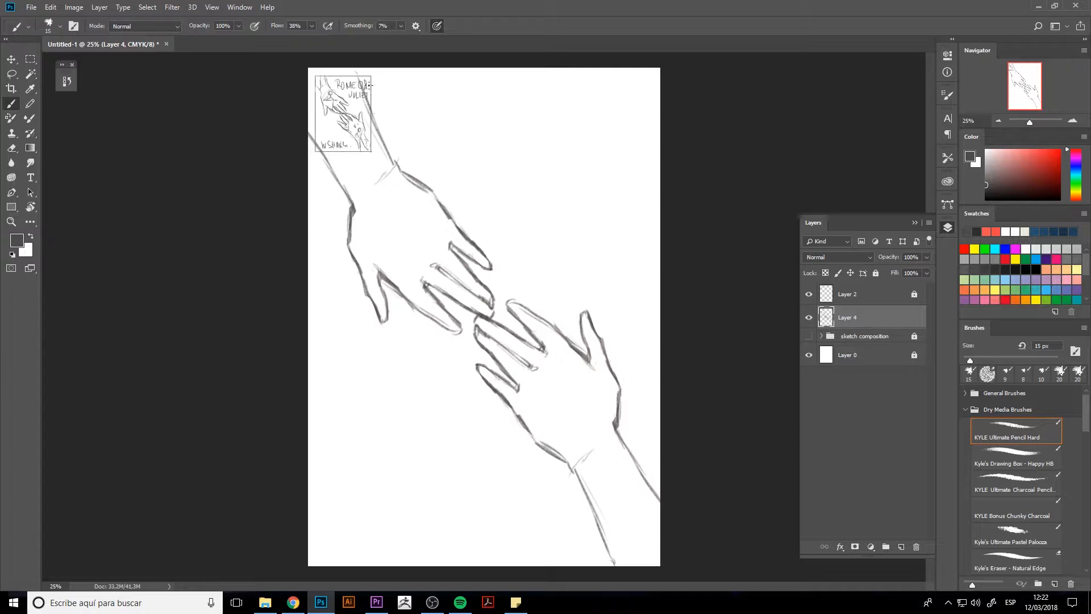
Enlarge the hands drawing to about 122.5% in width and height and rotate it 4.66° around the page centre.
key(ctrl+t)
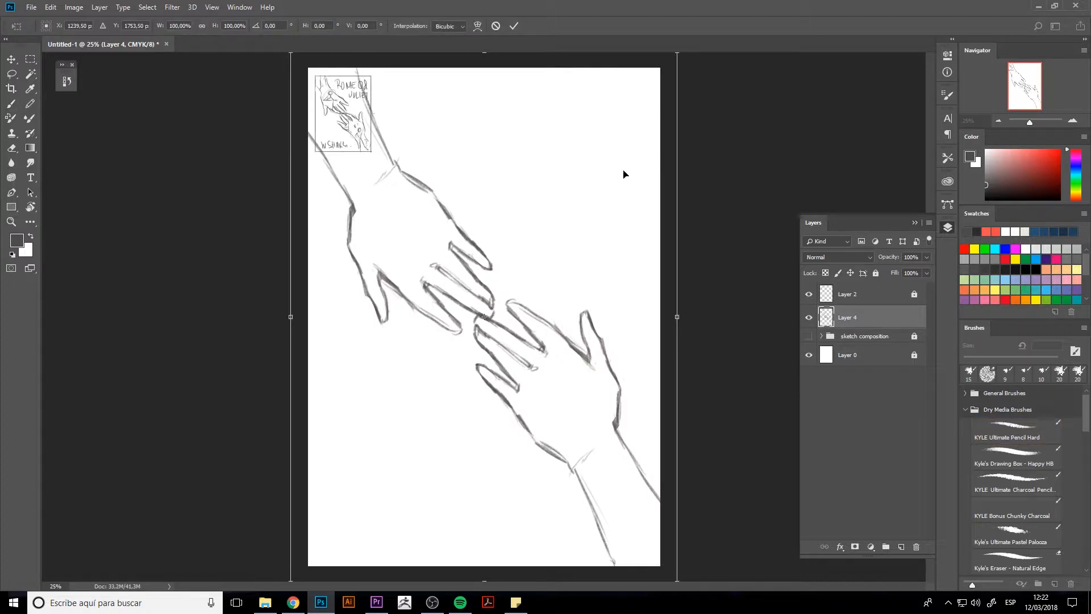
key(ctrl+minus)
drag(613, 139, 646, 85)
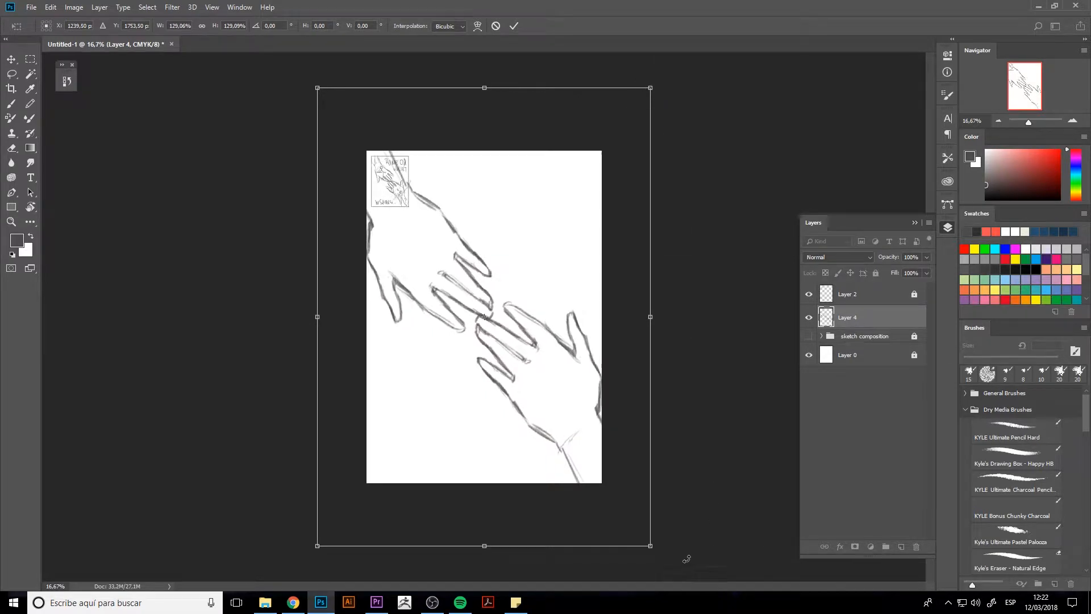
drag(690, 557, 665, 560)
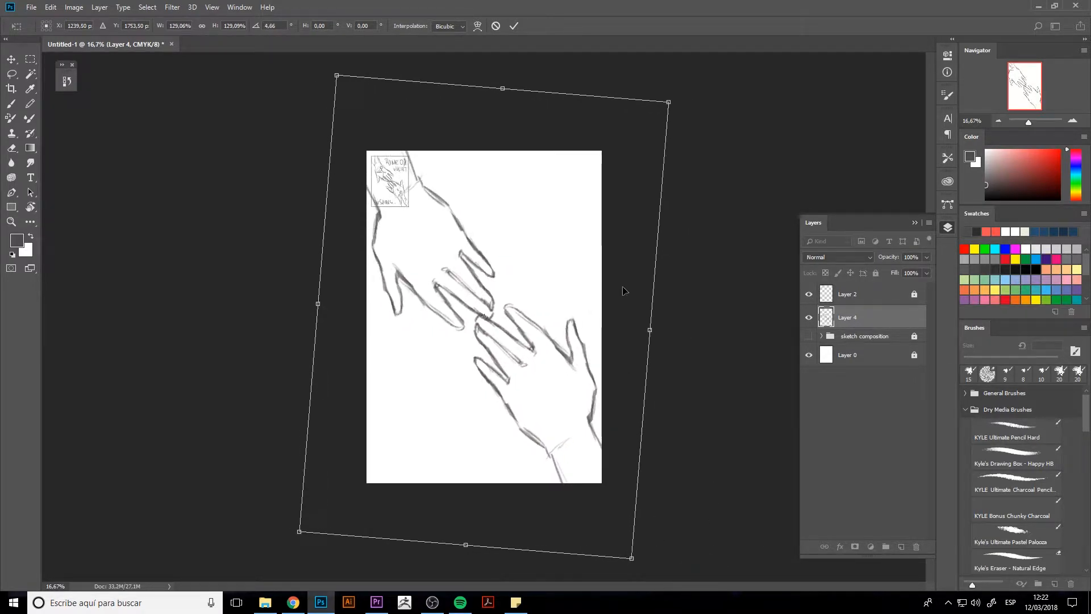
drag(666, 102, 659, 113)
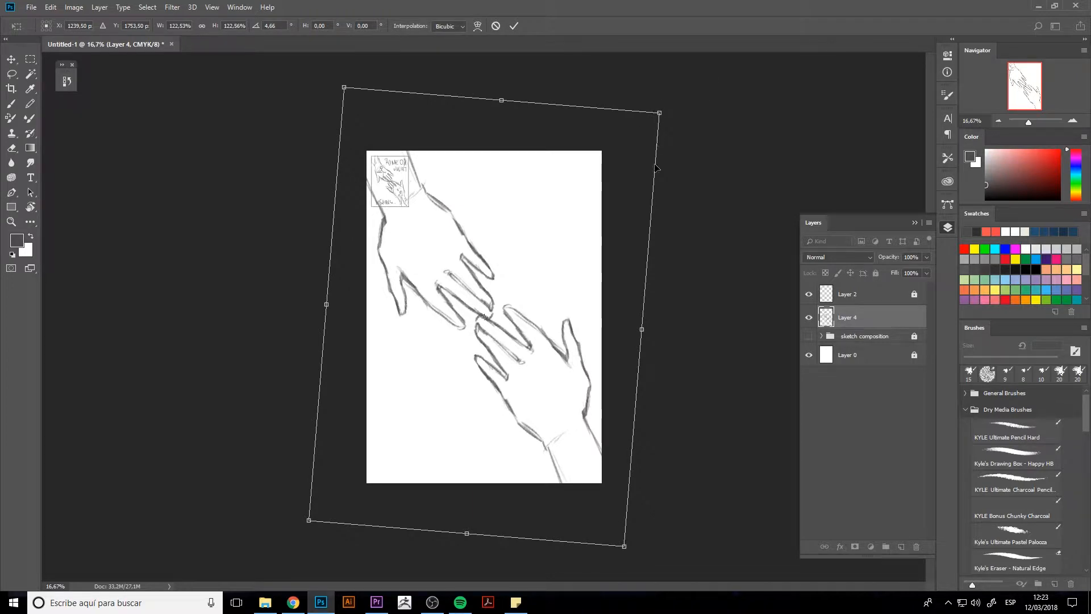
key(Return)
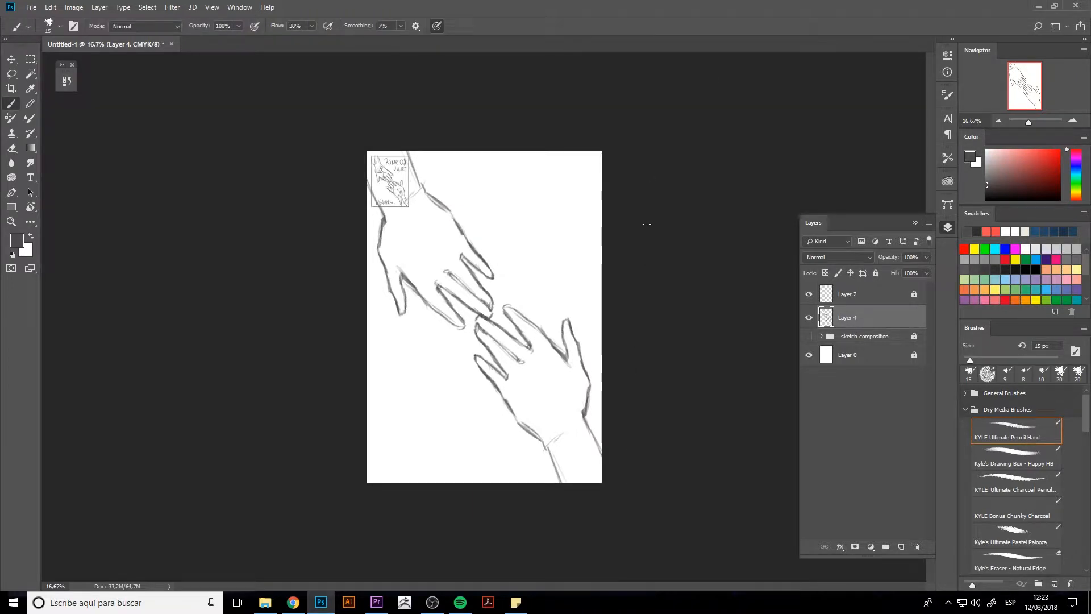
key(ctrl+z)
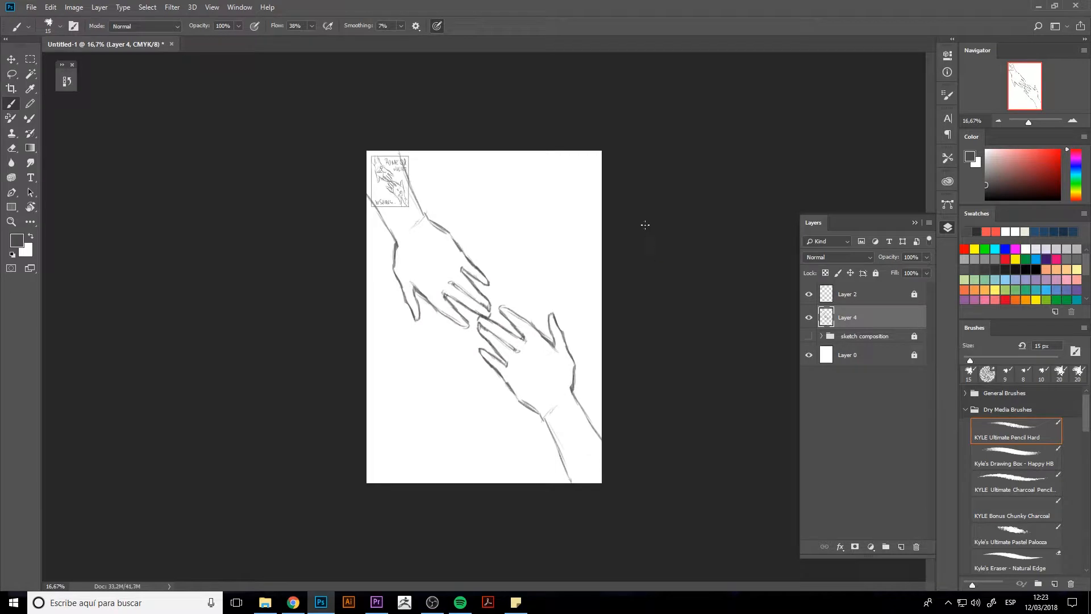
key(ctrl+z)
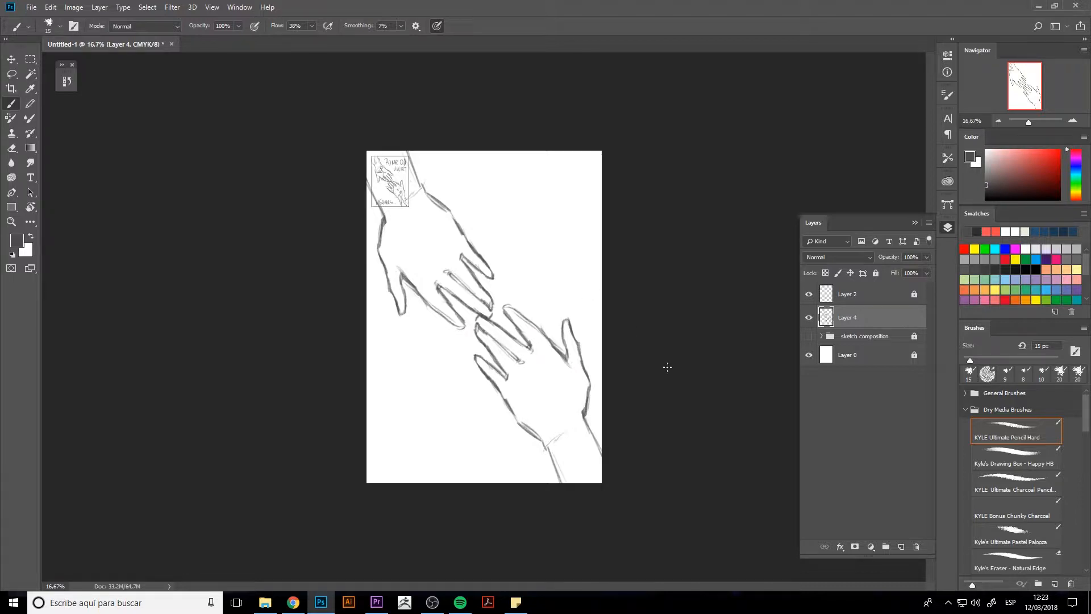
key(ctrl+plus)
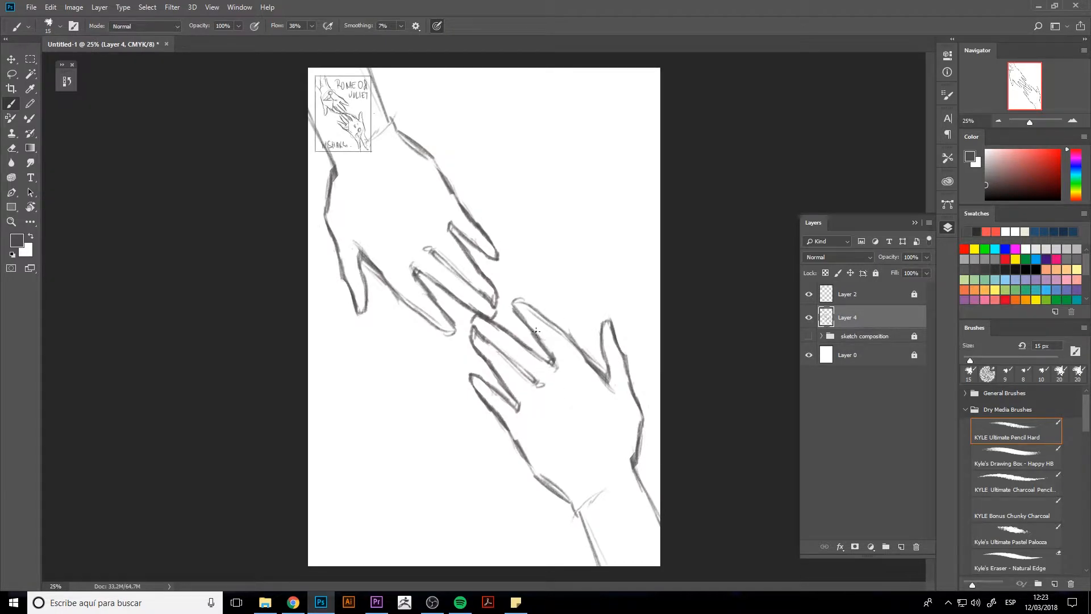
Hide the thumbnail layer, add an empty layer above the hands drawing for tracing, and fade the drawing to 25% opacity.
click(809, 294)
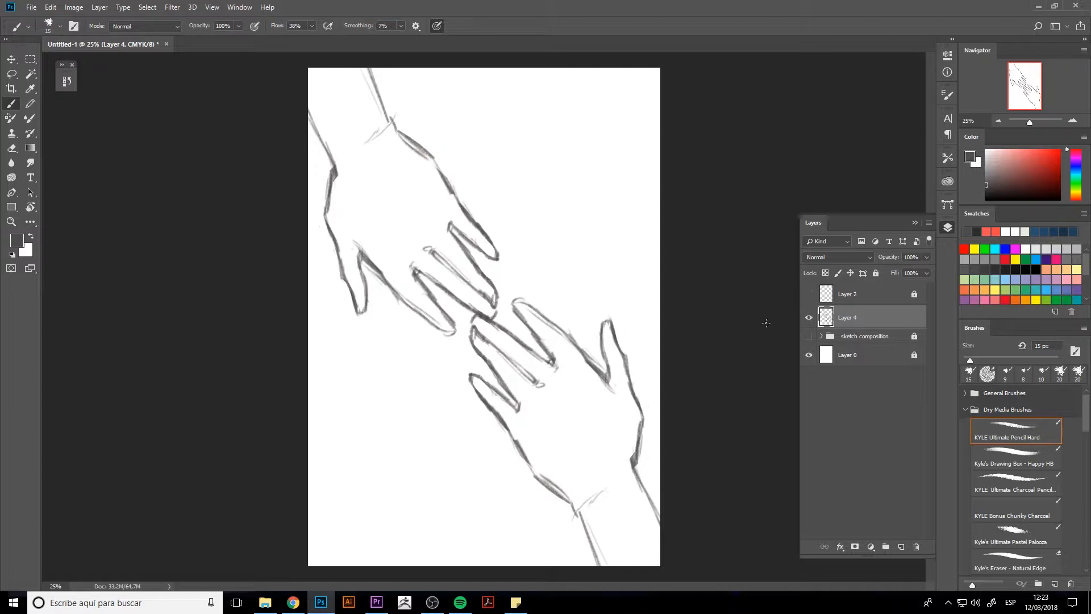
click(901, 546)
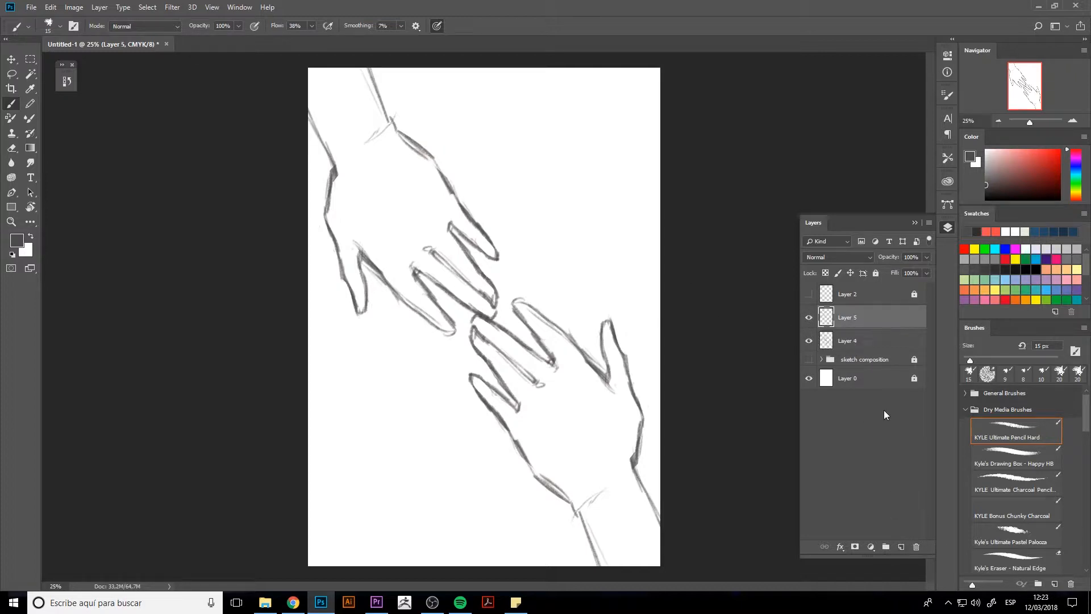
click(875, 340)
drag(924, 269, 888, 275)
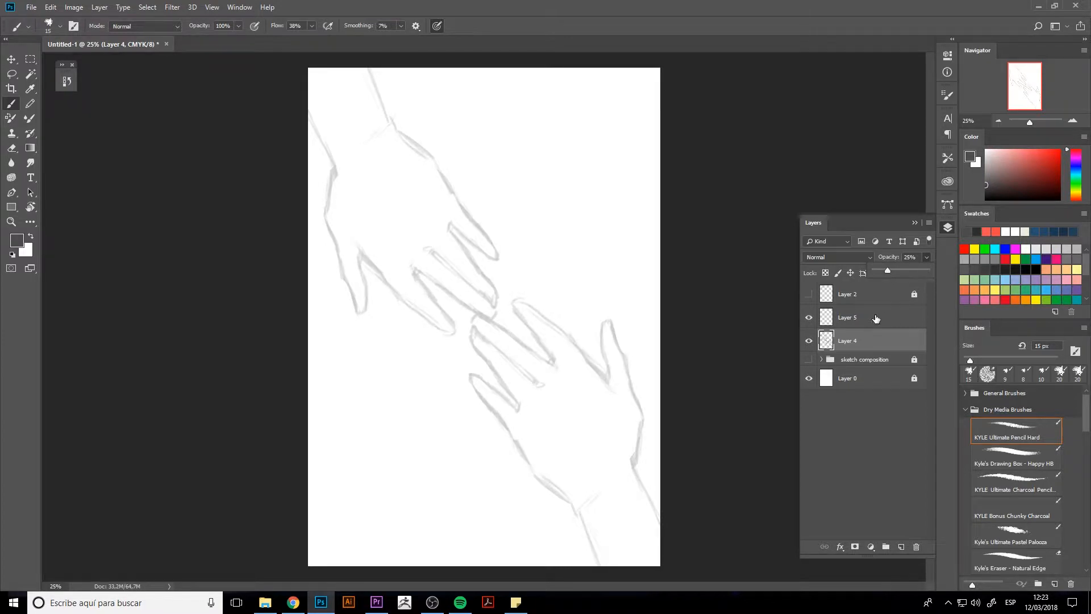
click(848, 328)
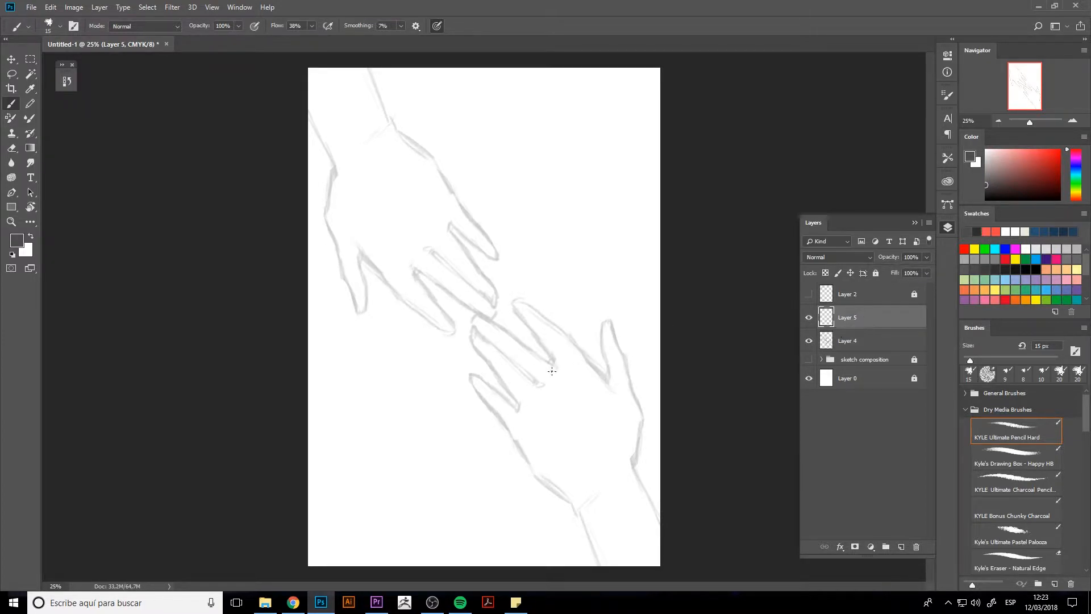
Trace the lower hand's index finger, thumb and outer edge down to the wrist on the new layer with a light red 10 px pencil.
key(ctrl+plus)
key(ctrl+plus)
drag(549, 398, 498, 329)
click(990, 165)
click(1025, 153)
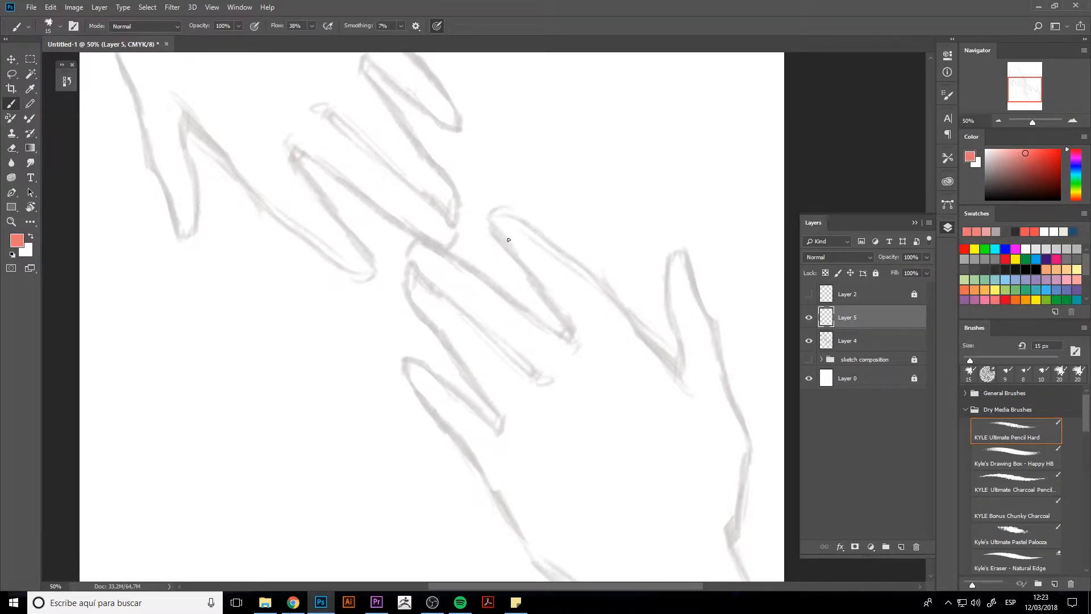
drag(488, 213, 495, 233)
drag(523, 264, 568, 337)
key(bracketleft)
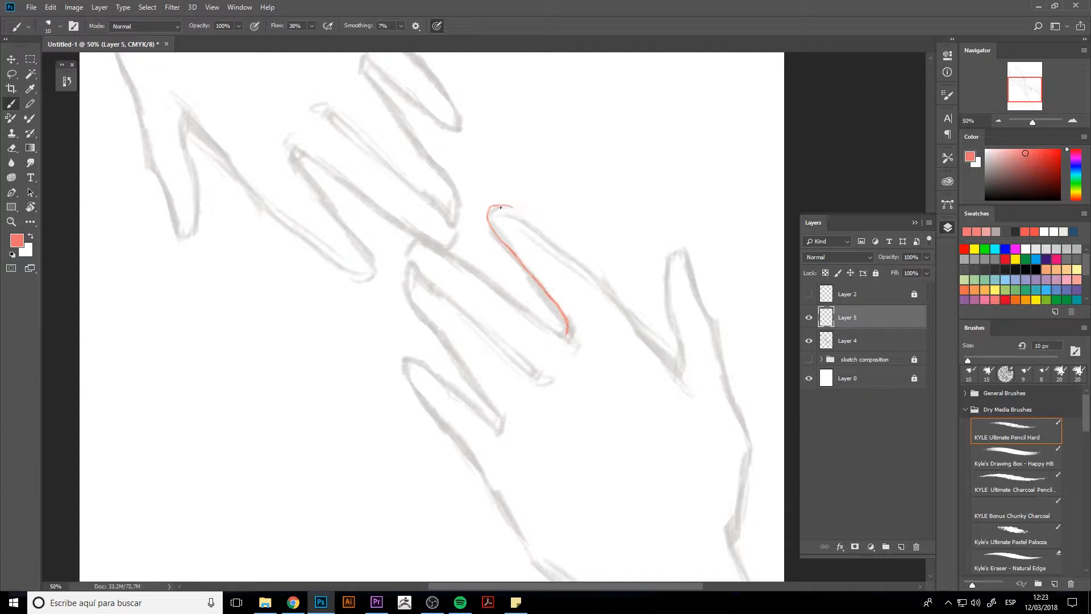
mouse_move(494, 208)
mouse_down()
mouse_move(592, 278)
mouse_move(557, 252)
mouse_move(674, 369)
mouse_move(664, 360)
mouse_move(685, 365)
mouse_move(673, 366)
mouse_move(679, 331)
mouse_move(665, 283)
mouse_move(665, 304)
mouse_move(669, 265)
mouse_move(665, 276)
mouse_move(684, 253)
mouse_move(729, 392)
mouse_move(697, 312)
mouse_move(725, 364)
mouse_move(694, 273)
mouse_move(718, 272)
mouse_move(710, 361)
mouse_move(750, 426)
mouse_up()
Undo the outer wrist line and redraw it with a 15 px pencil from the thumb base down to the page edge.
key(bracketright)
key(ctrl+z)
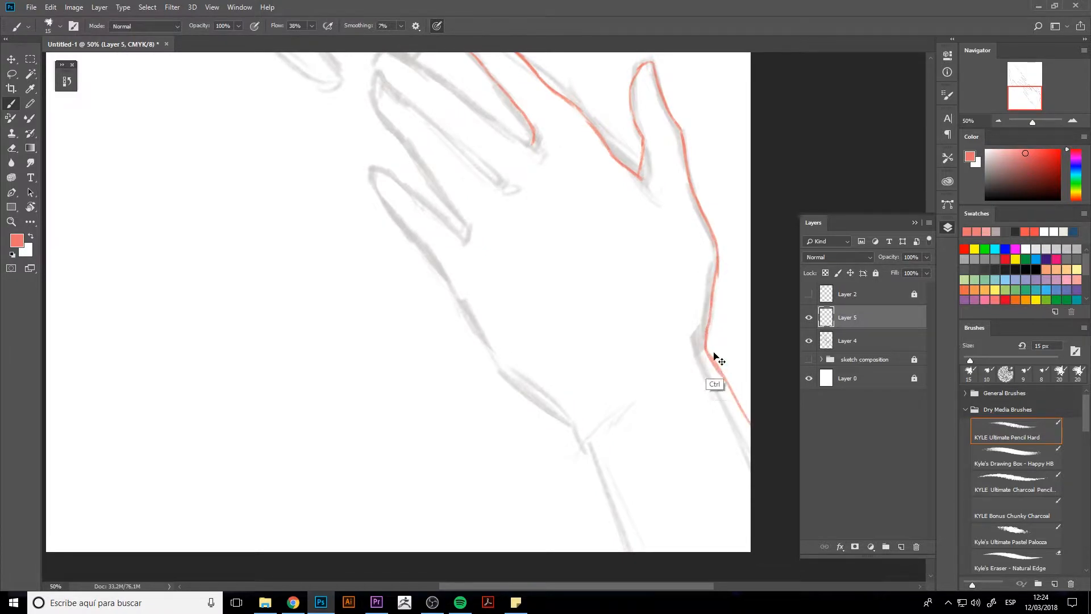
key(ctrl+z)
key(ctrl+z)
key(ctrl+z)
key(ctrl+alt+z)
key(ctrl+alt+z)
key(e)
mouse_move(722, 281)
mouse_down()
mouse_move(686, 328)
mouse_move(719, 262)
mouse_up()
key(b)
key(ctrl+alt+z)
key(ctrl+alt+z)
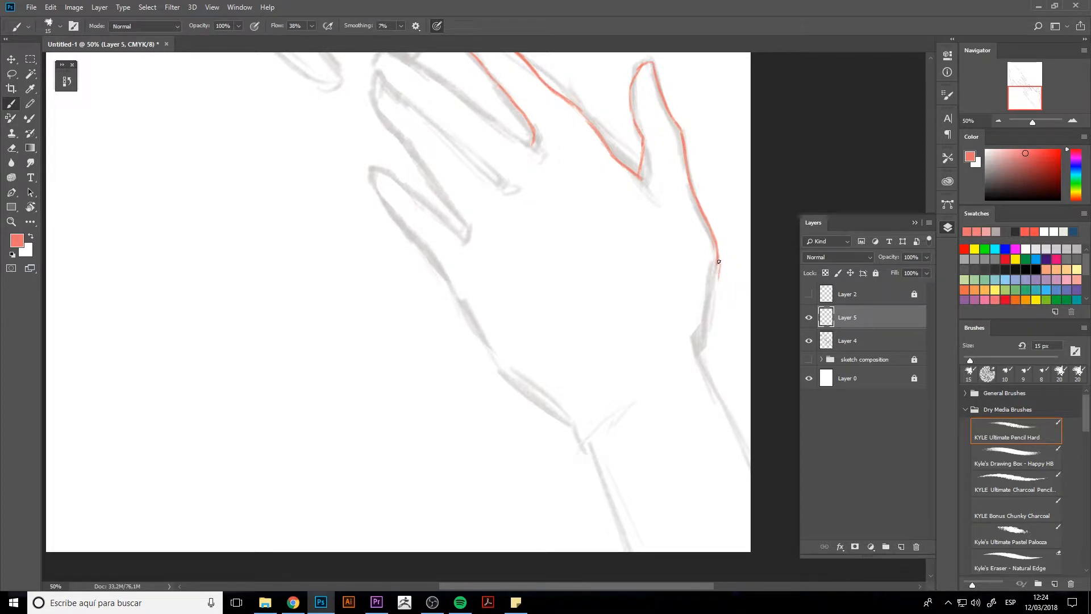
key(ctrl+alt+z)
mouse_move(717, 265)
mouse_down()
mouse_move(701, 336)
mouse_move(765, 481)
mouse_up()
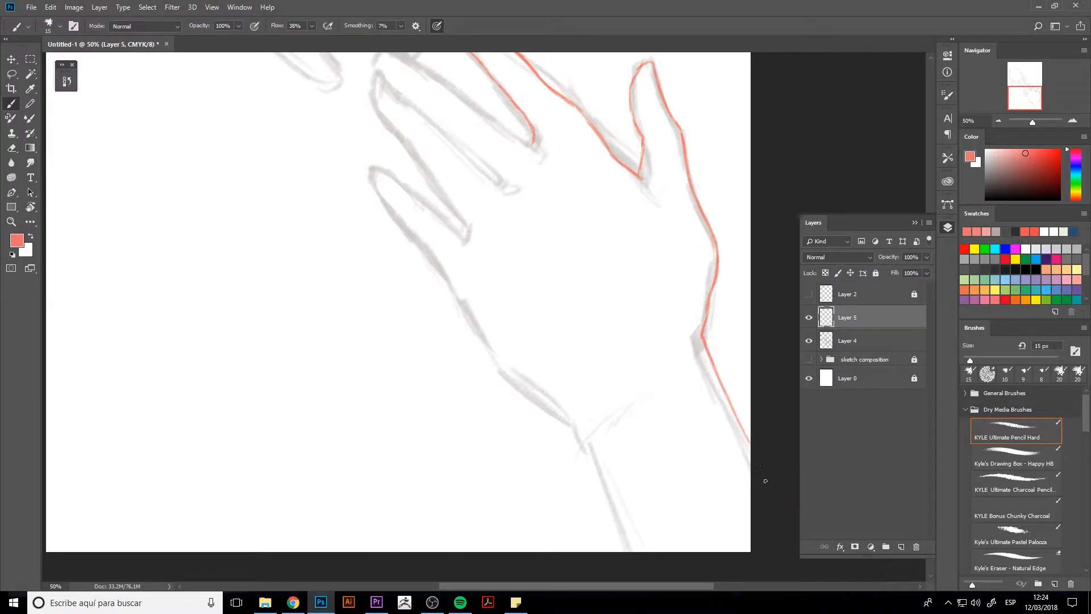
Trace the lower hand's other forearm edge, wrist and little-finger side of the palm in light red.
mouse_move(571, 423)
mouse_down()
mouse_move(605, 492)
mouse_move(619, 568)
mouse_up()
key(ctrl+z)
drag(595, 459, 626, 558)
mouse_move(445, 282)
mouse_down()
mouse_move(519, 390)
mouse_move(576, 434)
mouse_up()
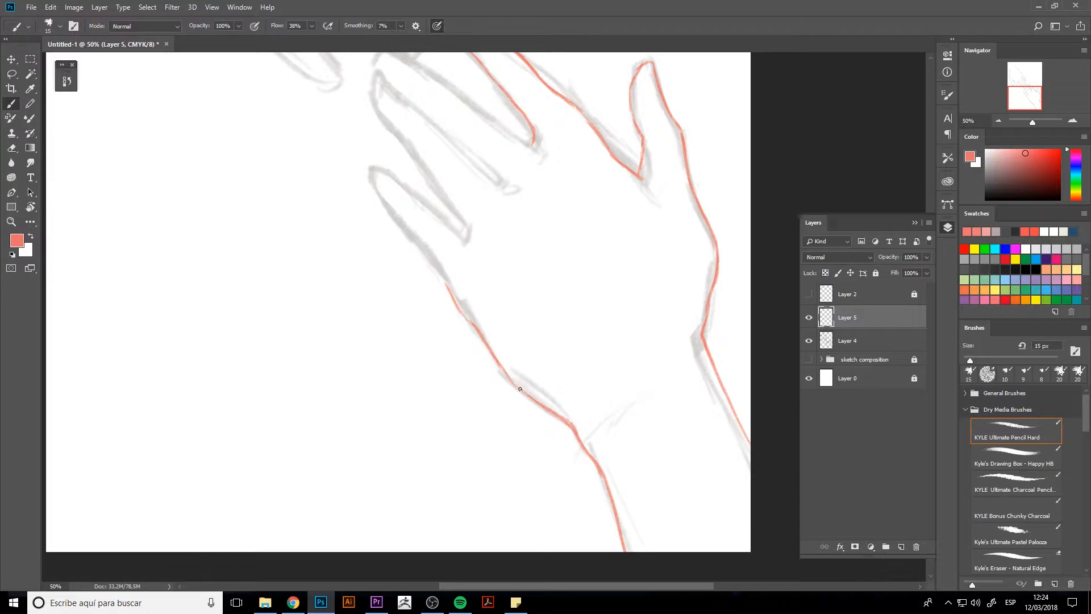
drag(520, 388, 476, 331)
Trace the lower hand's remaining fingers in light red, joining them to the palm edge and the index finger.
mouse_move(449, 289)
mouse_down()
mouse_move(370, 170)
mouse_move(388, 173)
mouse_move(371, 181)
mouse_move(384, 167)
mouse_move(459, 244)
mouse_move(456, 214)
mouse_move(507, 265)
mouse_move(489, 280)
mouse_move(424, 184)
mouse_move(418, 153)
mouse_move(421, 179)
mouse_move(425, 158)
mouse_move(417, 169)
mouse_move(425, 158)
mouse_move(537, 260)
mouse_move(488, 214)
mouse_up()
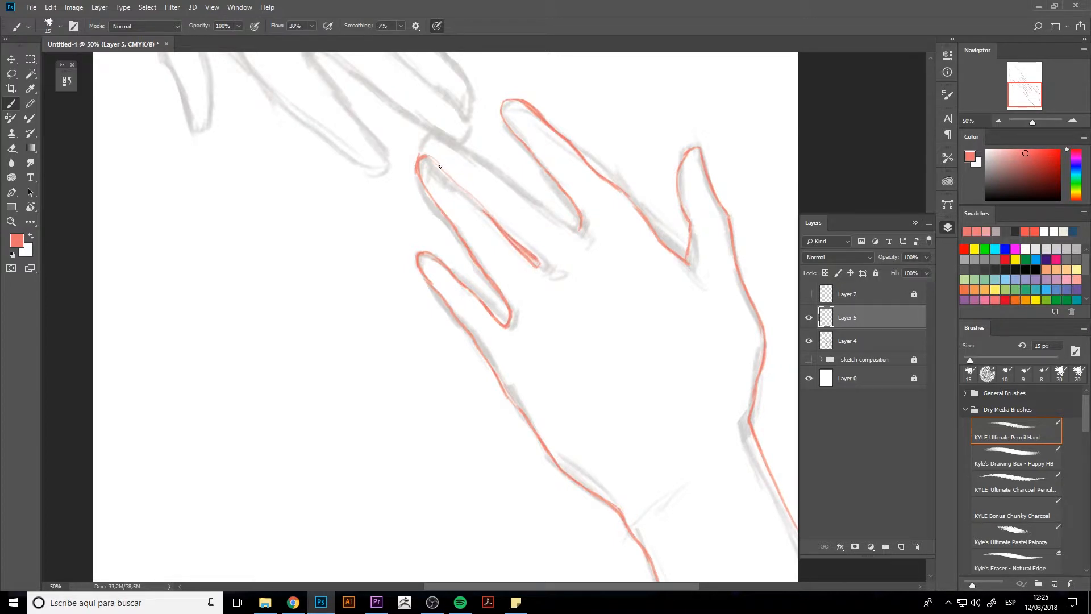
mouse_move(429, 153)
mouse_down()
mouse_move(447, 172)
mouse_move(424, 134)
mouse_move(425, 146)
mouse_move(432, 132)
mouse_move(423, 152)
mouse_move(474, 151)
mouse_move(556, 223)
mouse_up()
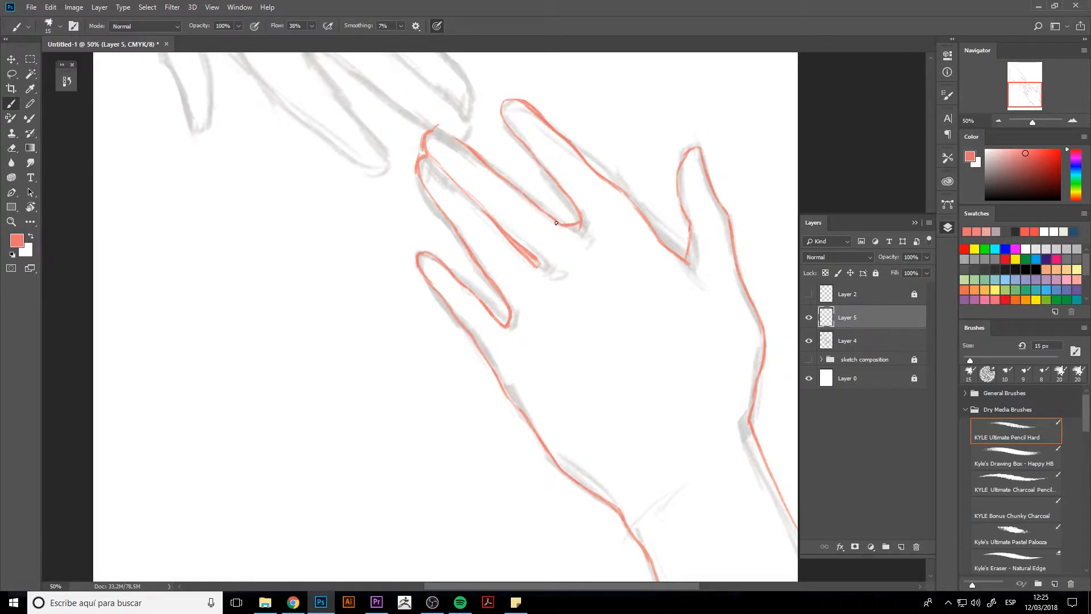
drag(445, 135, 507, 214)
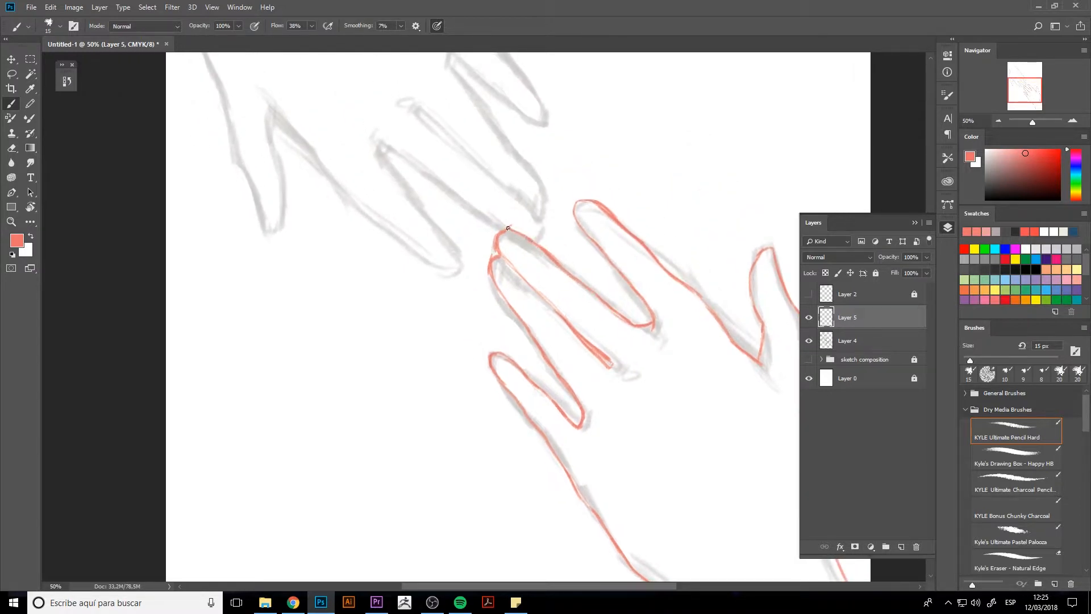
mouse_move(563, 309)
mouse_down()
mouse_move(419, 210)
mouse_move(390, 180)
mouse_move(395, 155)
mouse_up()
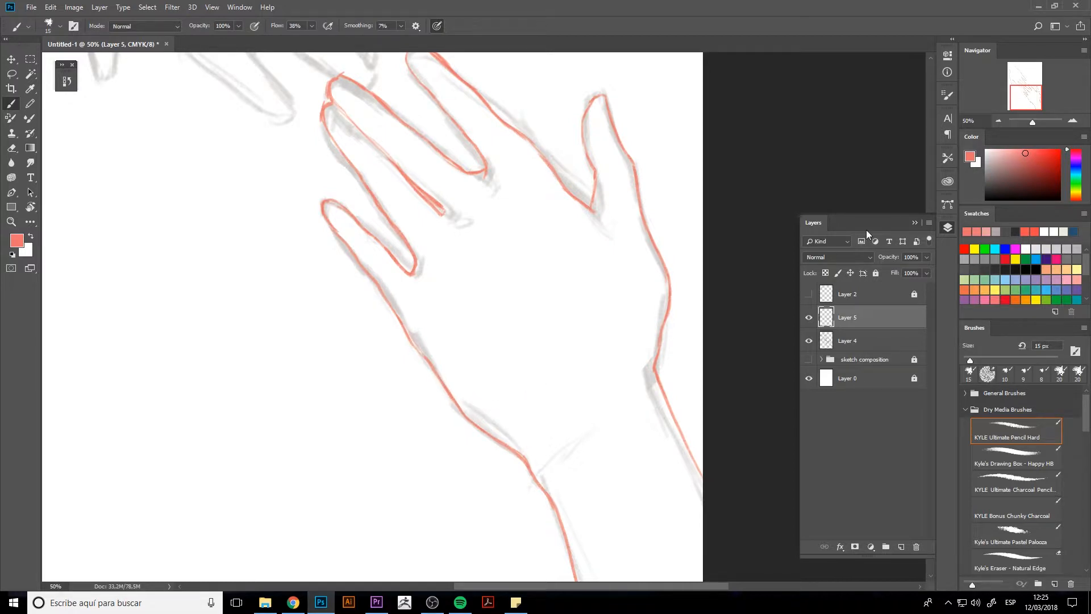
Redraw the heel of the lower hand's palm slightly further inward and erase the old contour with a 70 px eraser.
drag(1013, 100, 1010, 94)
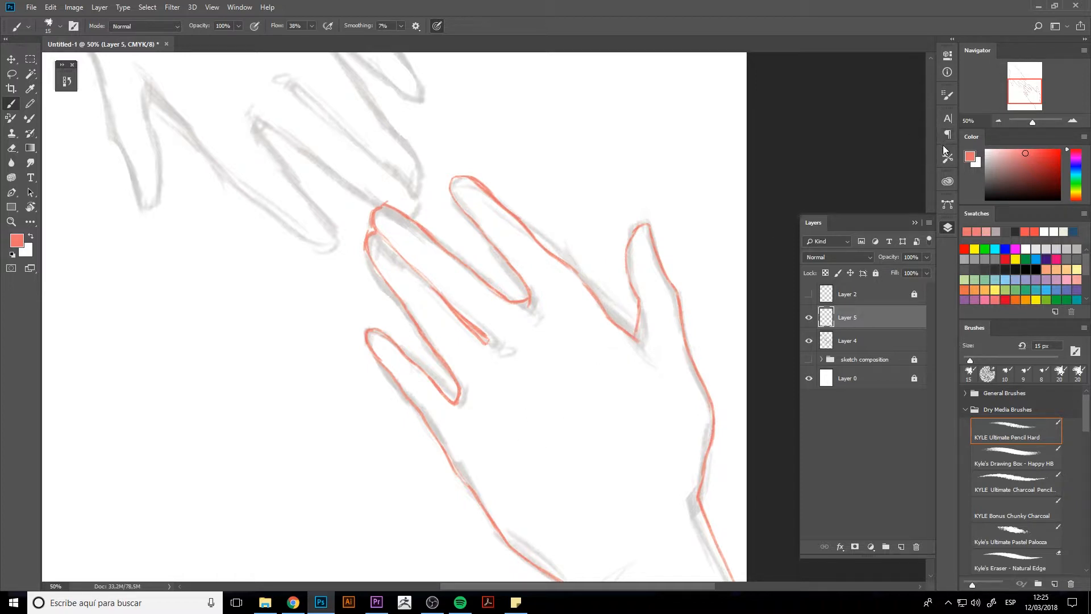
drag(1017, 100, 1019, 107)
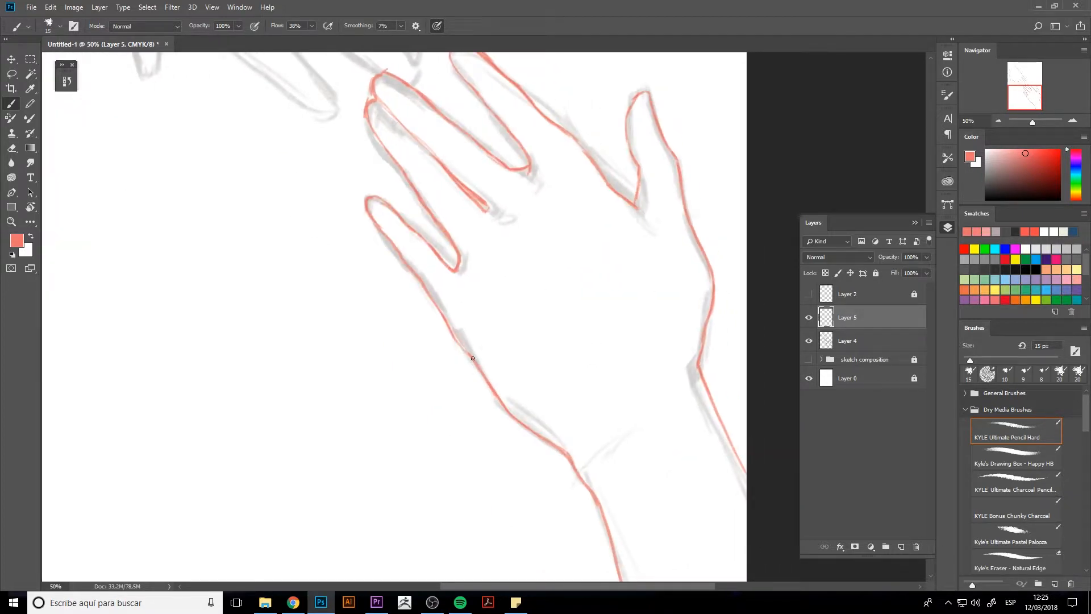
mouse_move(478, 362)
mouse_down()
mouse_move(556, 424)
mouse_move(575, 456)
mouse_up()
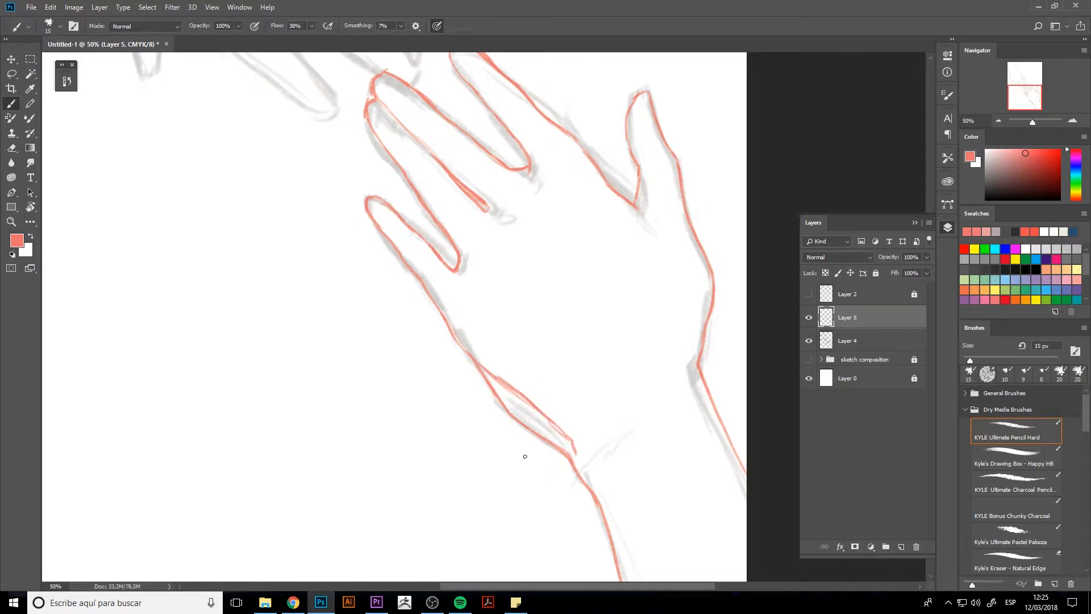
key(e)
mouse_move(531, 454)
mouse_down()
mouse_move(536, 441)
mouse_move(553, 449)
mouse_move(572, 472)
mouse_move(481, 398)
mouse_up()
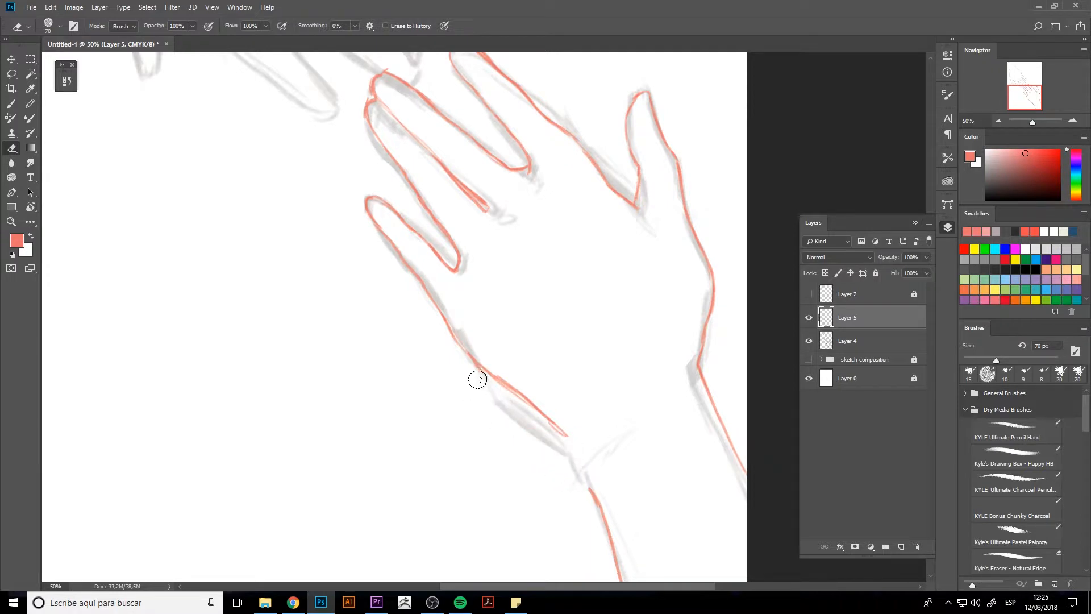
mouse_move(534, 425)
mouse_down()
mouse_move(512, 377)
mouse_move(498, 374)
mouse_move(512, 412)
mouse_move(473, 359)
mouse_up()
key(b)
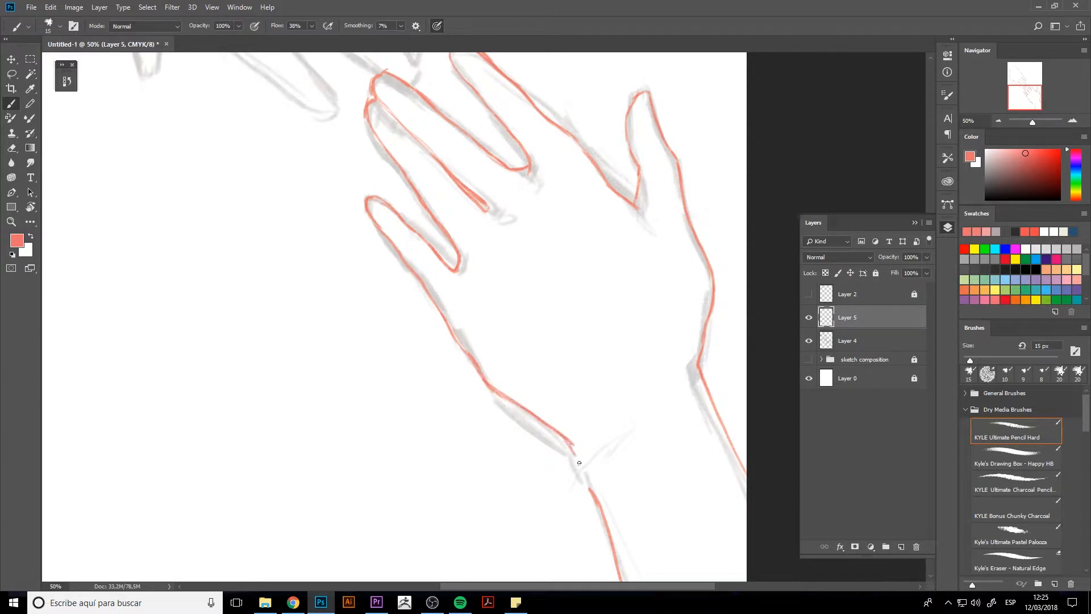
scroll(597, 395, up, 3)
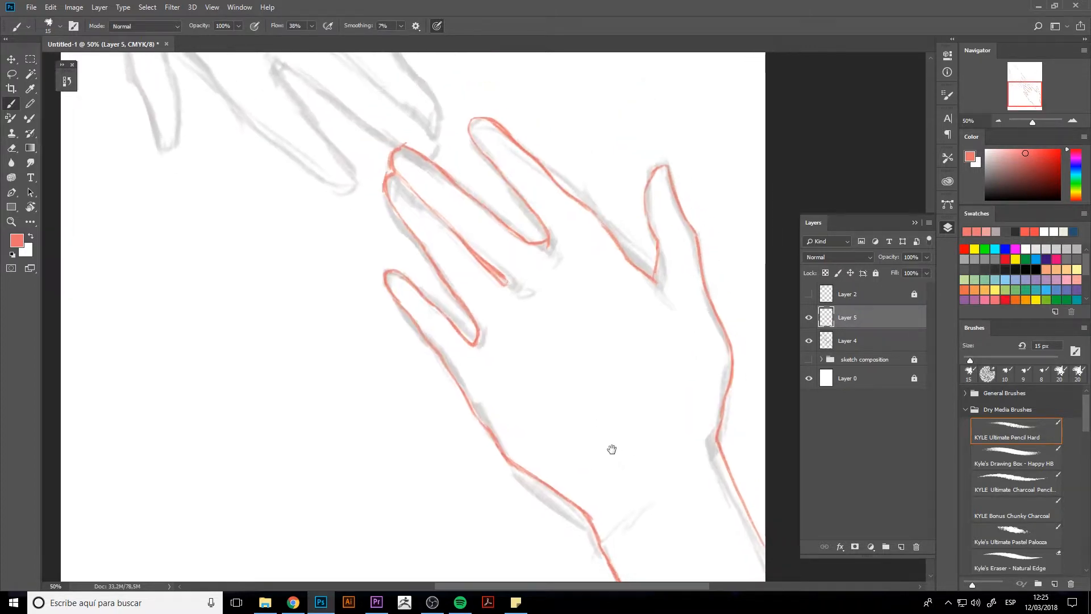
Lasso the fingers of the red tracing and transform them to 104.06% width and 100.69% height, rotated 0.48° with a 2.40° horizontal skew.
key(ctrl+minus)
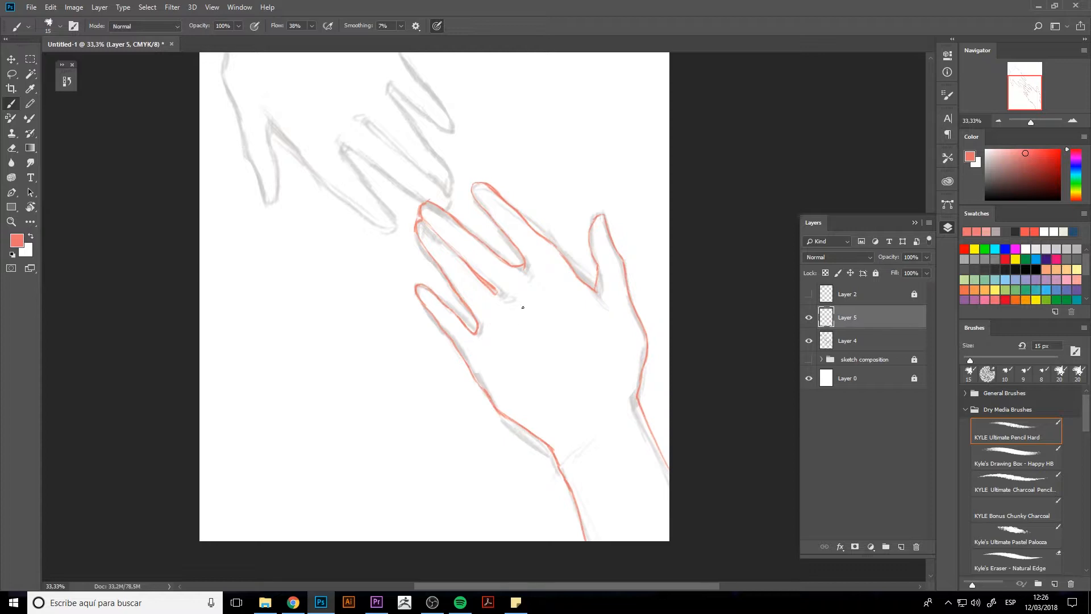
key(l)
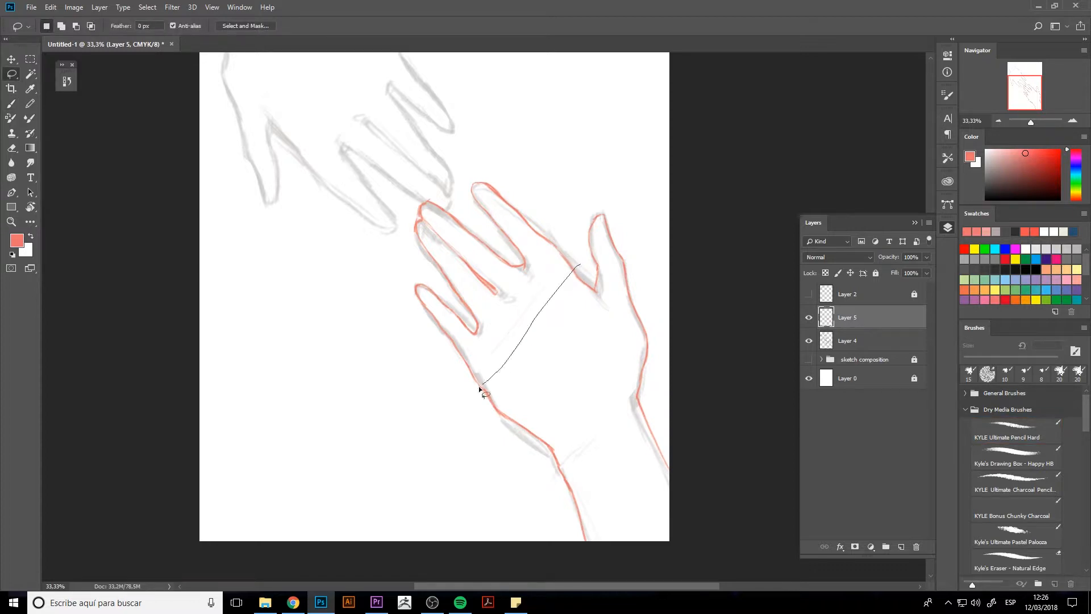
mouse_move(480, 389)
mouse_down()
mouse_move(435, 362)
mouse_move(385, 272)
mouse_move(408, 187)
mouse_move(506, 169)
mouse_up()
drag(576, 261, 532, 277)
key(ctrl+t)
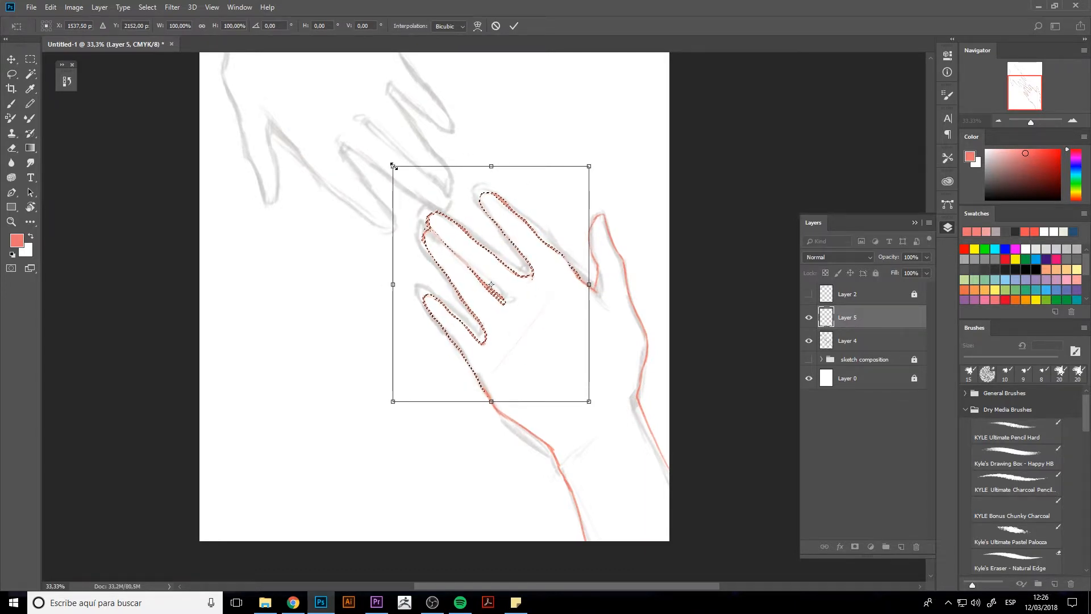
drag(393, 166, 376, 144)
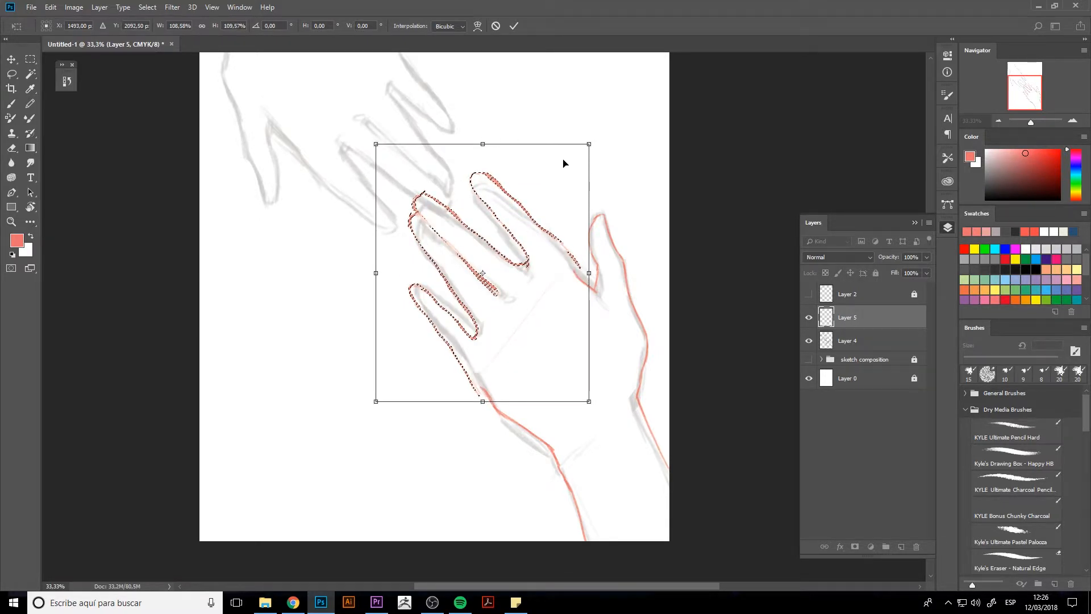
key(alt)
drag(588, 146, 581, 155)
key(ctrl)
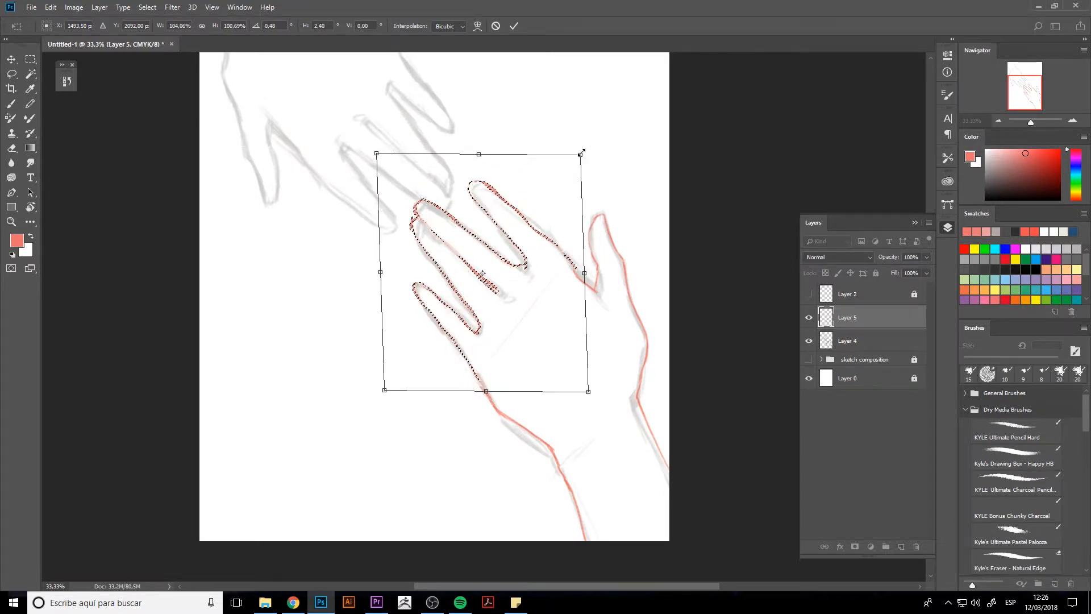
key(Return)
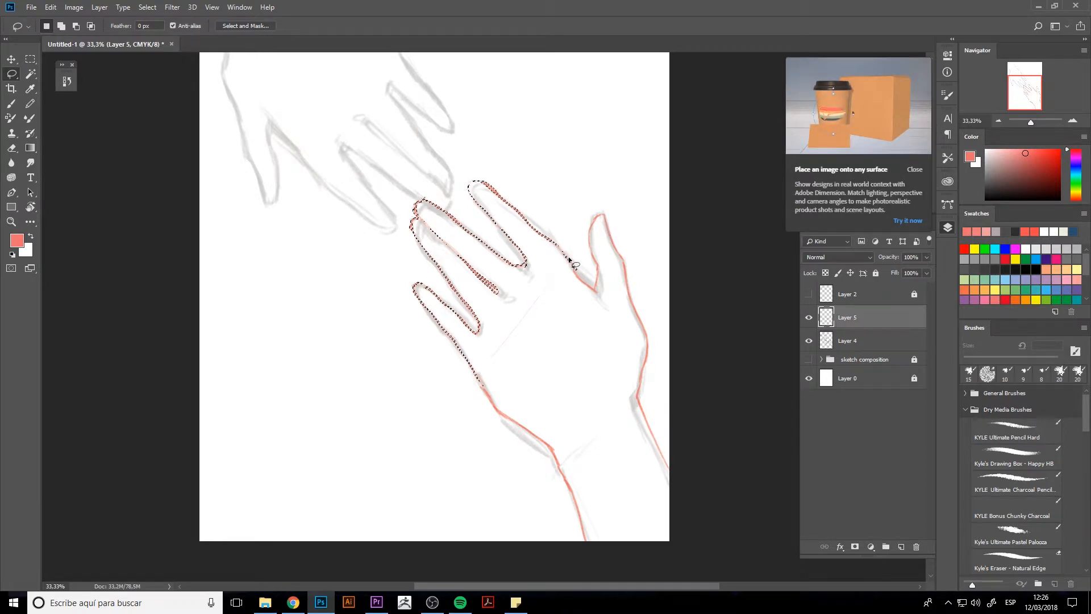
key(ctrl+d)
key(ctrl+t)
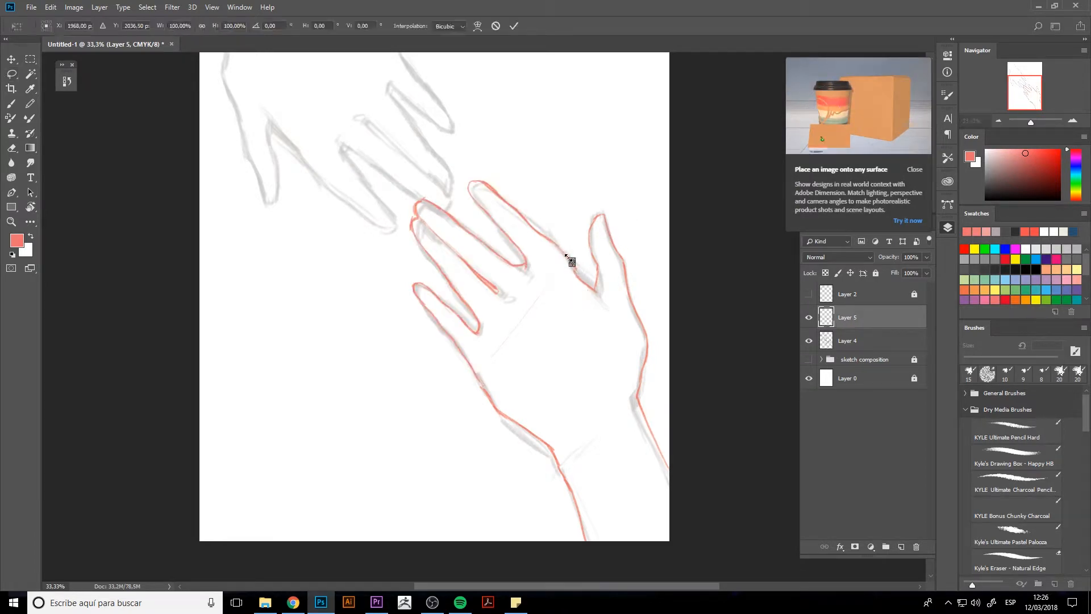
key(ctrl)
key(ctrl)
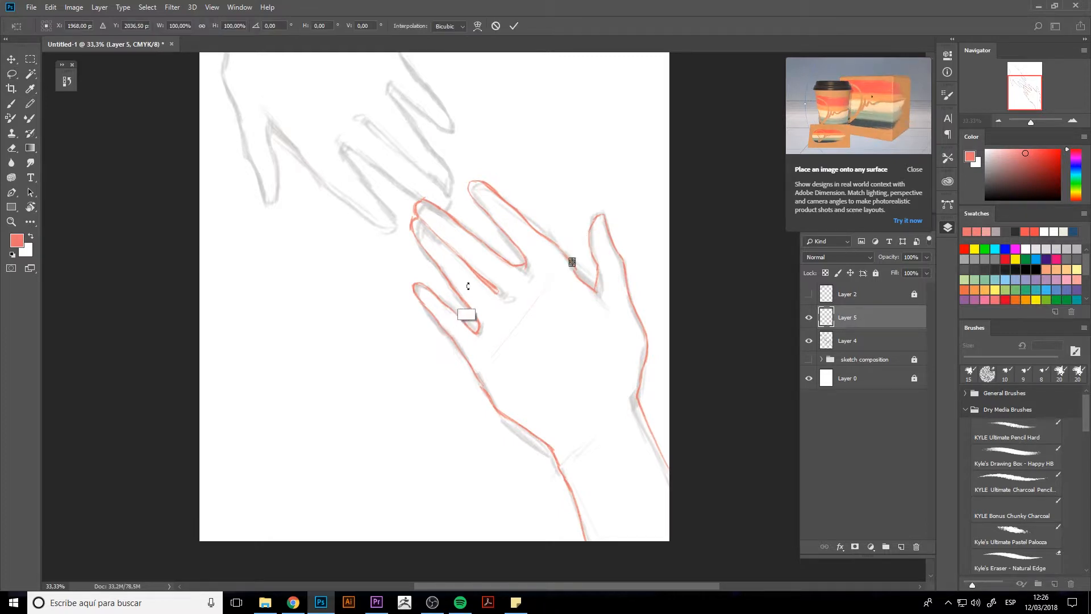
key(Return)
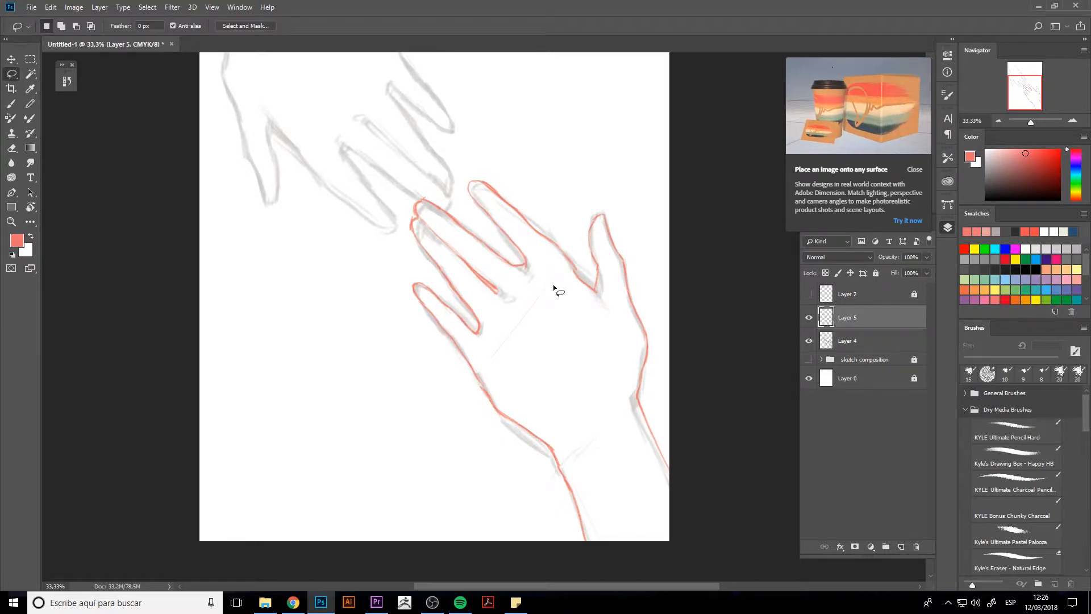
Lasso the four fingers of the lower hand's red tracing, move them slightly closer to the palm, and deselect.
mouse_move(576, 262)
mouse_down()
mouse_move(580, 271)
mouse_move(528, 307)
mouse_up()
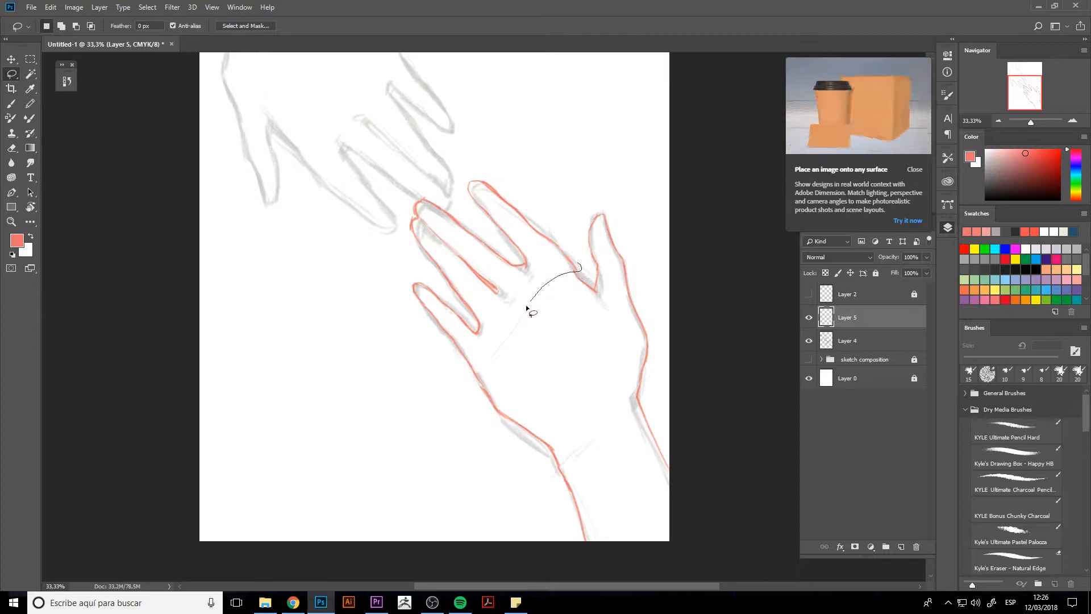
mouse_move(472, 390)
mouse_down()
mouse_move(428, 371)
mouse_move(387, 276)
mouse_up()
mouse_move(423, 174)
mouse_down()
mouse_move(522, 170)
mouse_move(573, 235)
mouse_move(581, 271)
mouse_move(532, 278)
mouse_up()
key(ctrl+t)
key(Return)
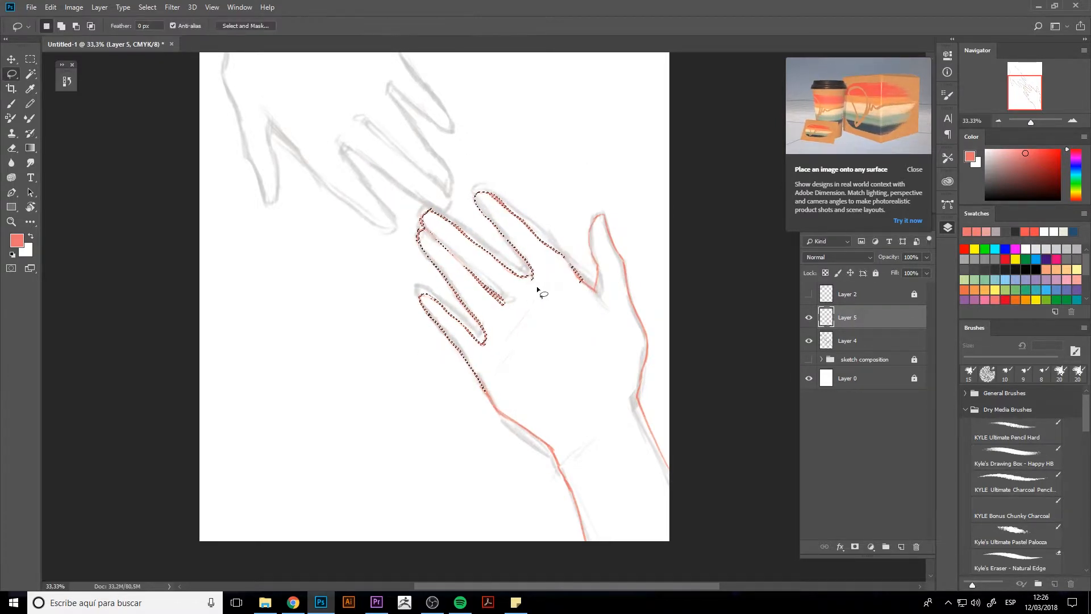
key(ctrl+d)
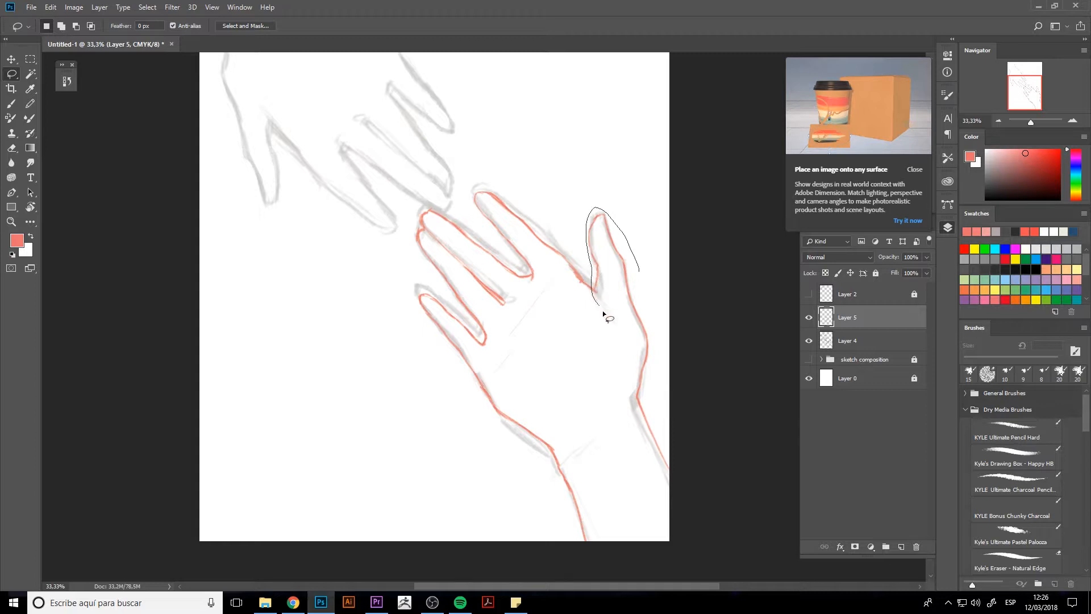
Lasso the lower hand's thumb and shift it slightly down and outward to X 2242 px, Y 2227 px without rotating it.
mouse_move(631, 367)
mouse_down()
mouse_move(646, 365)
mouse_move(648, 307)
mouse_move(629, 244)
mouse_move(631, 285)
mouse_up()
key(ctrl+t)
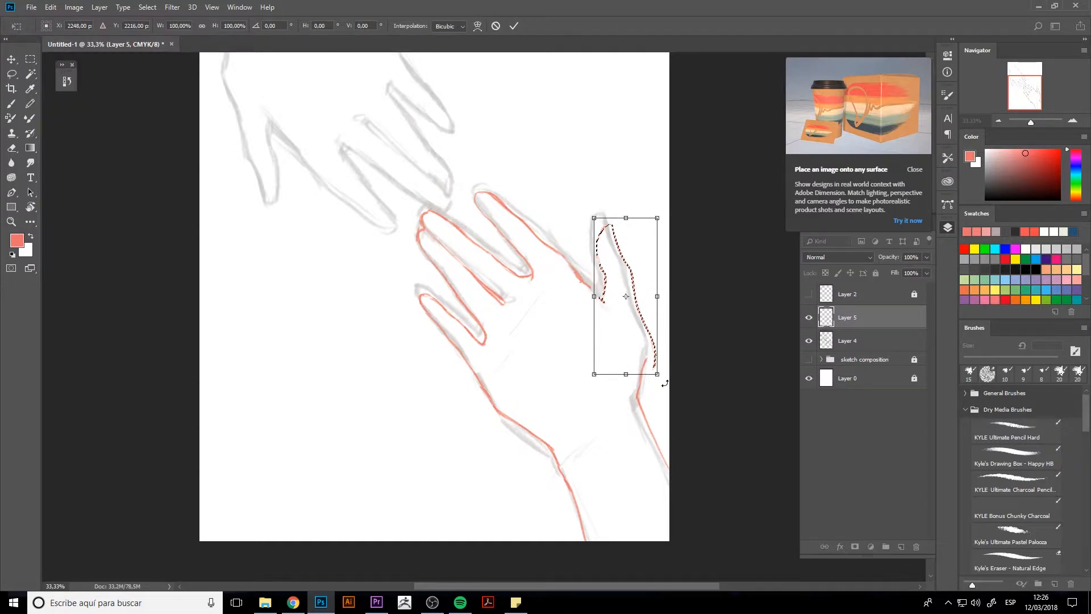
drag(658, 379, 654, 404)
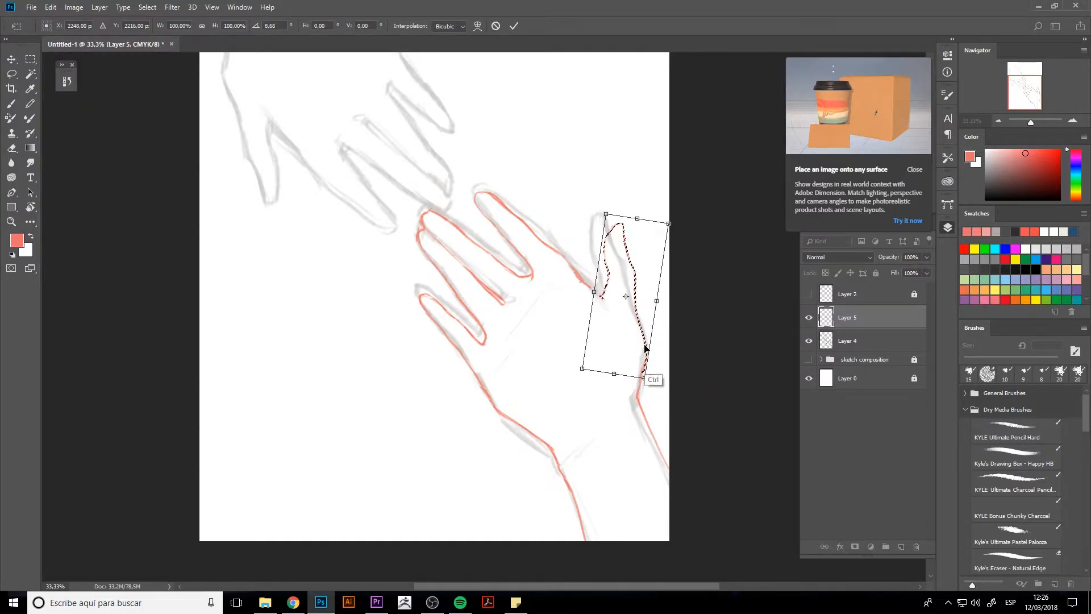
key(ctrl+z)
drag(639, 309, 637, 312)
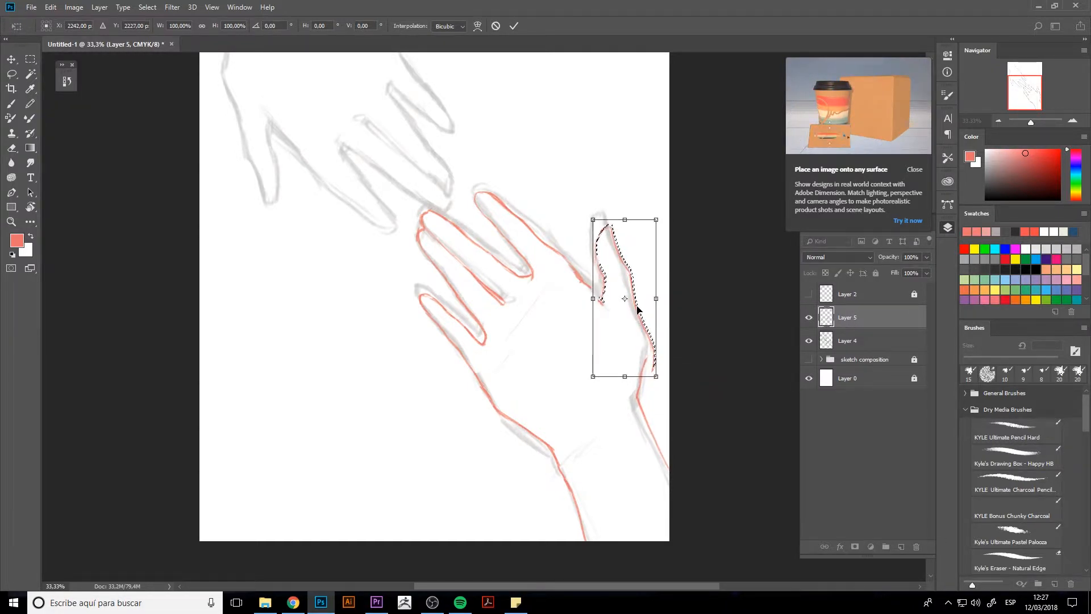
key(Return)
key(ctrl+d)
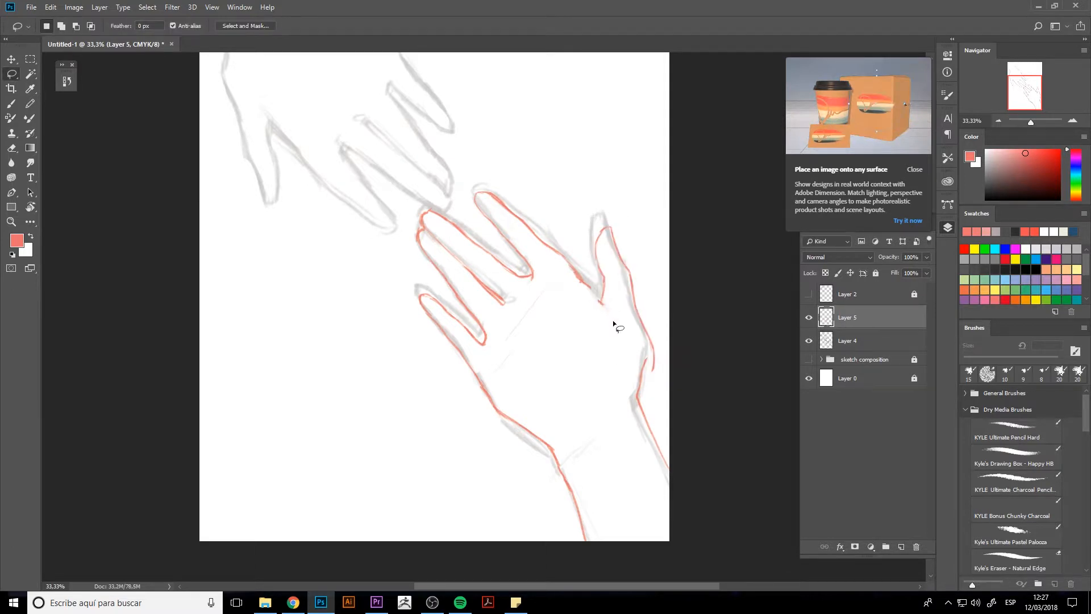
Rejoin the base of the lower hand's thumb to the wrist contour with the 15 px pencil, erasing the overlapping stub at 70 px.
key(b)
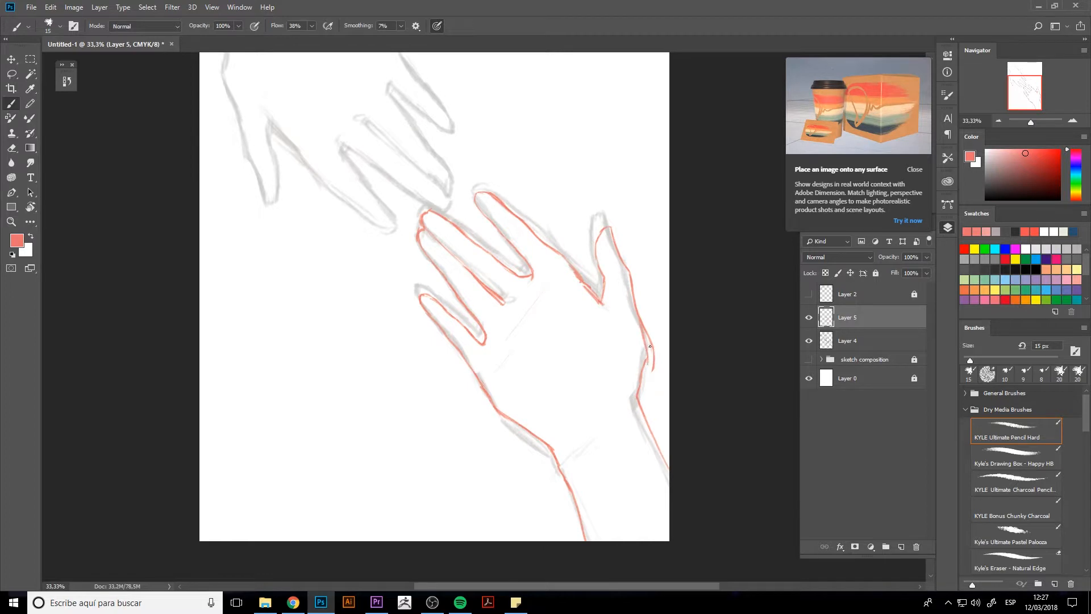
key(e)
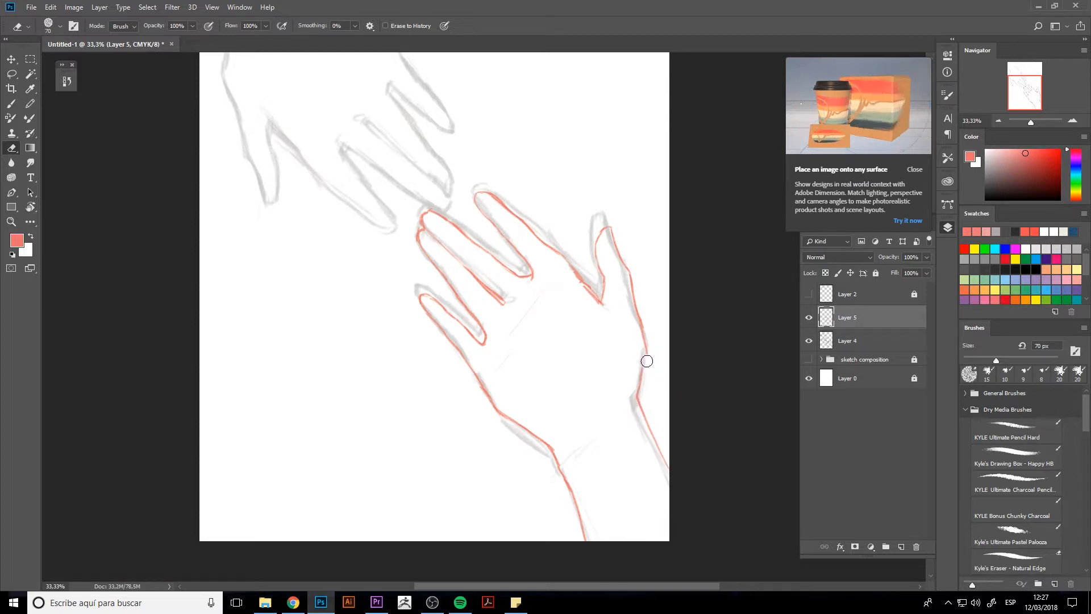
key(b)
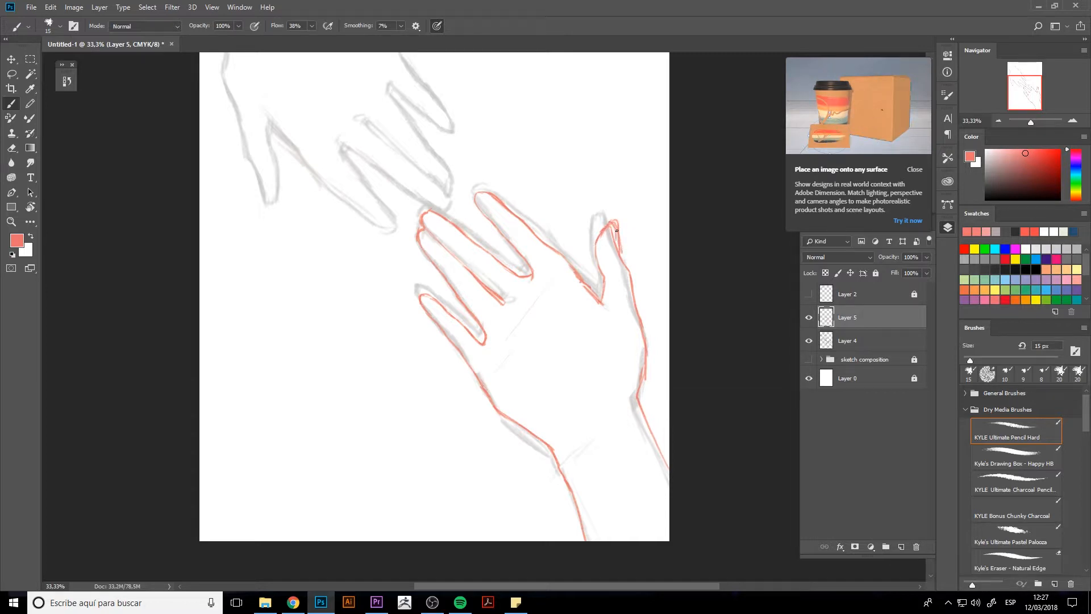
Erase the lower thumb's excess tip lines with a 25 px eraser, then redraw the tip and tidy the index finger's edge.
key(e)
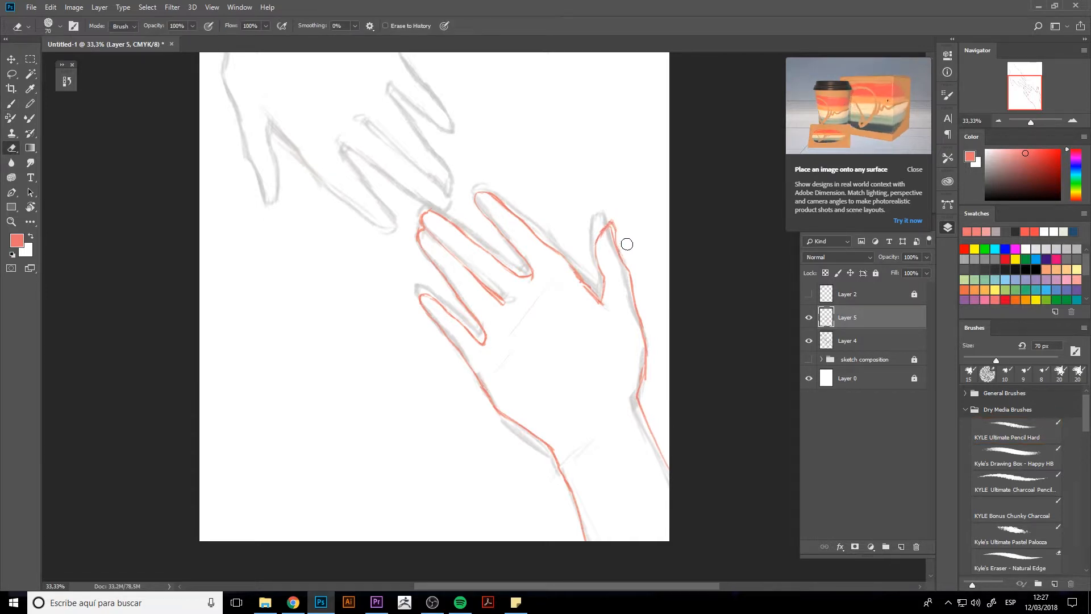
key(bracketleft)
key(bracketleft)
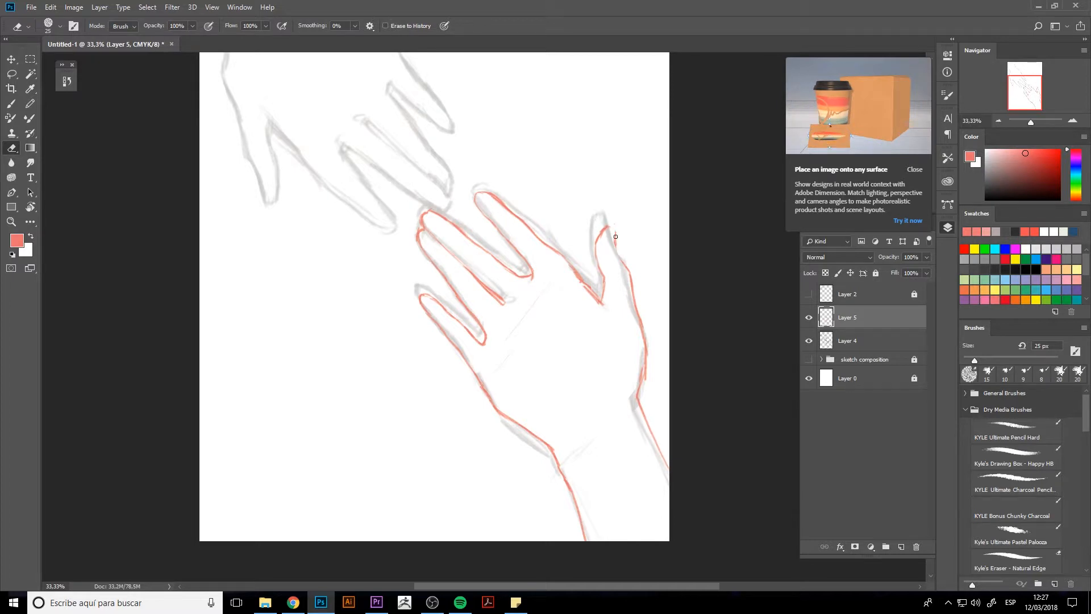
key(b)
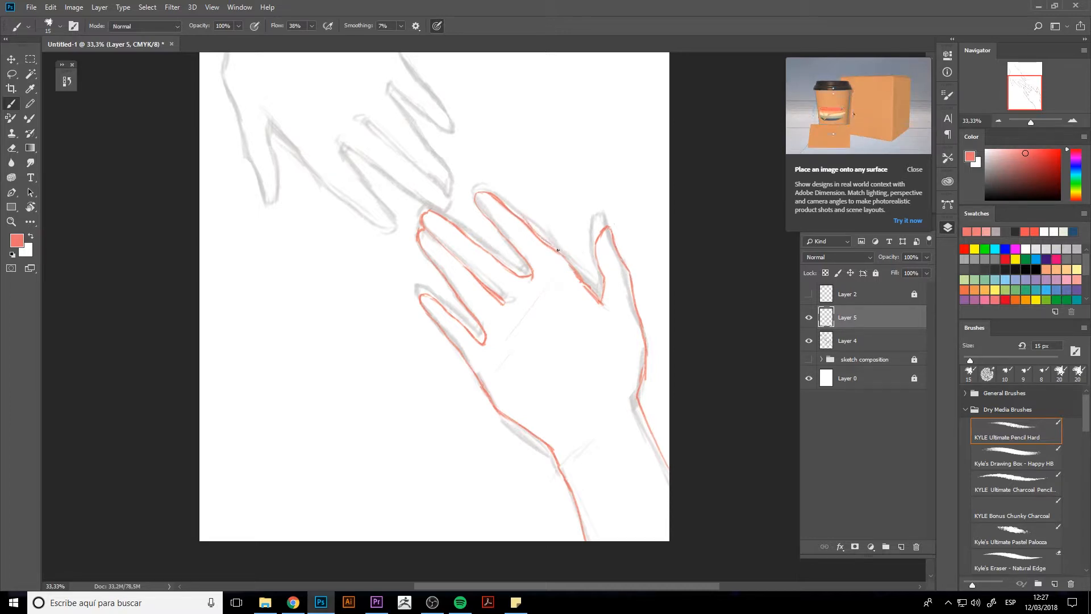
key(e)
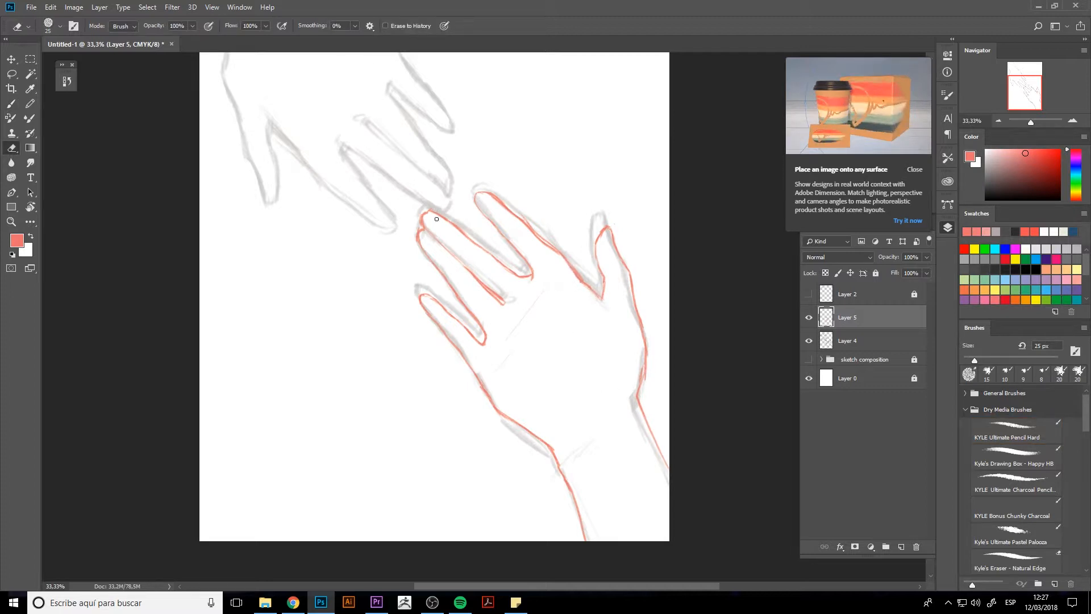
Lasso the lower hand's two middle fingertips and warp them outward toward the upper hand's fingers.
key(l)
mouse_move(447, 247)
mouse_down()
mouse_move(412, 200)
mouse_move(454, 206)
mouse_up()
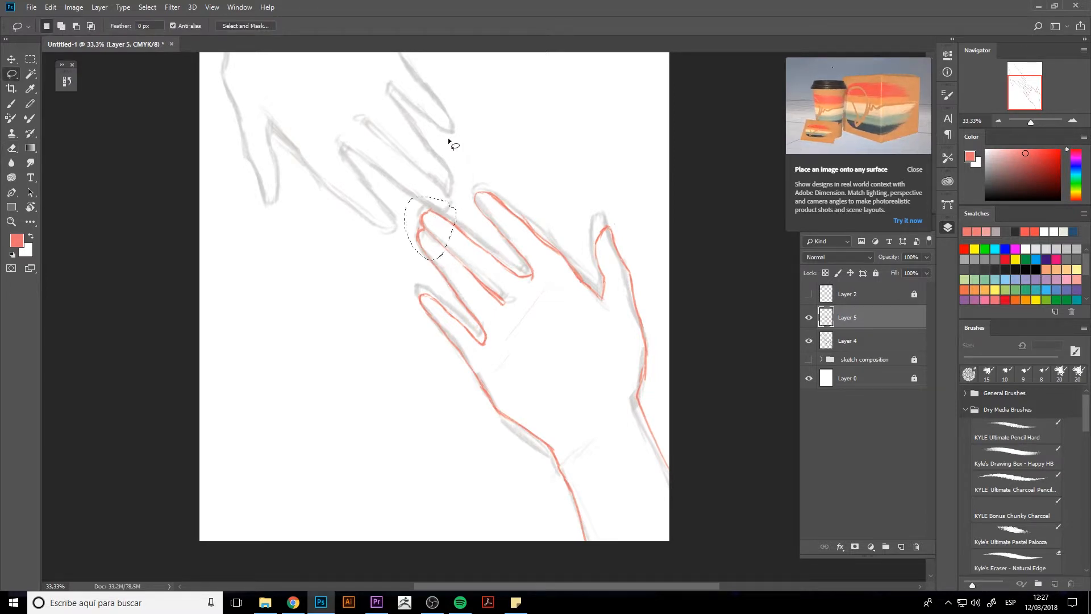
key(ctrl+t)
click(477, 25)
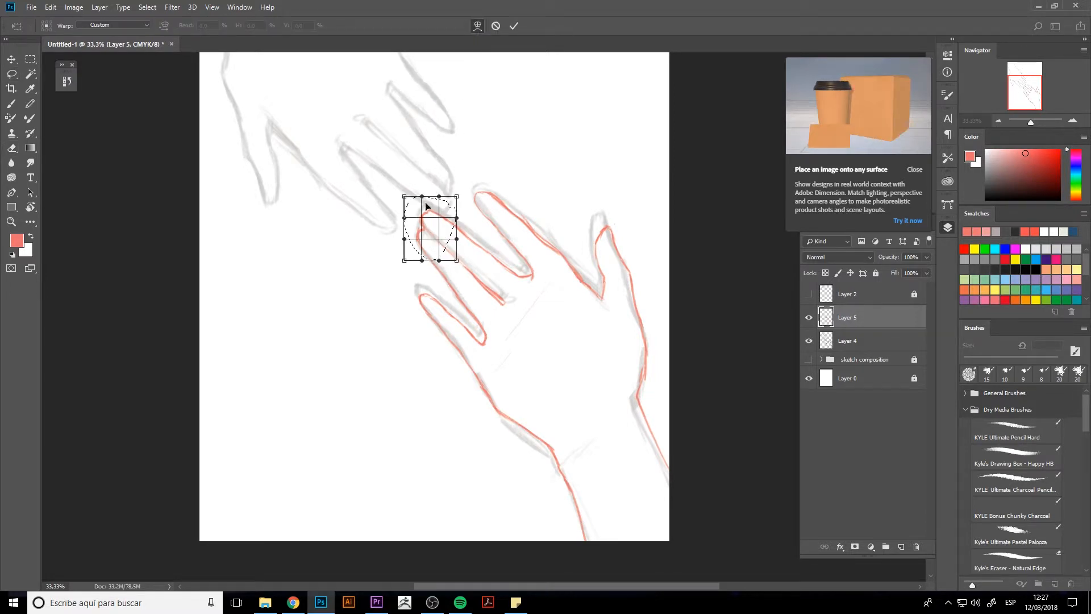
drag(406, 198, 362, 147)
click(514, 26)
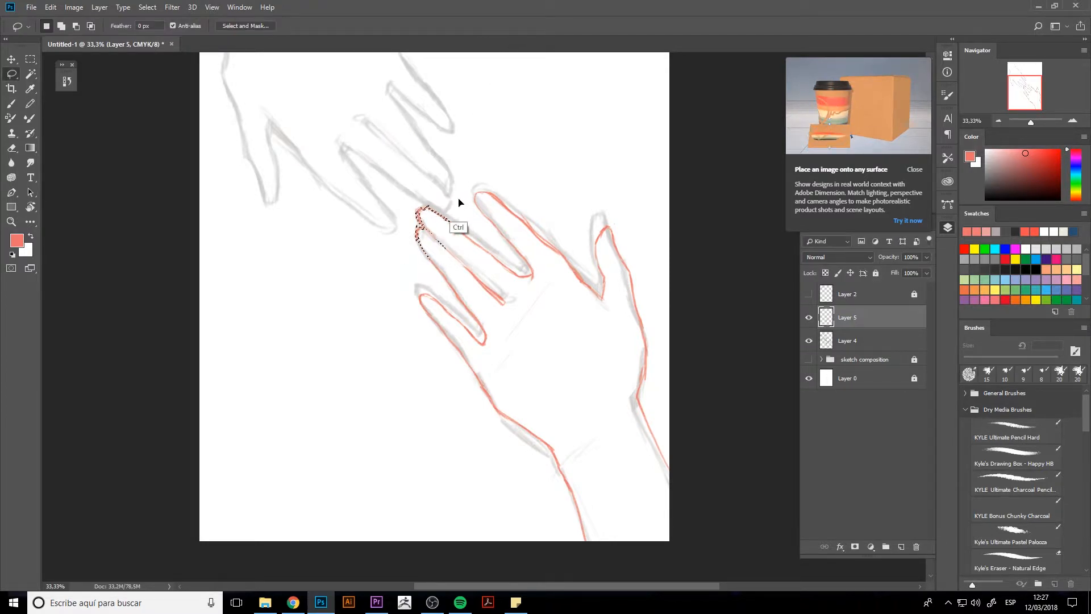
key(e)
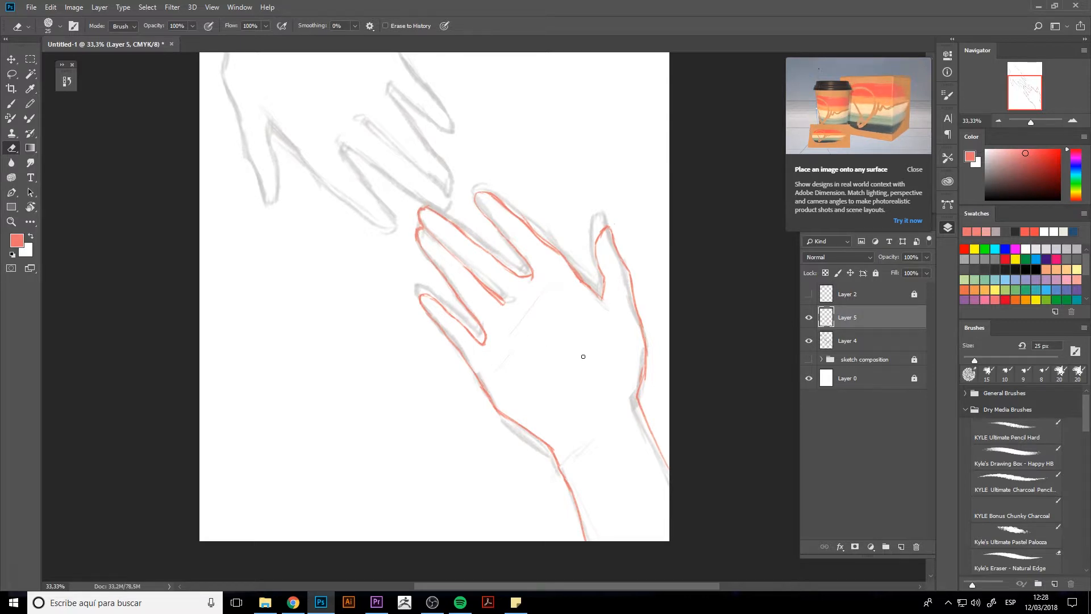
Duplicate the lower hand's red tracing onto its own layer.
drag(565, 356, 591, 401)
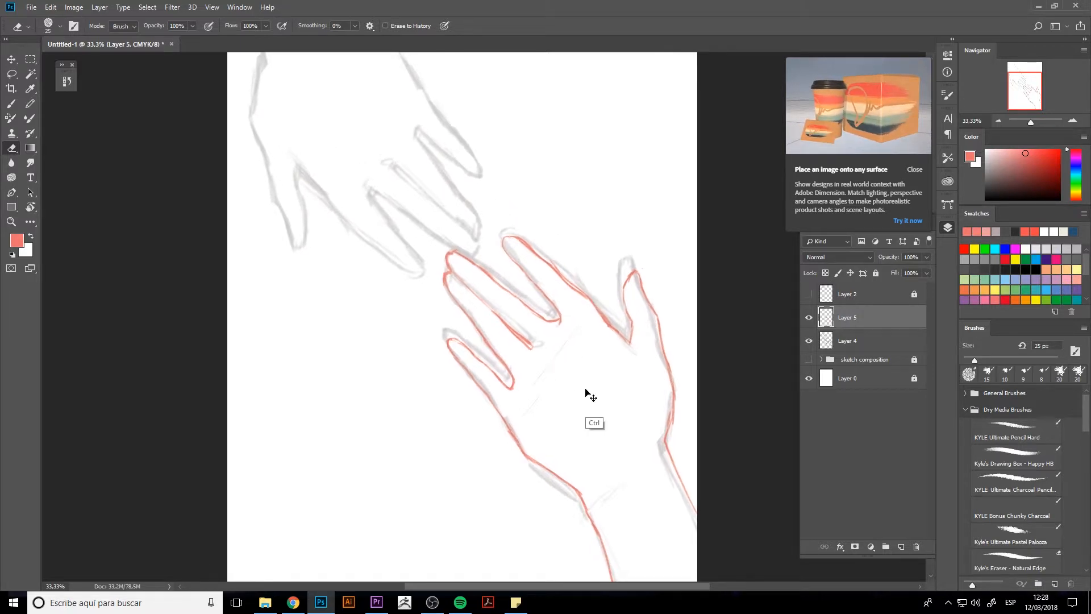
key(ctrl+minus)
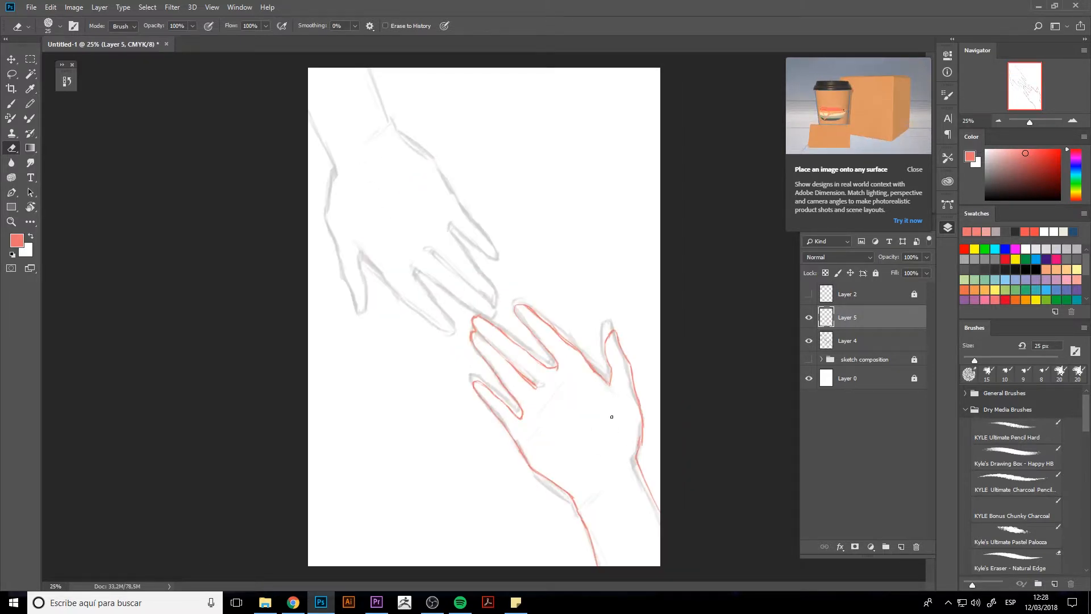
key(ctrl+t)
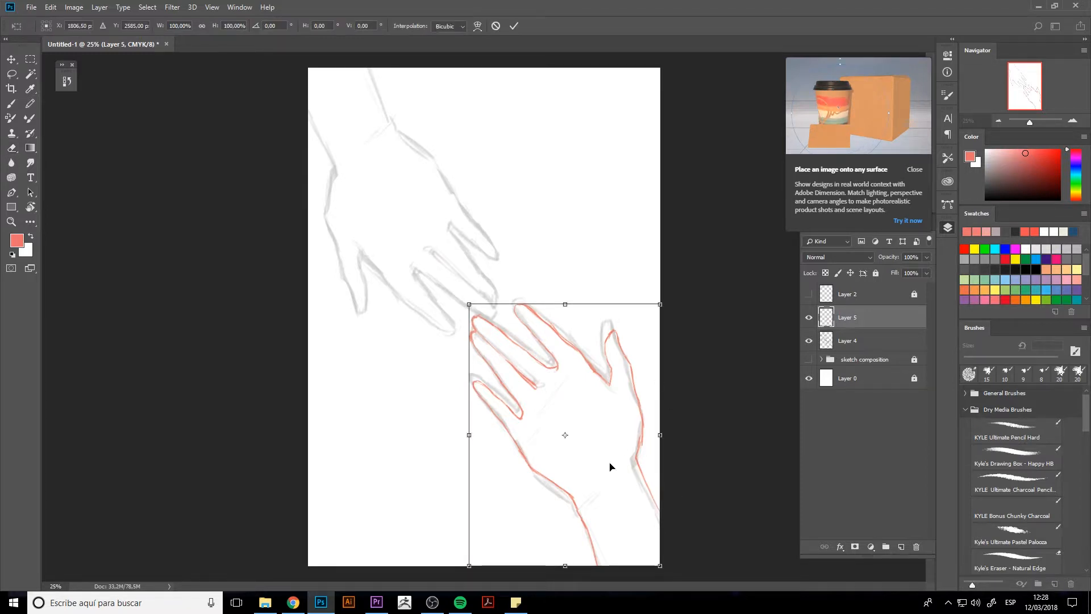
key(Return)
key(ctrl+shift+alt+n)
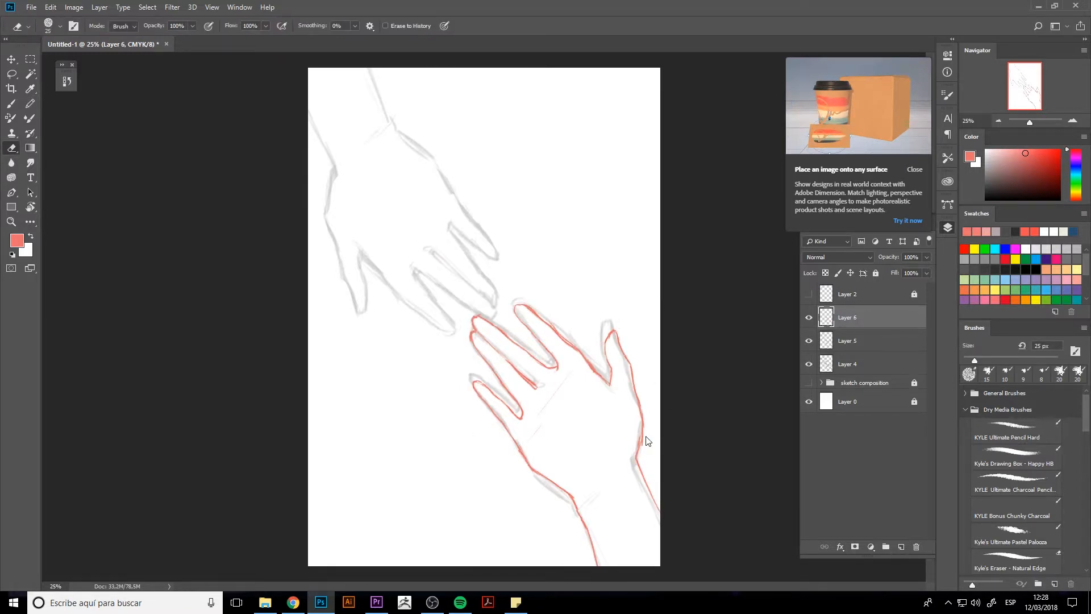
Rotate the duplicated hand to -178.78° and move it over the grey sketch of the upper hand.
key(ctrl+t)
drag(568, 405, 499, 292)
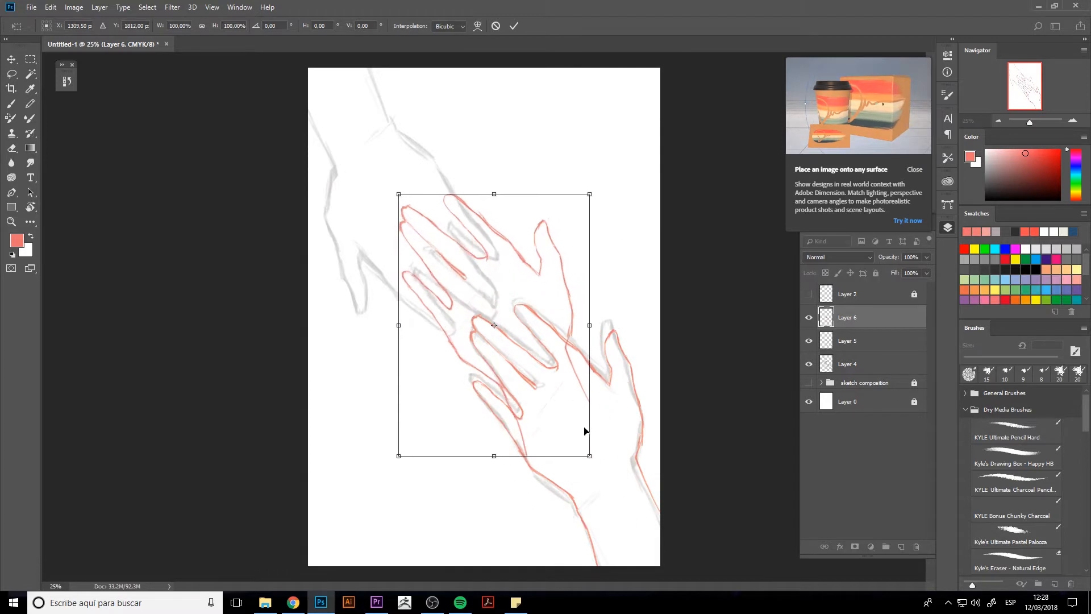
drag(605, 473, 309, 237)
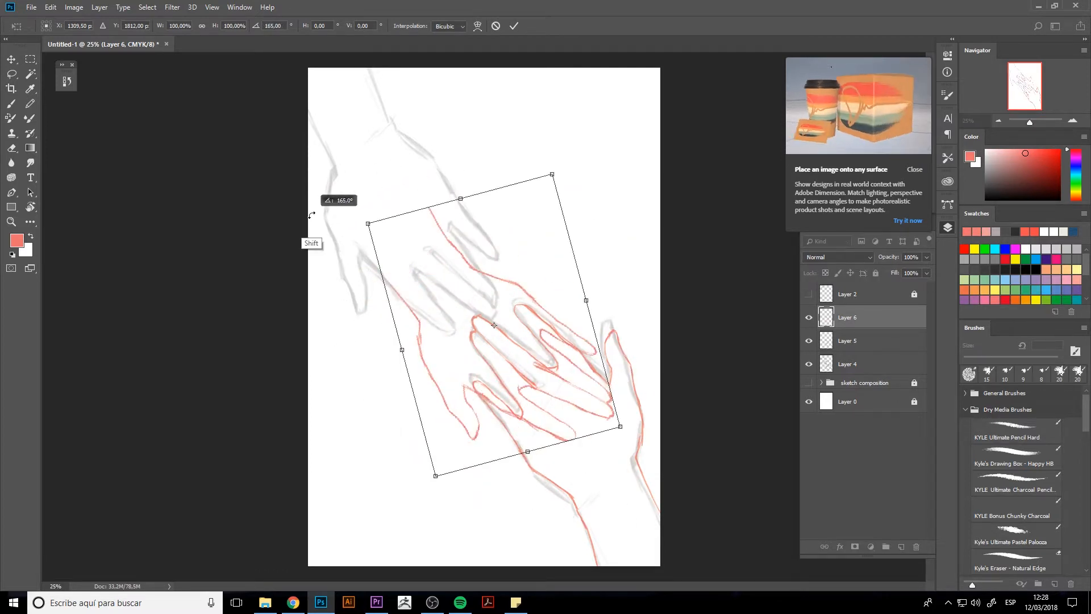
drag(477, 276, 359, 174)
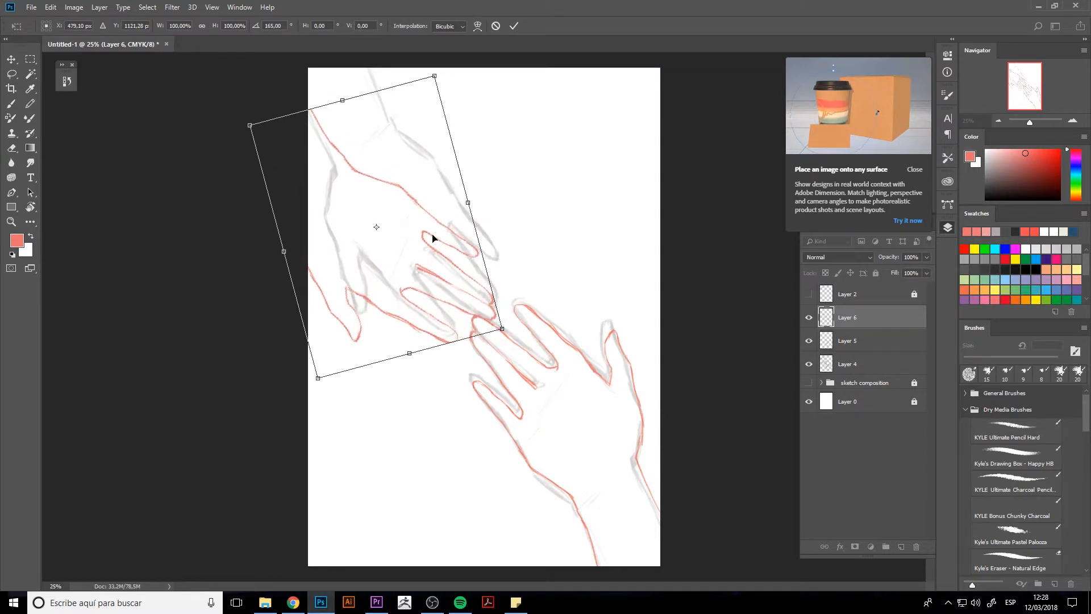
drag(527, 335, 472, 386)
drag(428, 251, 469, 216)
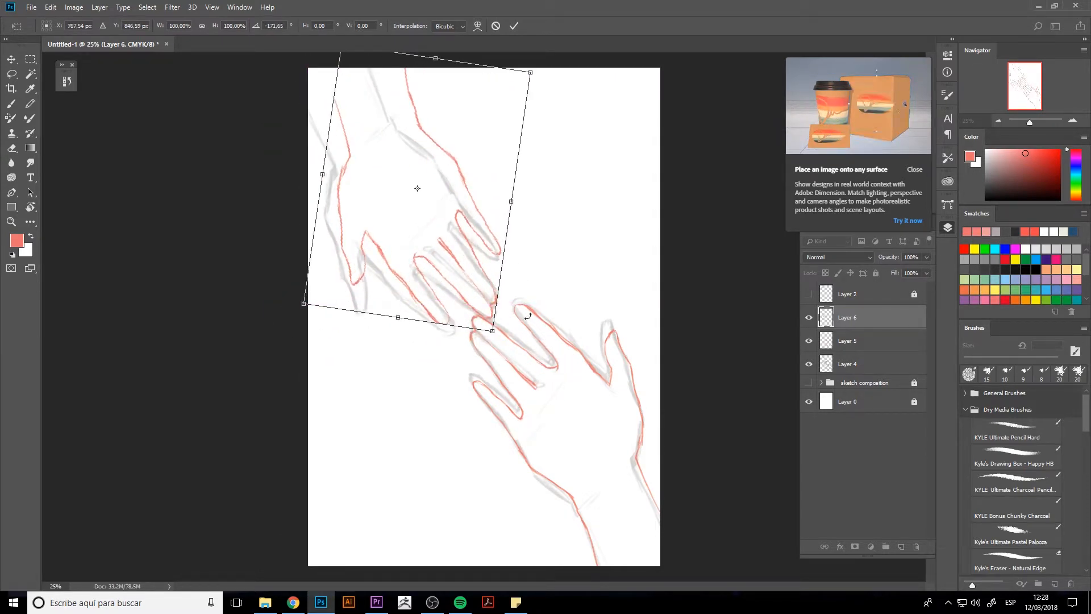
drag(516, 344, 526, 325)
drag(480, 287, 468, 296)
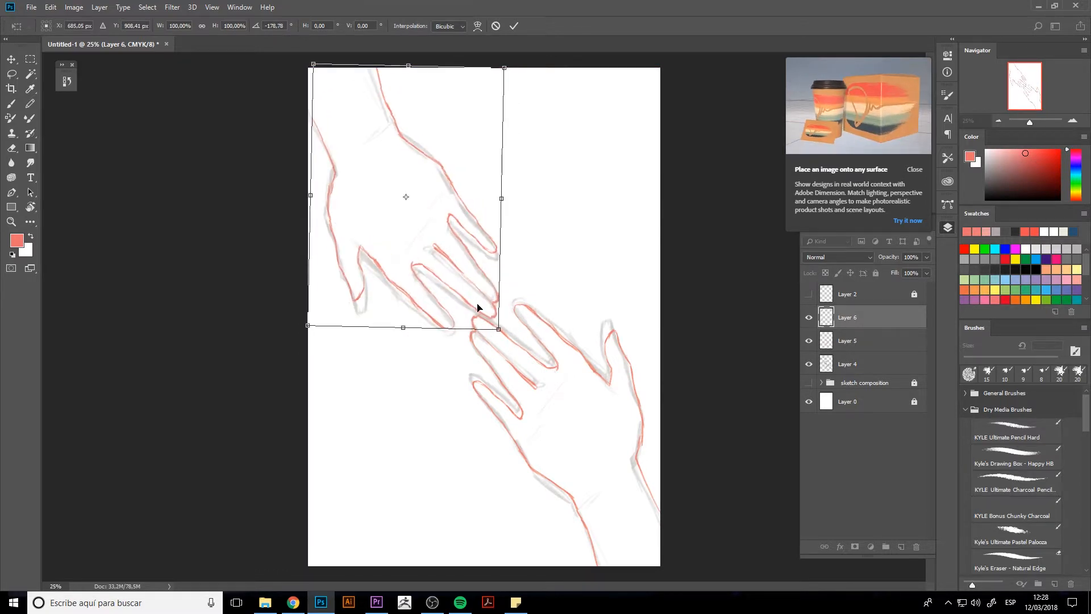
Nudge the rotated hand to X 673.05 px, Y 920.41 px to fit the upper sketch and apply the transform.
key(Left)
key(Left)
key(Down)
key(Down)
key(Right)
key(Down)
key(Down)
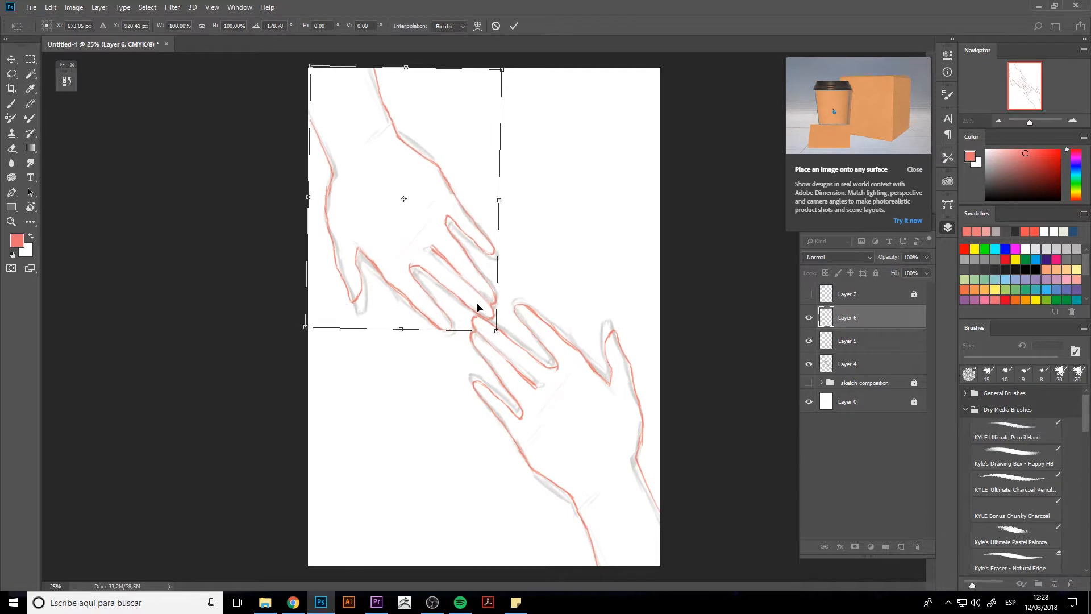
key(Return)
key(e)
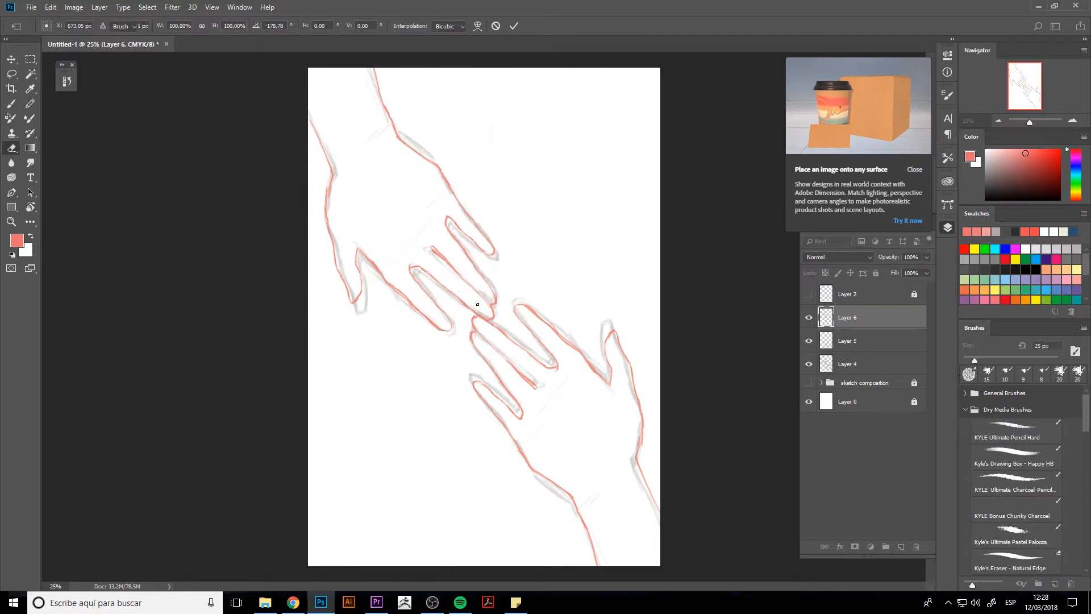
Merge the two red hand tracings, Layer 5 and Layer 6, into one layer and hide the grey sketch on Layer 4.
click(844, 339)
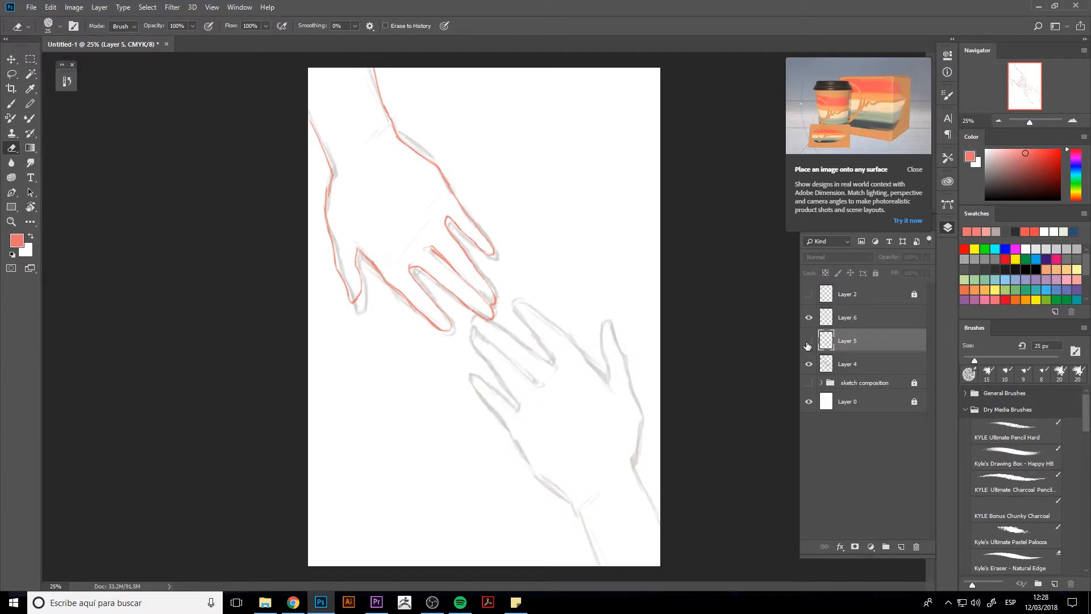
shift+click(847, 325)
key(ctrl+e)
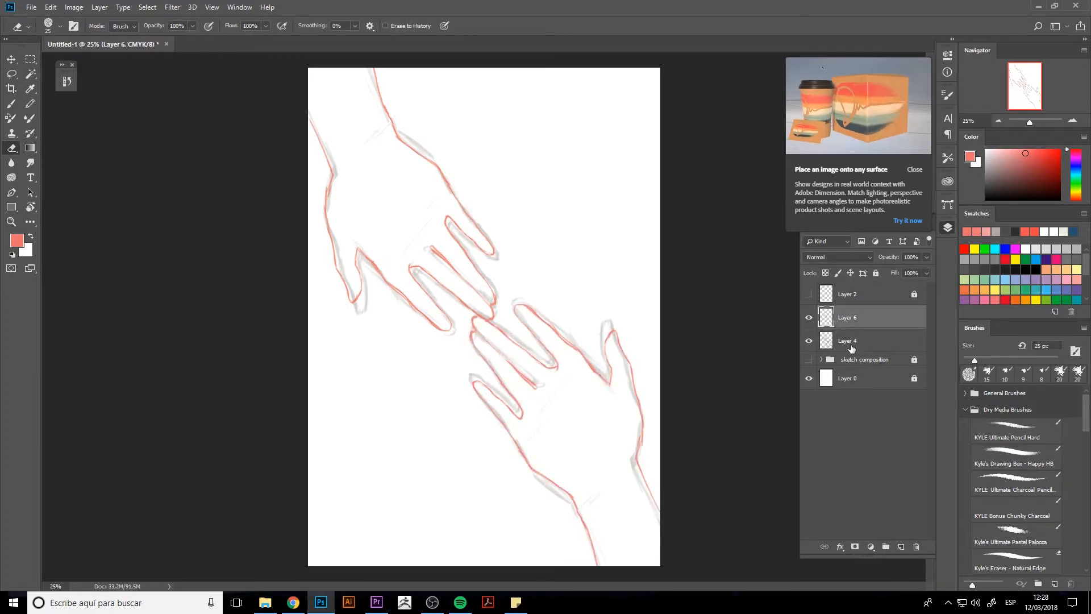
click(809, 341)
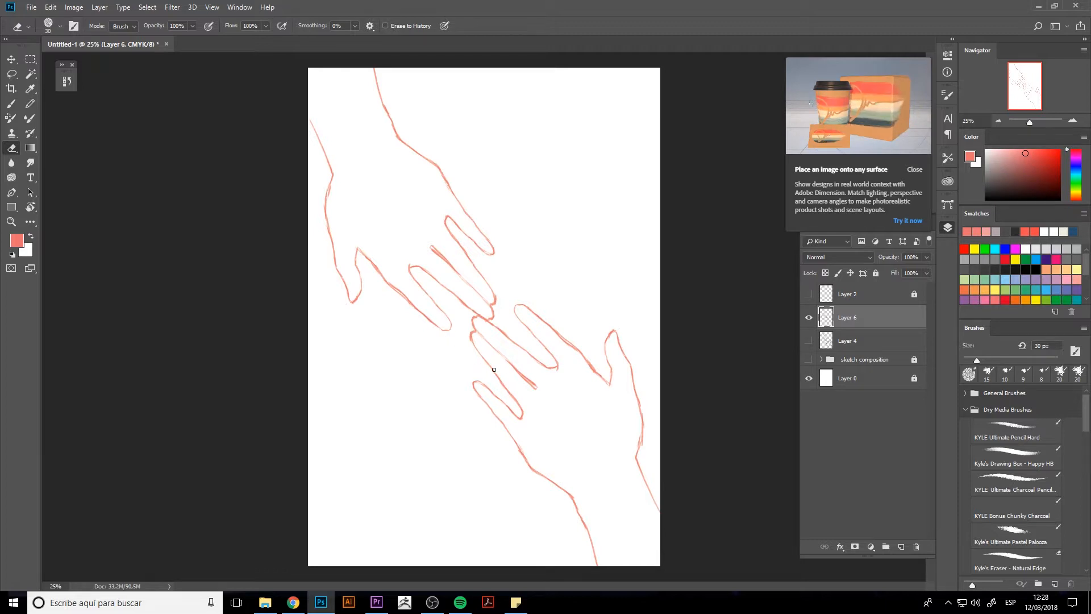
Liquify the merged hand tracing with the Pucker tool where the fingertips of the two hands meet, and apply it.
click(172, 7)
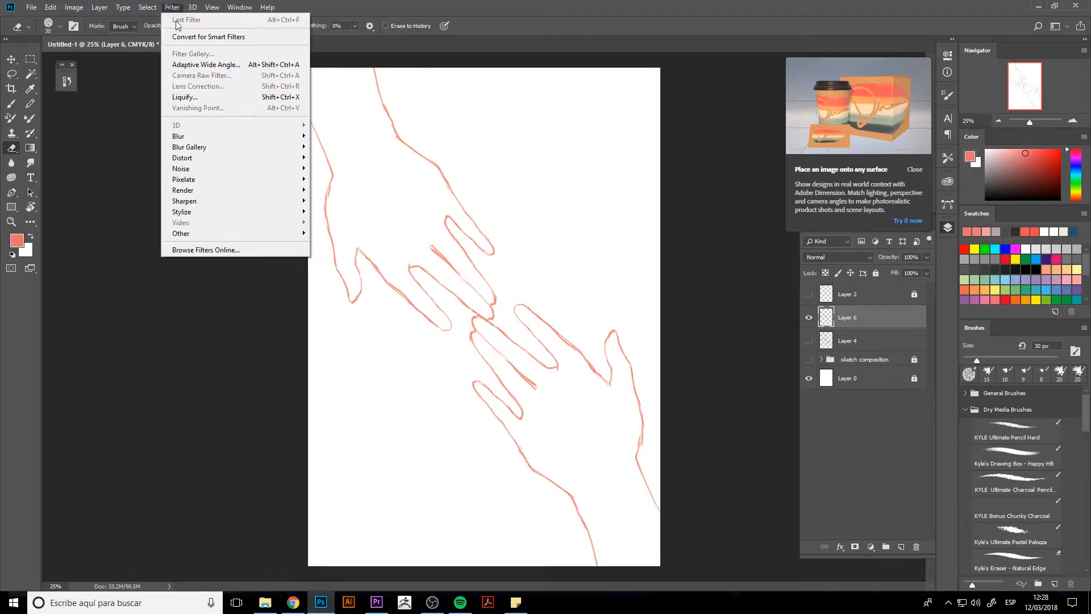
click(215, 99)
key(Return)
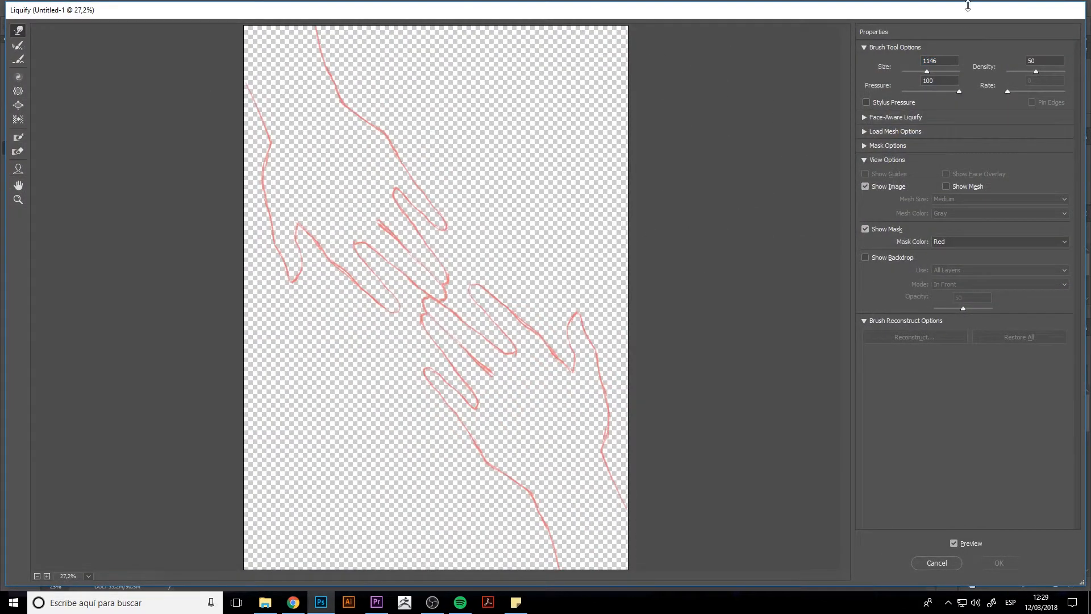
click(19, 91)
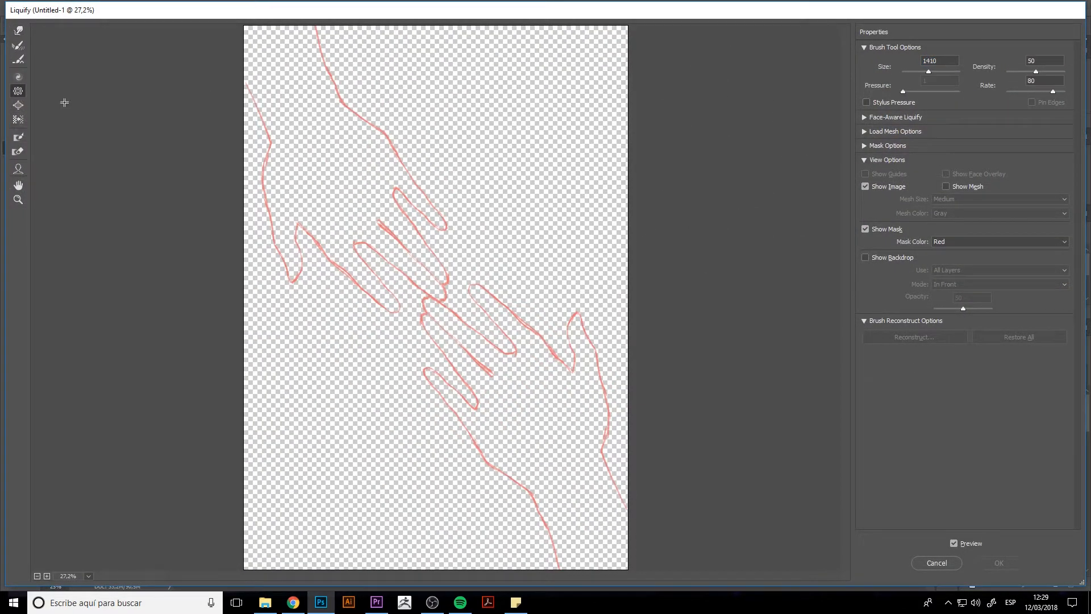
click(441, 293)
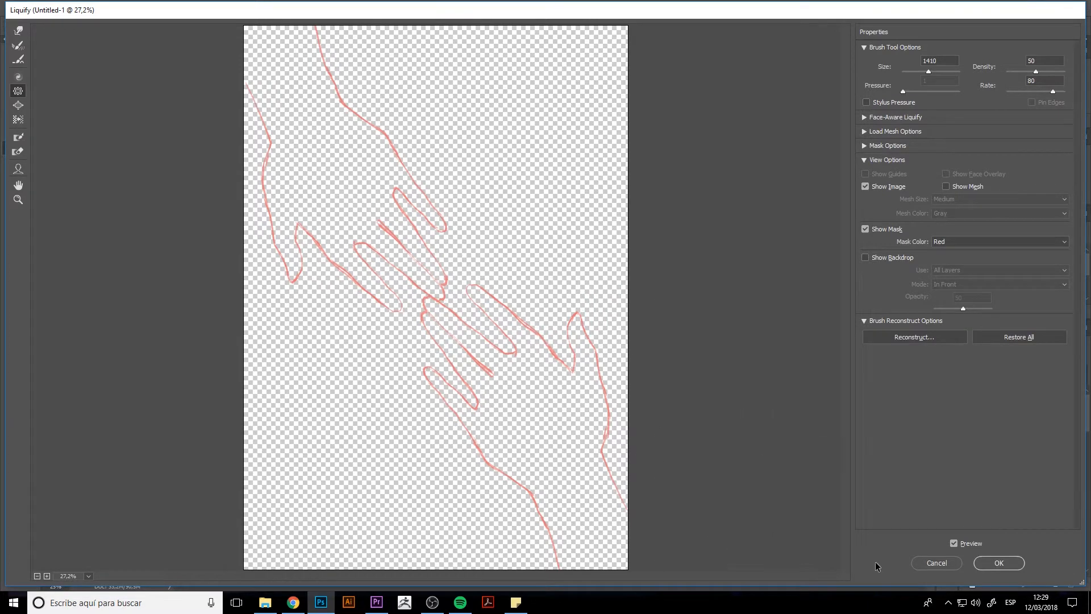
click(1003, 564)
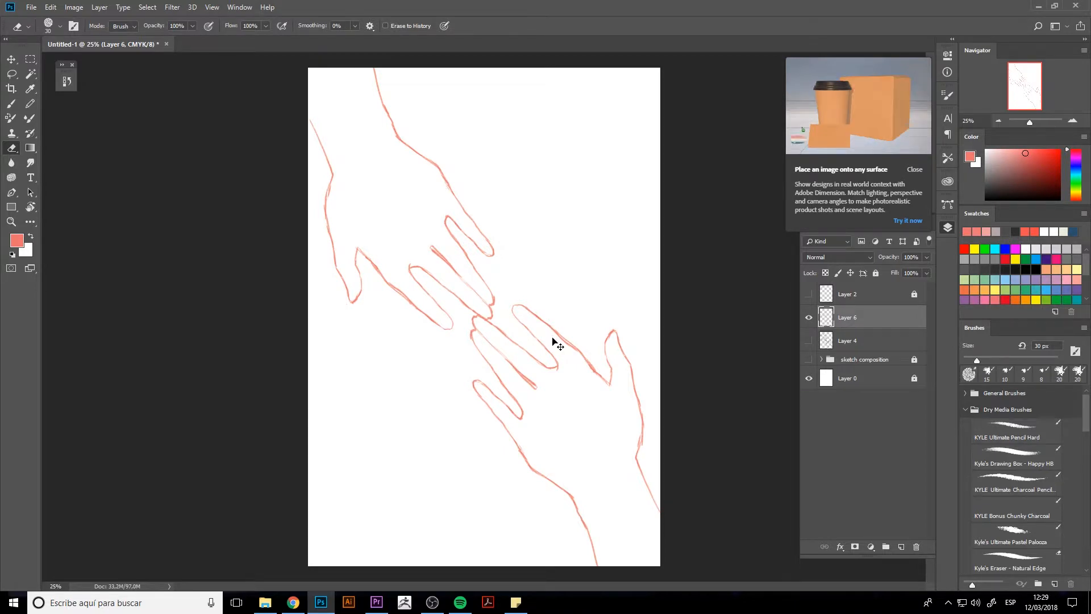
Save the document as the Photoshop file "cover" in the TUTPAD > MARZO > PORTADA LIBRO folder on the desktop.
key(ctrl+s)
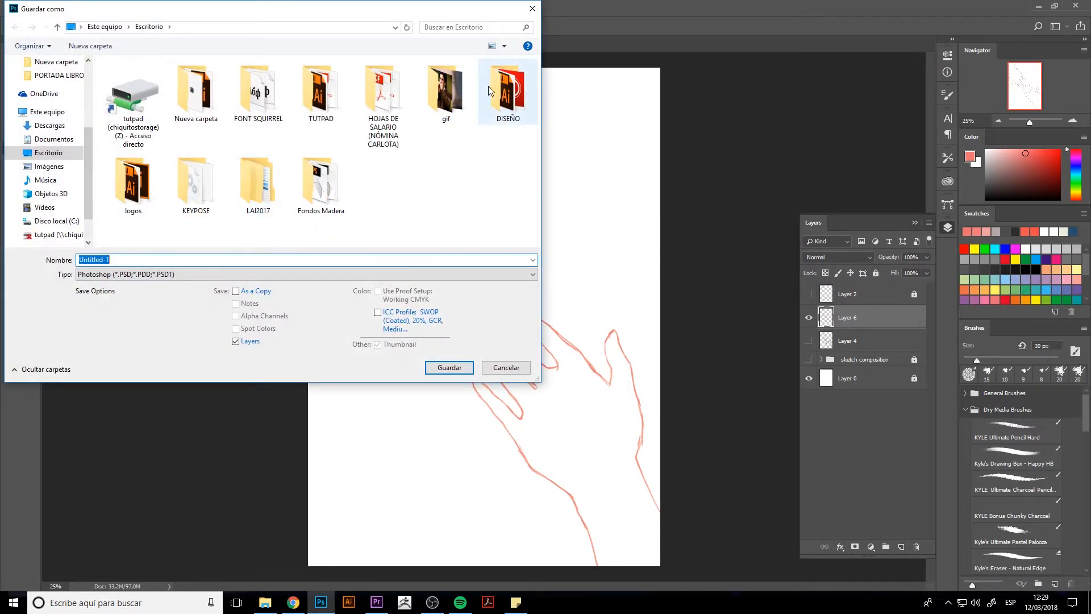
double_click(316, 97)
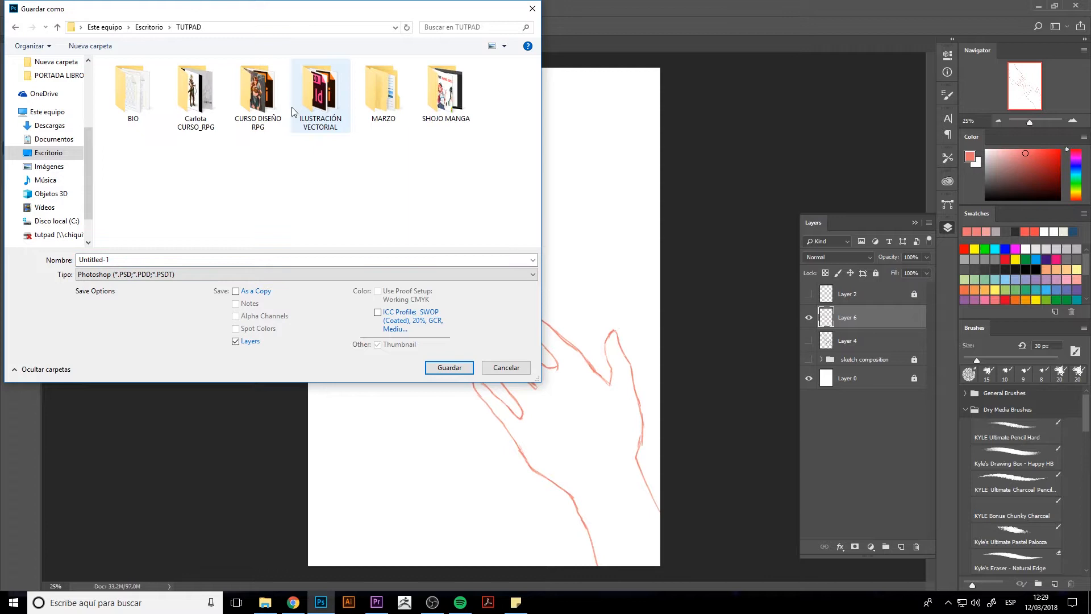
double_click(383, 94)
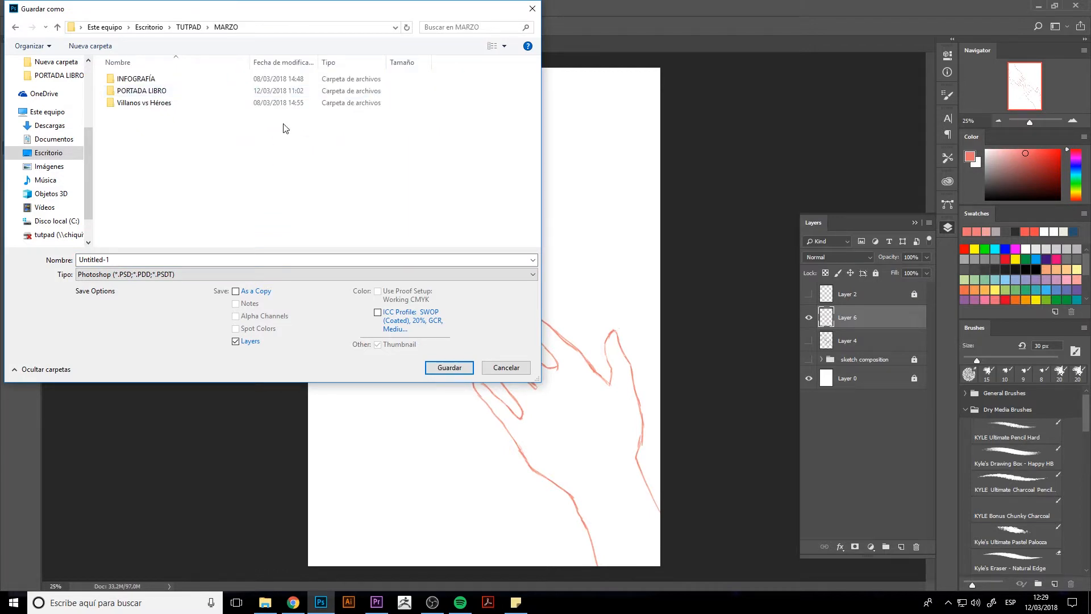
double_click(142, 91)
click(154, 259)
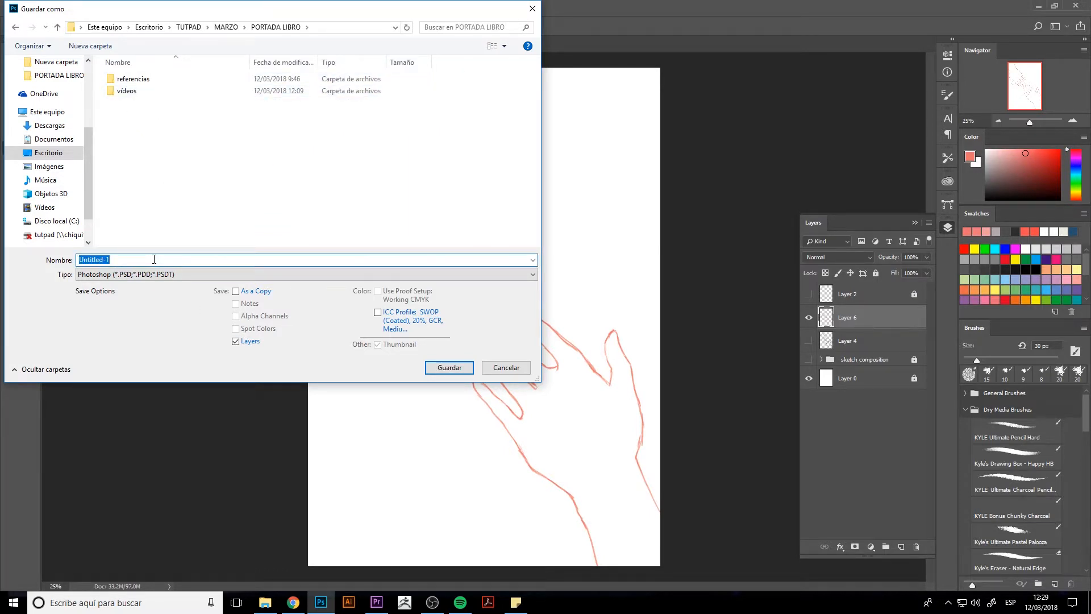
text(cover)
key(Return)
key(Return)
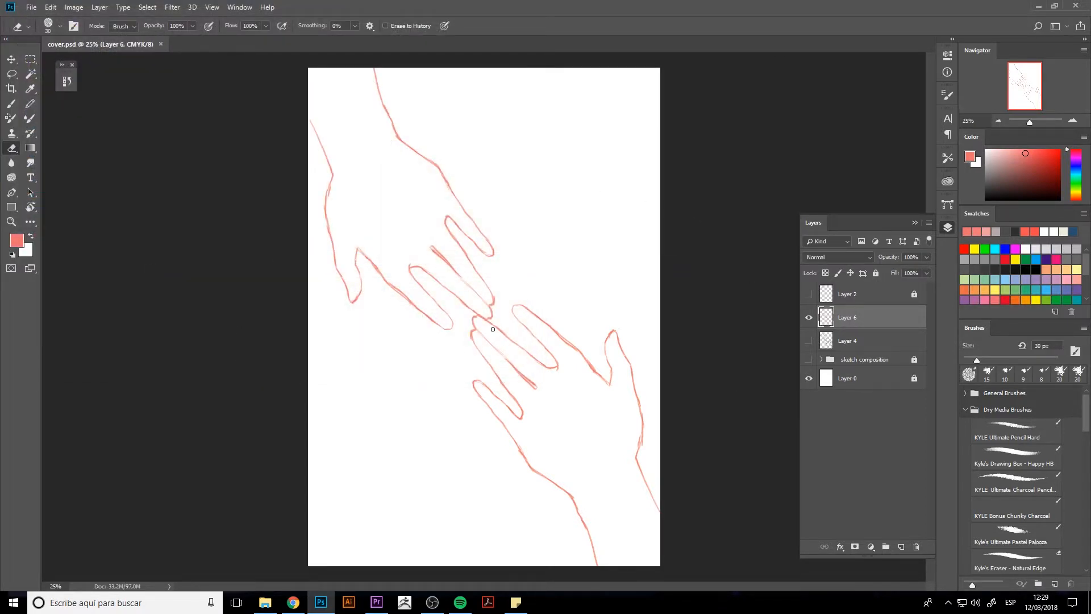
Compare the red tracing with the grey sketch on Layer 4, and add a new empty layer between them.
click(809, 317)
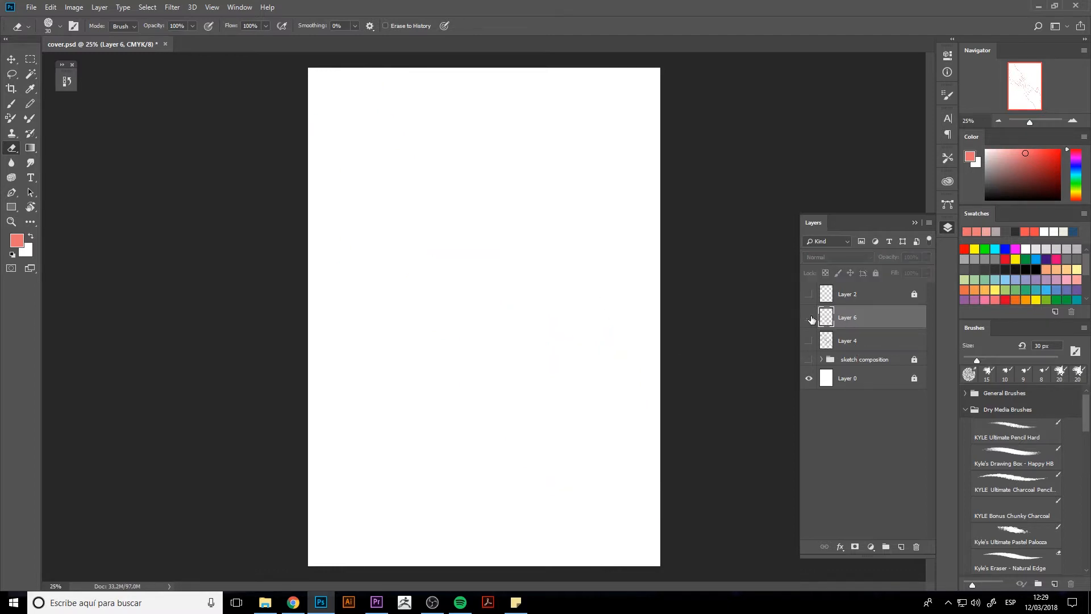
click(809, 318)
click(847, 341)
click(809, 341)
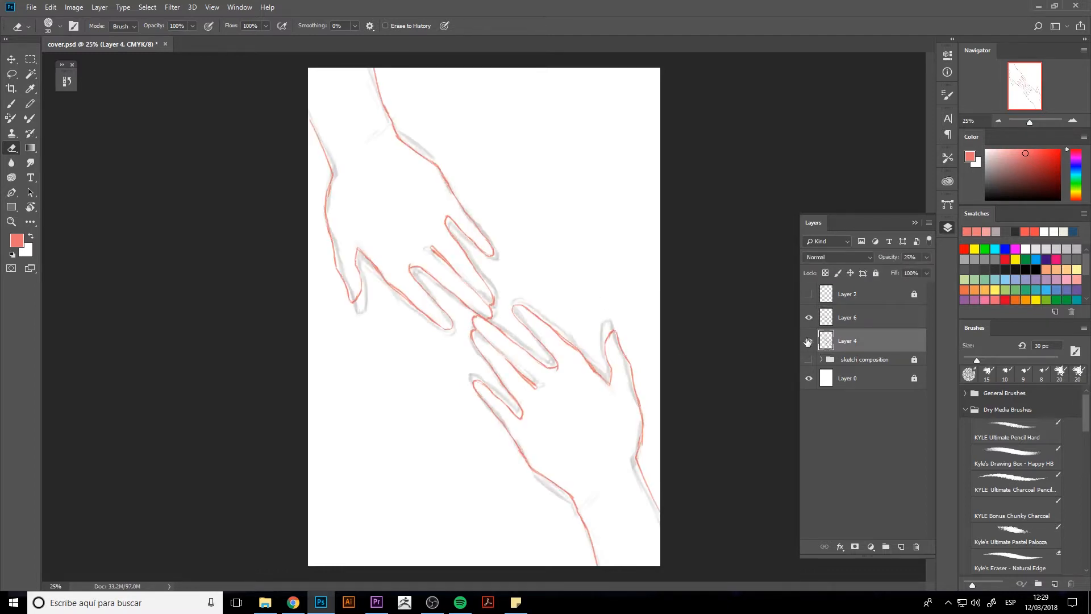
click(809, 342)
click(902, 547)
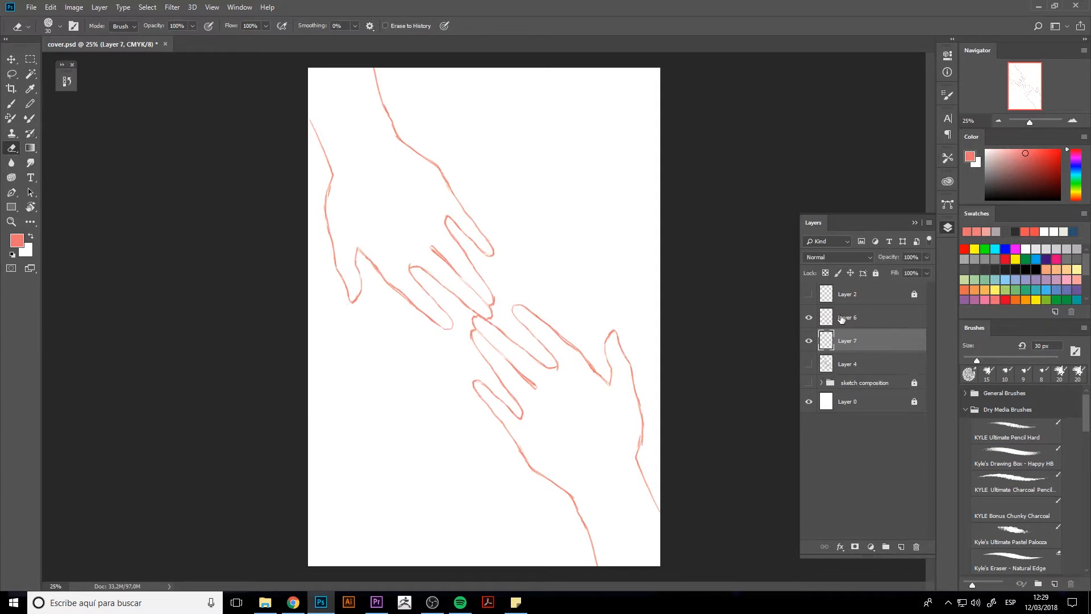
Rename Layer 6, which holds the red tracing, as "hands" and lock it completely.
double_click(850, 319)
text(hands)
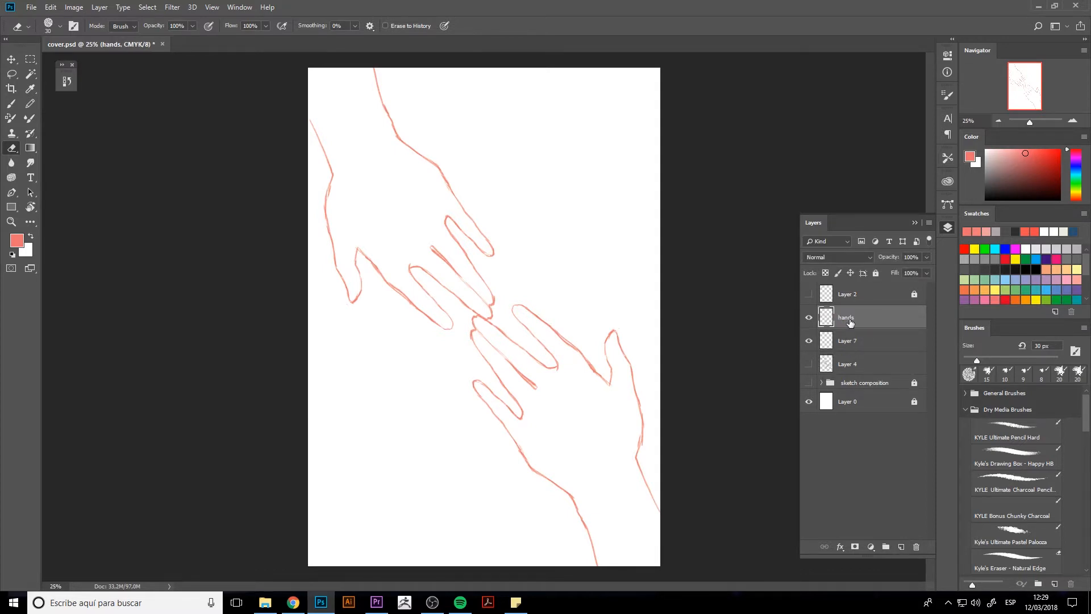
key(Return)
click(876, 273)
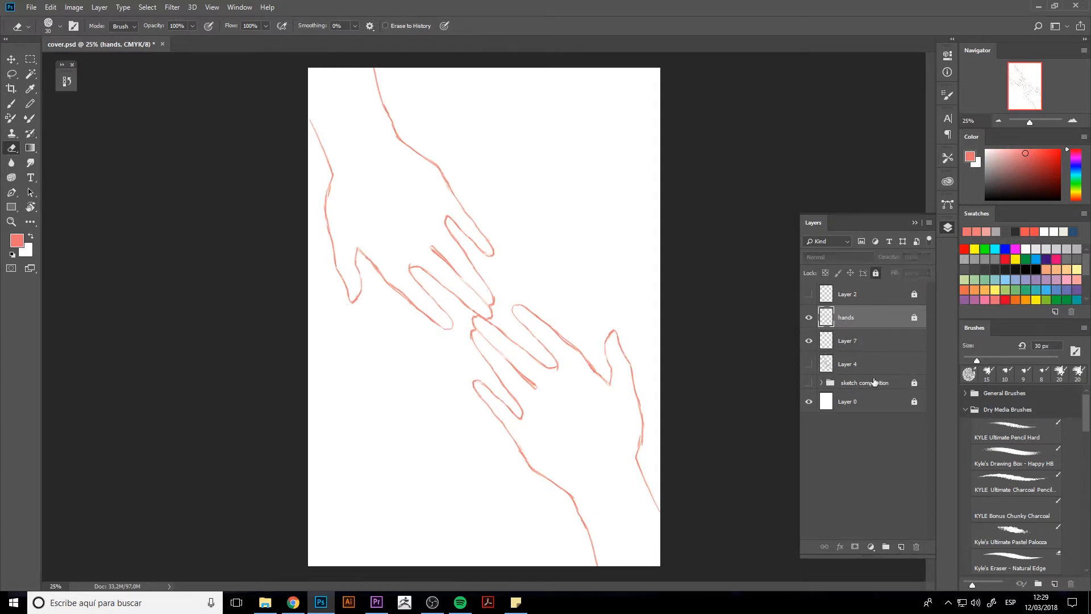
Rename Layer 4 as "sketch" and the new empty Layer 7 as "inside".
double_click(851, 362)
text(s)
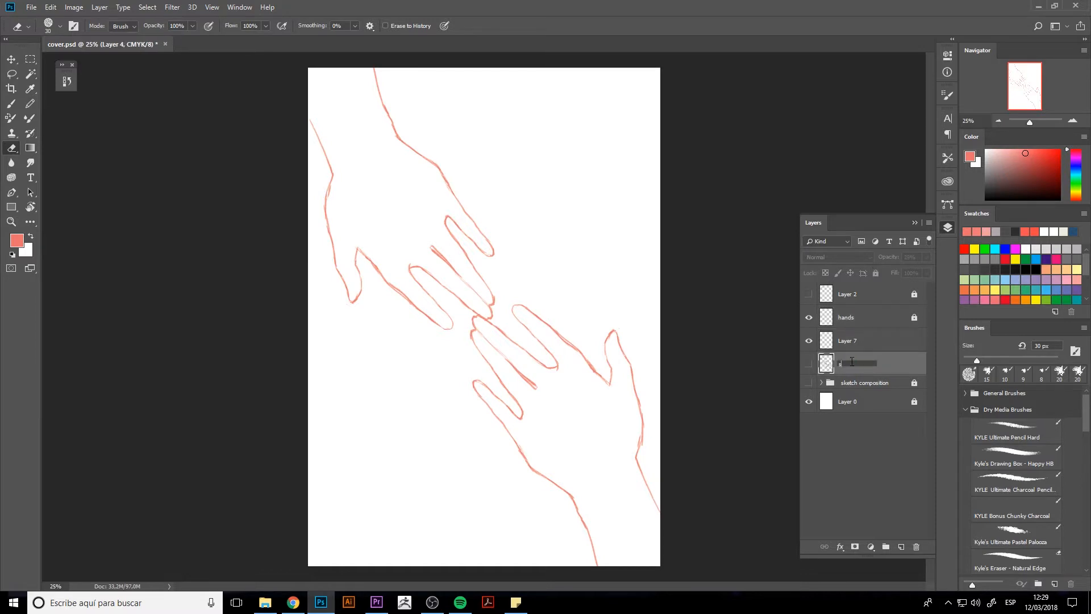
text(ketch)
key(Return)
click(847, 341)
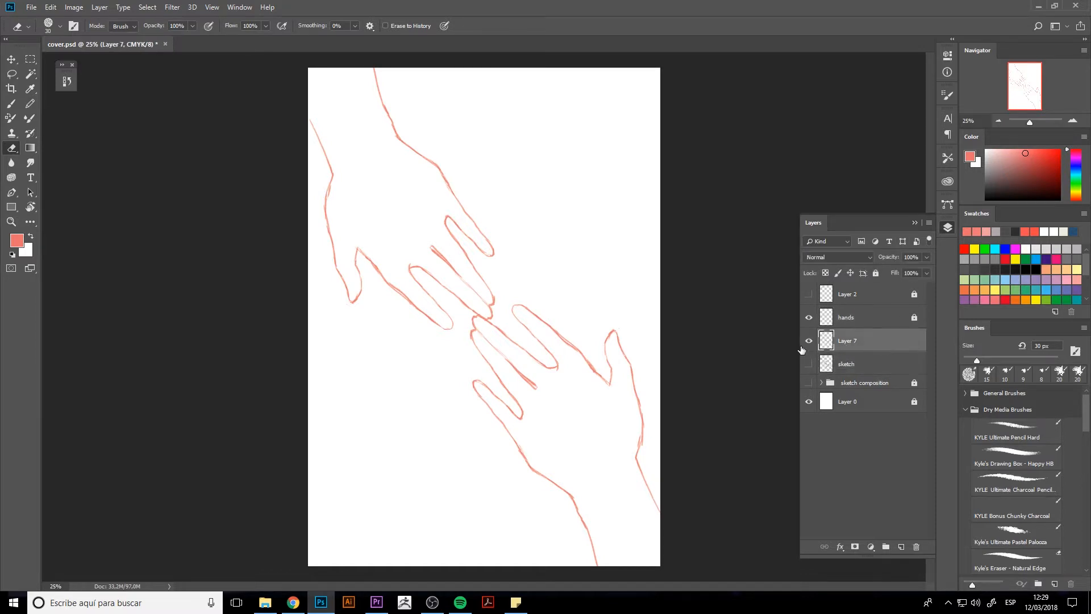
double_click(856, 343)
text(inside)
key(Return)
Unlock the "hands" layer.
click(865, 319)
click(875, 273)
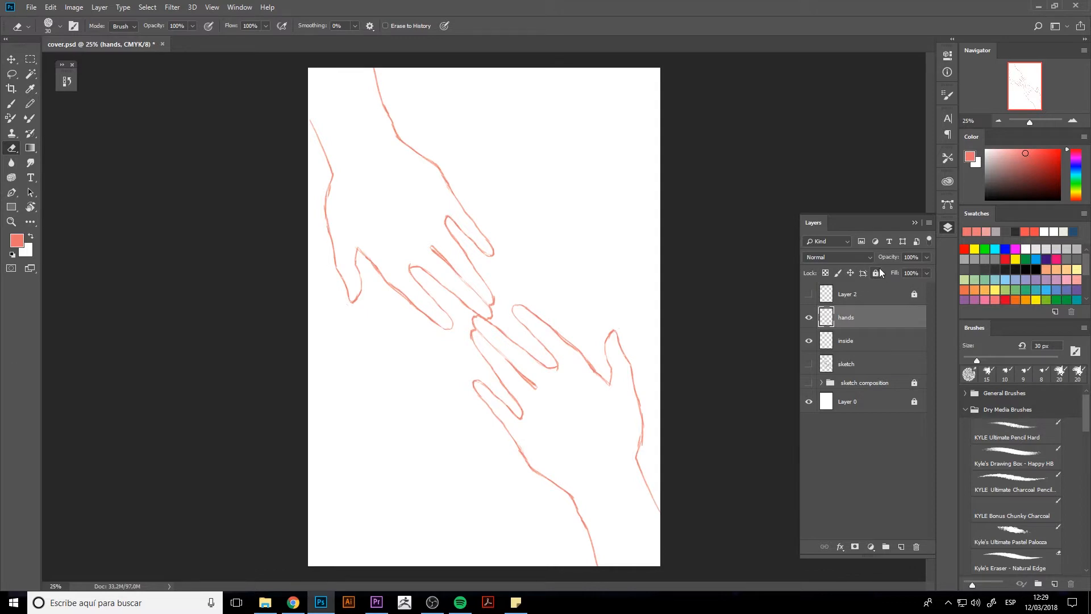
click(877, 273)
click(876, 274)
On the "inside" layer, sketch a figure's head, neck and shoulders in the lower hand's palm with a grey 15 px hard pencil brush.
click(867, 348)
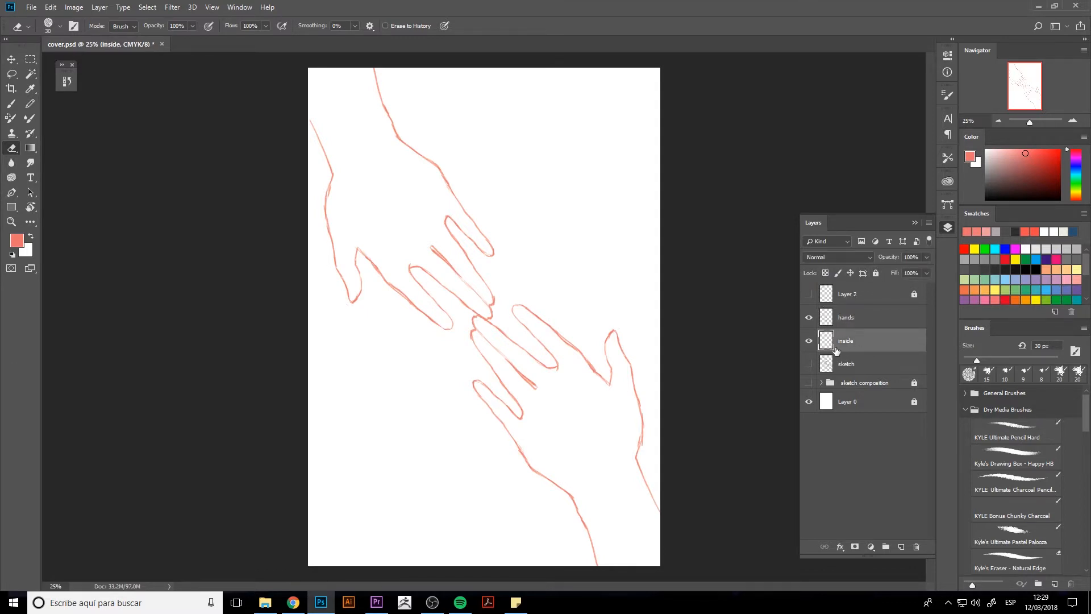
key(ctrl+plus)
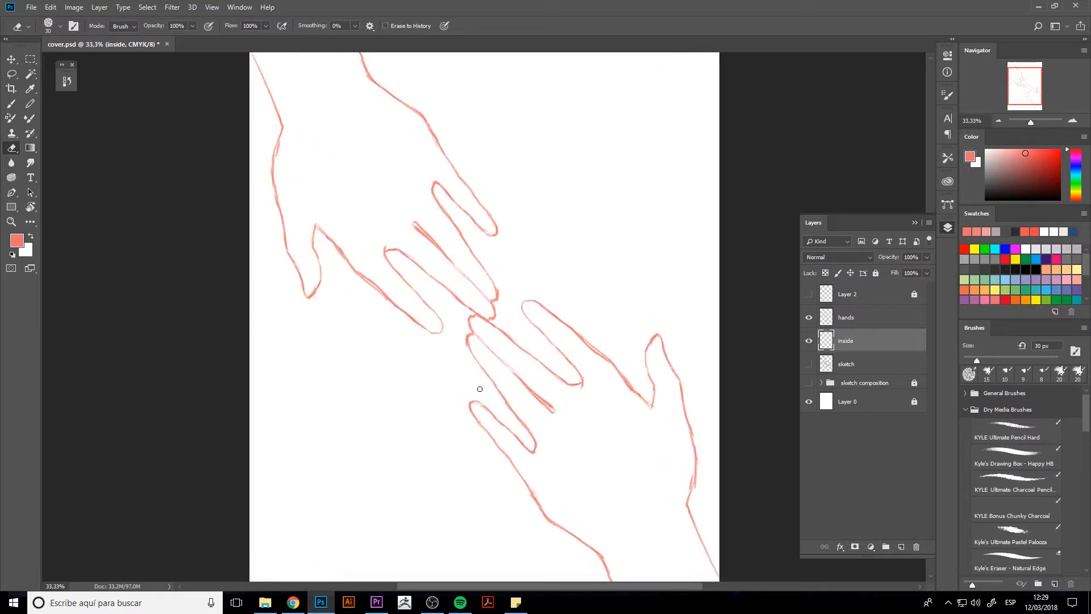
click(985, 189)
key(b)
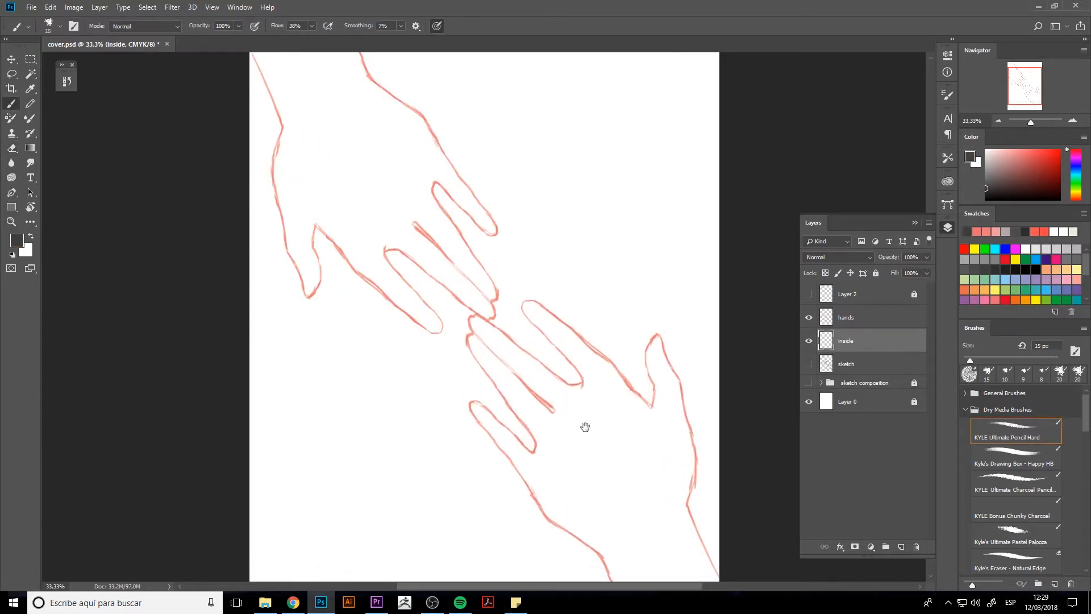
drag(585, 427, 577, 329)
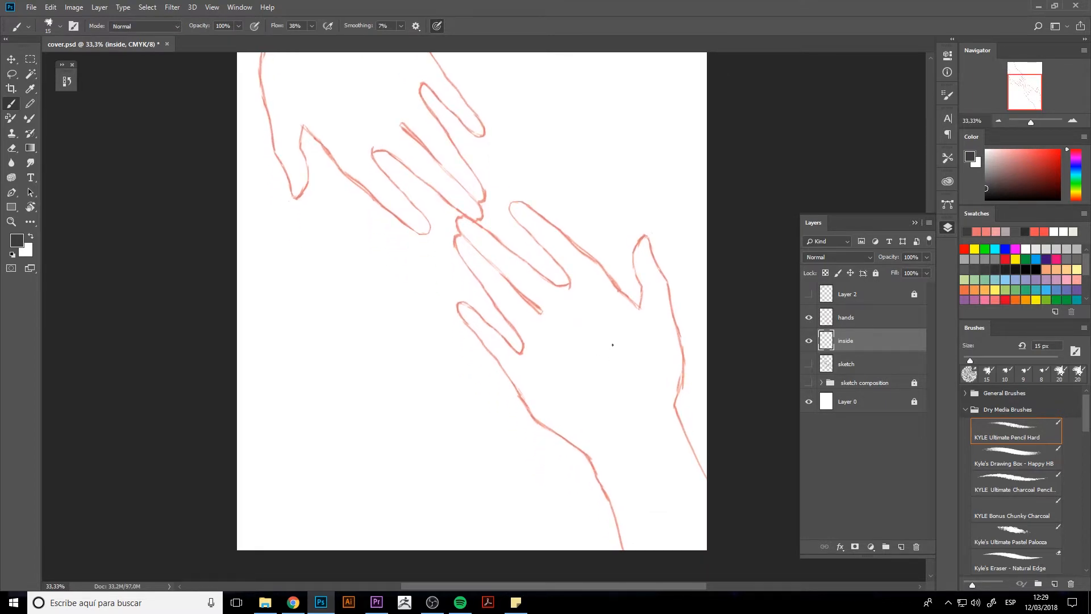
drag(624, 342, 617, 376)
key(ctrl+z)
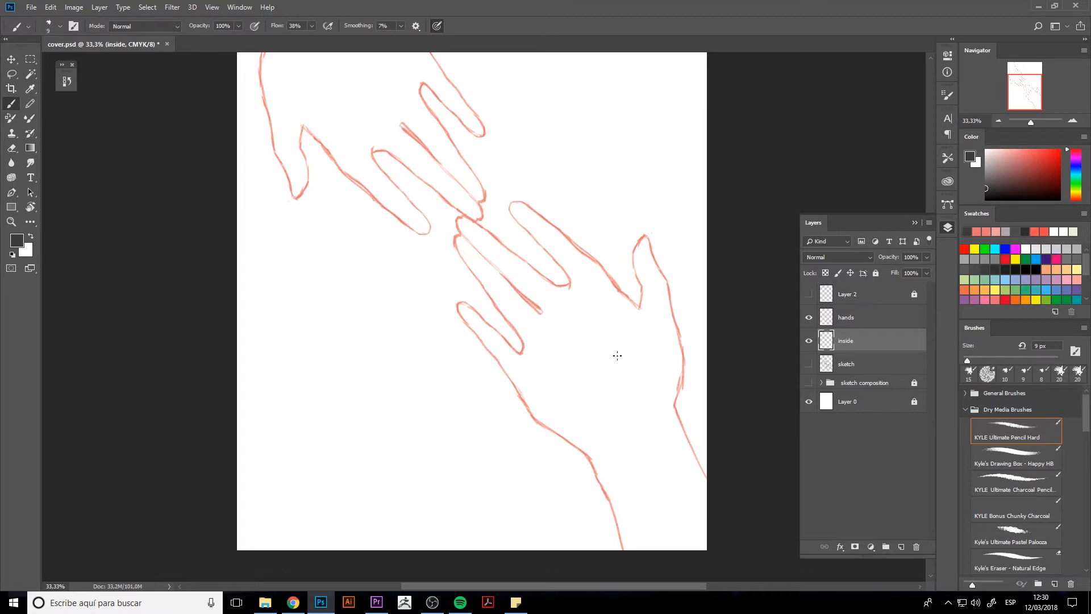
click(986, 175)
mouse_move(621, 351)
mouse_down()
mouse_move(611, 387)
mouse_move(609, 373)
mouse_move(634, 372)
mouse_move(621, 349)
mouse_move(634, 368)
mouse_move(627, 380)
mouse_move(618, 356)
mouse_move(618, 382)
mouse_move(610, 375)
mouse_move(618, 351)
mouse_move(630, 360)
mouse_move(613, 388)
mouse_move(629, 377)
mouse_move(609, 406)
mouse_up()
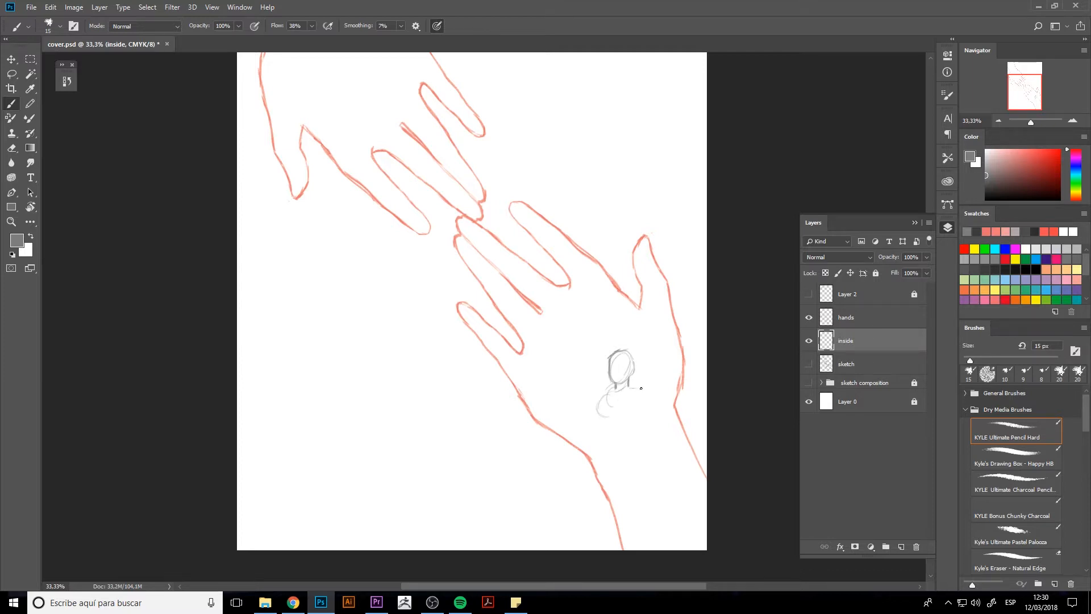
mouse_move(642, 388)
mouse_down()
mouse_move(653, 416)
mouse_move(639, 419)
mouse_move(639, 439)
mouse_move(603, 405)
mouse_move(609, 389)
mouse_move(575, 365)
mouse_move(580, 357)
mouse_move(605, 384)
mouse_up()
Sketch the figure's raised arm and open hand reaching diagonally up toward the fingers of the lower hand.
mouse_move(572, 345)
mouse_down()
mouse_move(544, 325)
mouse_move(561, 345)
mouse_move(551, 348)
mouse_move(605, 402)
mouse_up()
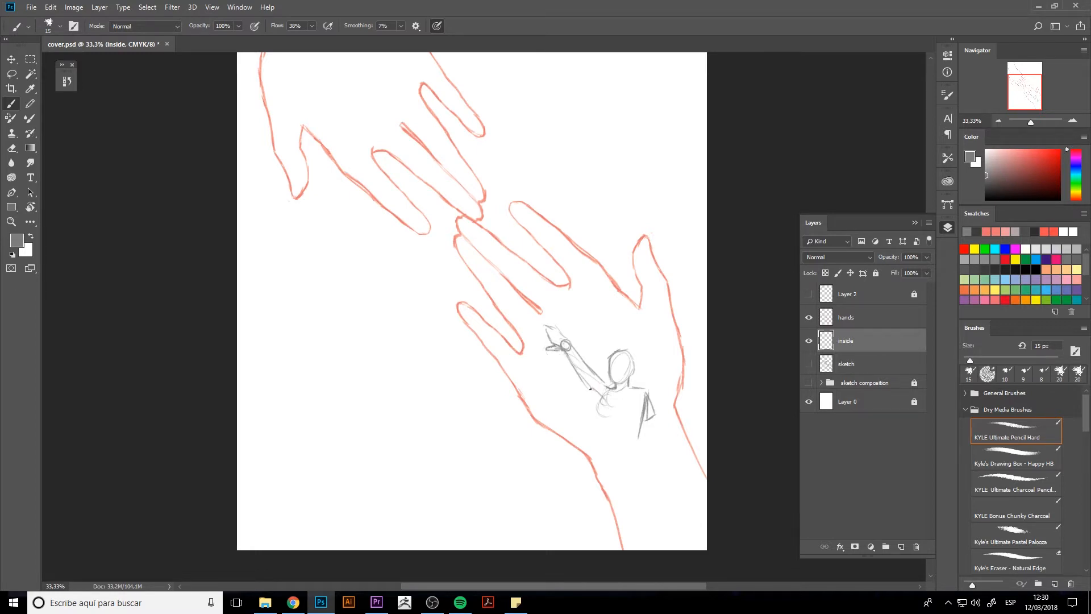
drag(562, 354, 602, 404)
mouse_move(583, 376)
mouse_down()
mouse_move(600, 402)
mouse_move(611, 388)
mouse_up()
mouse_move(566, 345)
mouse_down()
mouse_move(599, 378)
mouse_move(584, 381)
mouse_up()
drag(565, 339, 559, 328)
Sketch the figure's torso and tunic hem, and add face and hair lines on the head.
mouse_move(602, 407)
mouse_down()
mouse_move(608, 441)
mouse_move(640, 443)
mouse_move(686, 515)
mouse_move(653, 474)
mouse_move(681, 511)
mouse_move(646, 477)
mouse_move(642, 482)
mouse_up()
drag(639, 480, 654, 486)
mouse_move(599, 383)
mouse_down()
mouse_move(654, 404)
mouse_move(652, 391)
mouse_move(610, 369)
mouse_move(617, 380)
mouse_up()
mouse_move(617, 379)
mouse_down()
mouse_move(628, 351)
mouse_move(615, 360)
mouse_move(631, 367)
mouse_move(608, 352)
mouse_move(631, 347)
mouse_move(637, 360)
mouse_move(621, 352)
mouse_move(637, 354)
mouse_move(641, 370)
mouse_move(623, 342)
mouse_move(653, 366)
mouse_up()
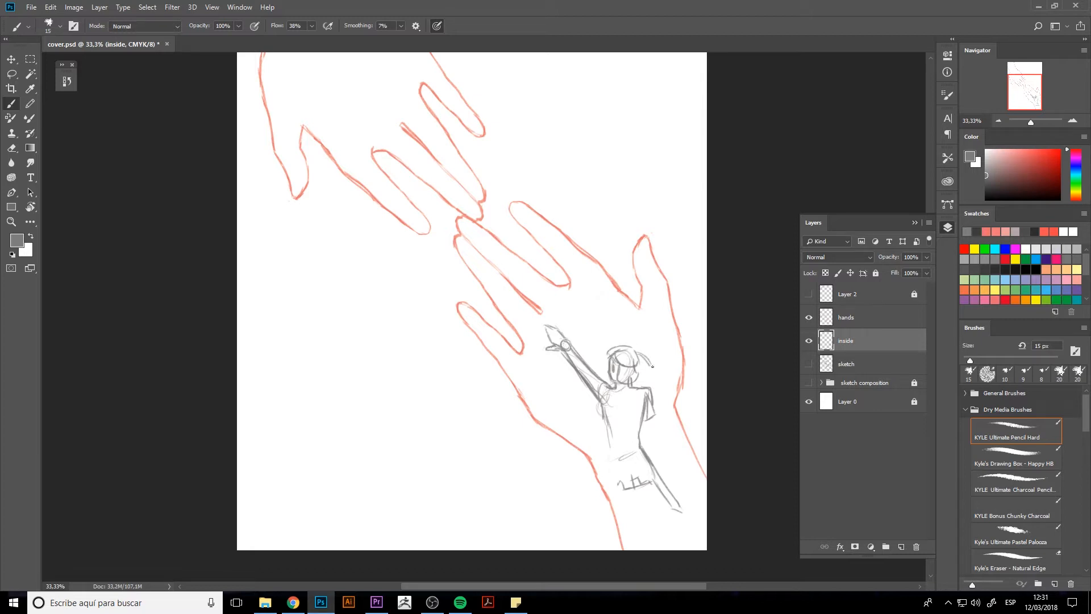
Sketch the figure's belted waist, flared tunic and both legs running down to the canvas edge.
mouse_move(601, 418)
mouse_down()
mouse_move(634, 444)
mouse_move(610, 447)
mouse_move(632, 445)
mouse_move(609, 450)
mouse_move(611, 482)
mouse_move(653, 487)
mouse_move(663, 518)
mouse_up()
mouse_move(665, 534)
mouse_down()
mouse_move(662, 519)
mouse_move(669, 551)
mouse_up()
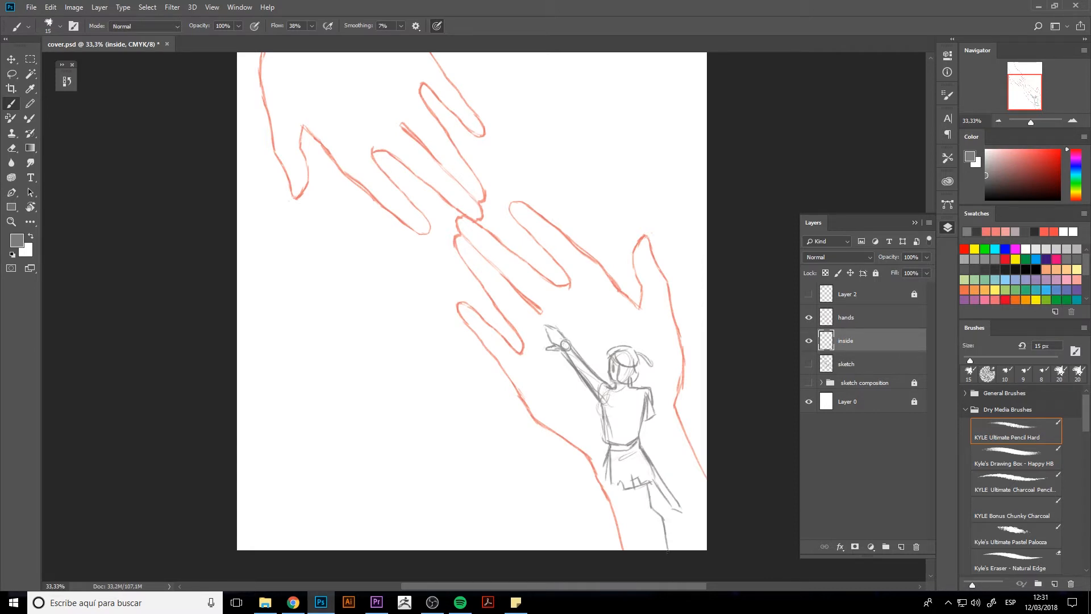
mouse_move(625, 482)
mouse_down()
mouse_move(623, 517)
mouse_move(633, 496)
mouse_move(642, 514)
mouse_move(633, 491)
mouse_move(653, 551)
mouse_up()
mouse_move(611, 487)
mouse_down()
mouse_move(629, 531)
mouse_move(628, 561)
mouse_move(653, 513)
mouse_move(661, 554)
mouse_up()
mouse_move(659, 517)
mouse_down()
mouse_move(669, 551)
mouse_move(666, 538)
mouse_up()
key(e)
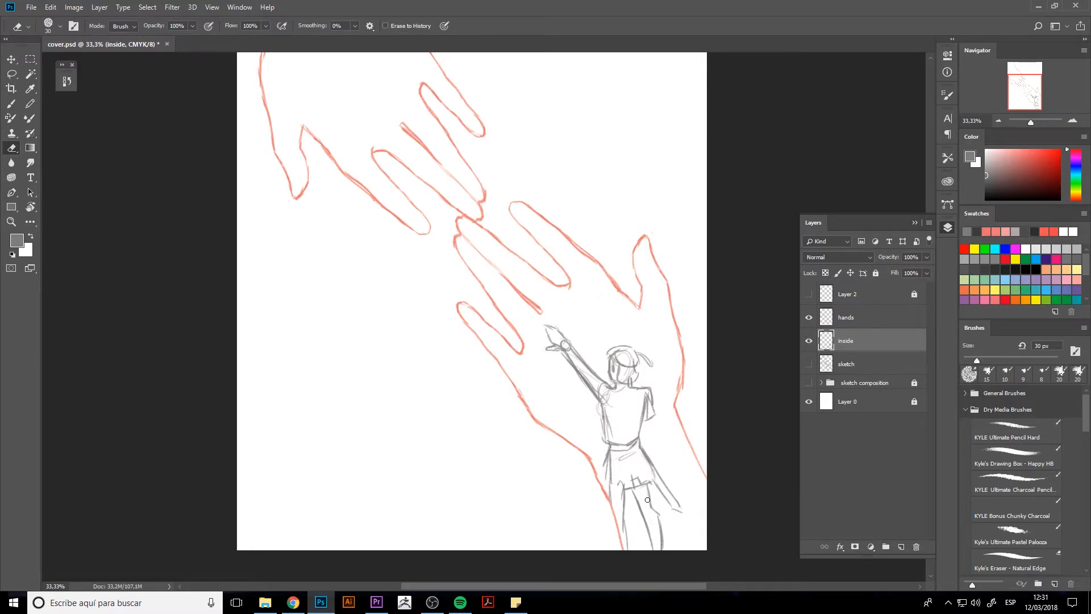
key(b)
Sketch round flowers, leafy bushes and spiky grass around the figure inside the lower hand.
mouse_move(686, 439)
mouse_down()
mouse_move(675, 437)
mouse_move(665, 471)
mouse_move(686, 471)
mouse_move(684, 460)
mouse_move(681, 477)
mouse_move(698, 500)
mouse_move(677, 509)
mouse_up()
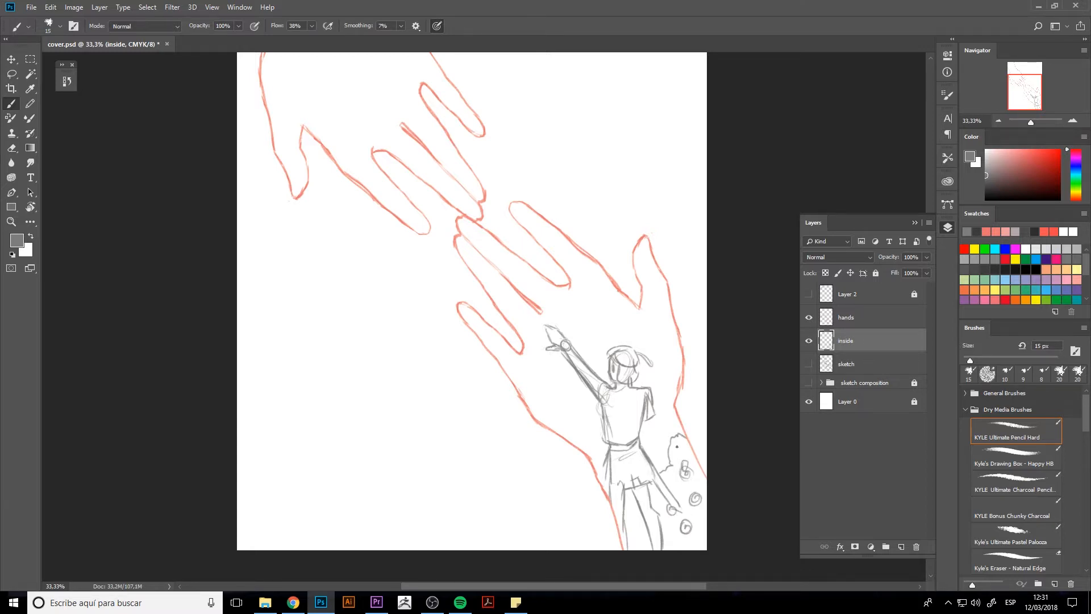
mouse_move(675, 321)
mouse_down()
mouse_move(658, 347)
mouse_move(678, 380)
mouse_up()
mouse_move(538, 404)
mouse_down()
mouse_move(559, 394)
mouse_move(549, 411)
mouse_move(564, 403)
mouse_move(558, 416)
mouse_move(589, 423)
mouse_move(578, 447)
mouse_up()
drag(621, 303, 588, 355)
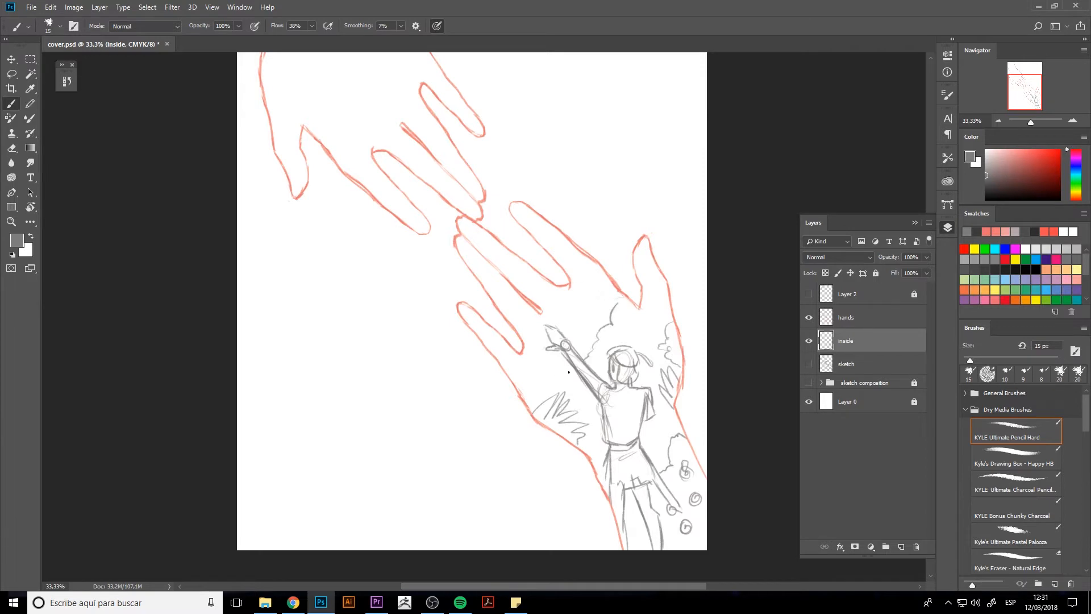
Sketch a cratered moon in the upper hand's wrist and a straight vertical line beside it down to the thumb.
drag(519, 250, 601, 451)
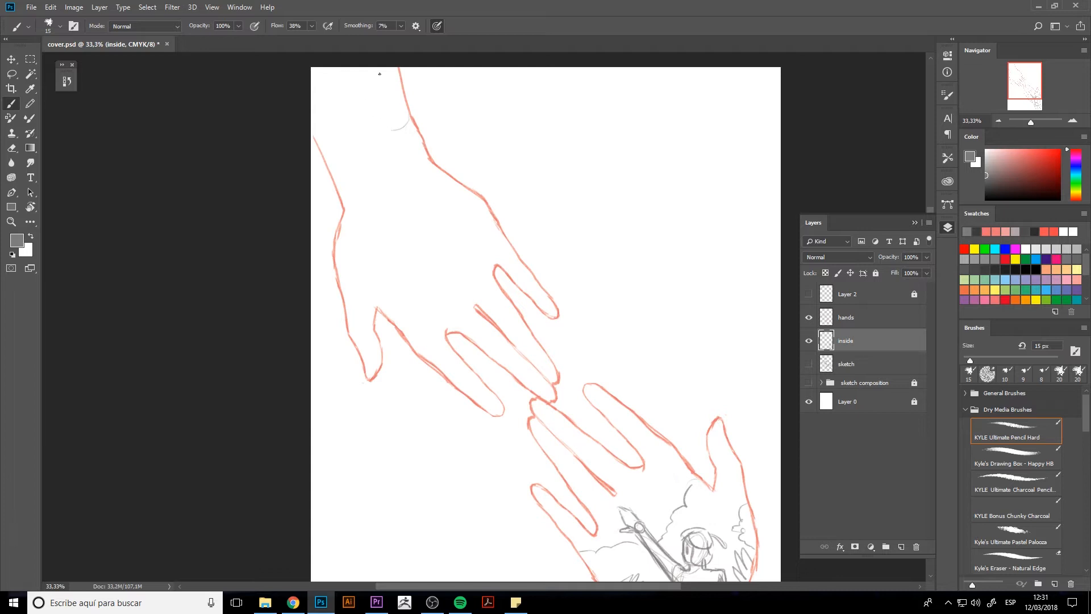
mouse_move(380, 73)
mouse_down()
mouse_move(358, 108)
mouse_move(374, 130)
mouse_move(399, 132)
mouse_move(412, 119)
mouse_move(391, 134)
mouse_move(362, 117)
mouse_up()
mouse_move(401, 76)
mouse_down()
mouse_move(381, 73)
mouse_move(383, 112)
mouse_move(400, 123)
mouse_up()
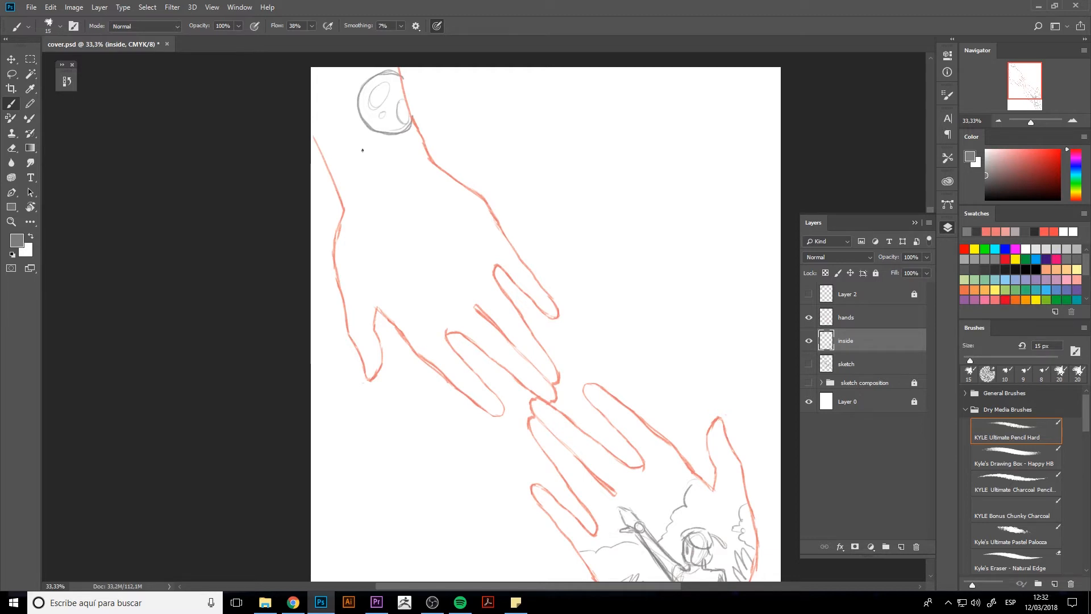
drag(349, 79, 363, 329)
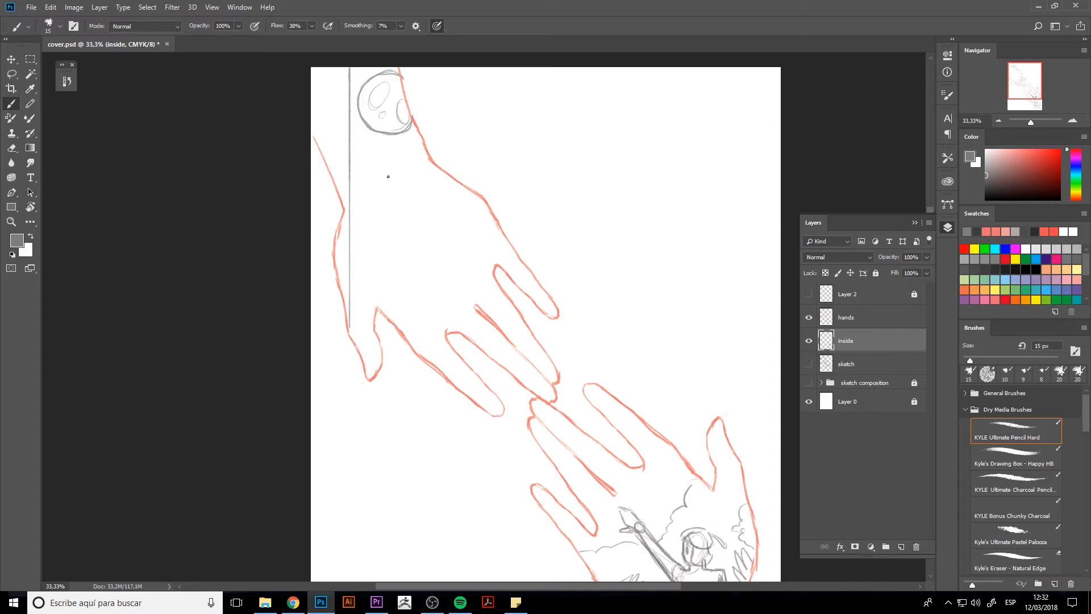
Sketch a second figure's oval head, neck, shoulder and arm reaching down inside the upper hand's palm.
drag(503, 291, 512, 249)
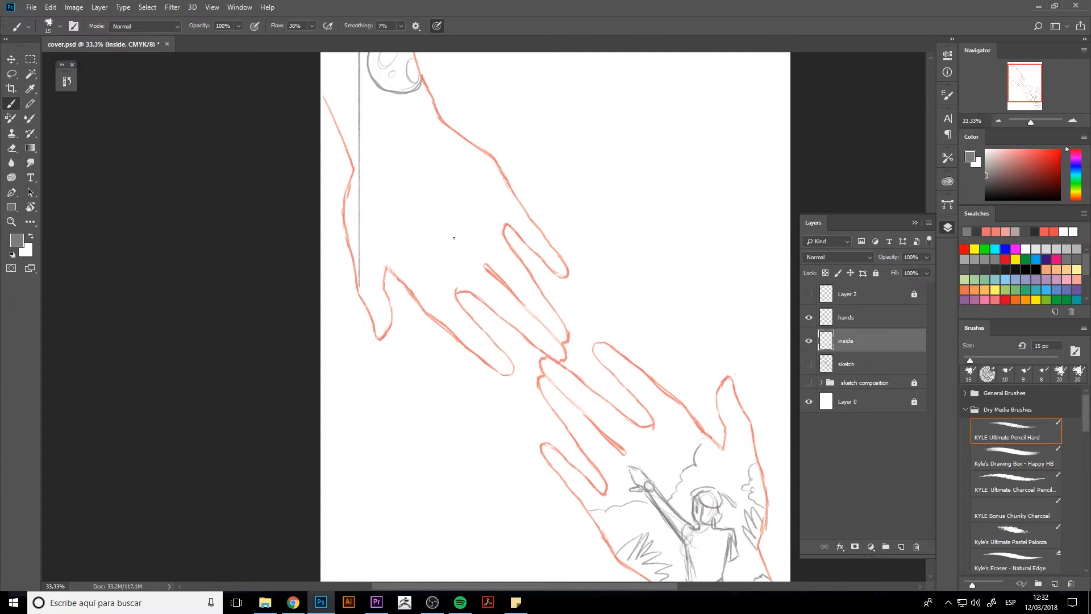
mouse_move(459, 235)
mouse_down()
mouse_move(457, 217)
mouse_move(464, 231)
mouse_move(482, 209)
mouse_move(464, 230)
mouse_move(465, 208)
mouse_move(461, 222)
mouse_move(474, 204)
mouse_move(475, 227)
mouse_move(481, 216)
mouse_move(476, 204)
mouse_move(458, 212)
mouse_move(466, 206)
mouse_move(451, 257)
mouse_move(458, 241)
mouse_move(467, 258)
mouse_move(454, 243)
mouse_move(468, 245)
mouse_move(482, 282)
mouse_move(482, 254)
mouse_up()
mouse_move(486, 238)
mouse_down()
mouse_move(474, 267)
mouse_move(490, 287)
mouse_up()
mouse_move(417, 263)
mouse_down()
mouse_move(465, 272)
mouse_move(506, 297)
mouse_move(511, 317)
mouse_move(511, 302)
mouse_up()
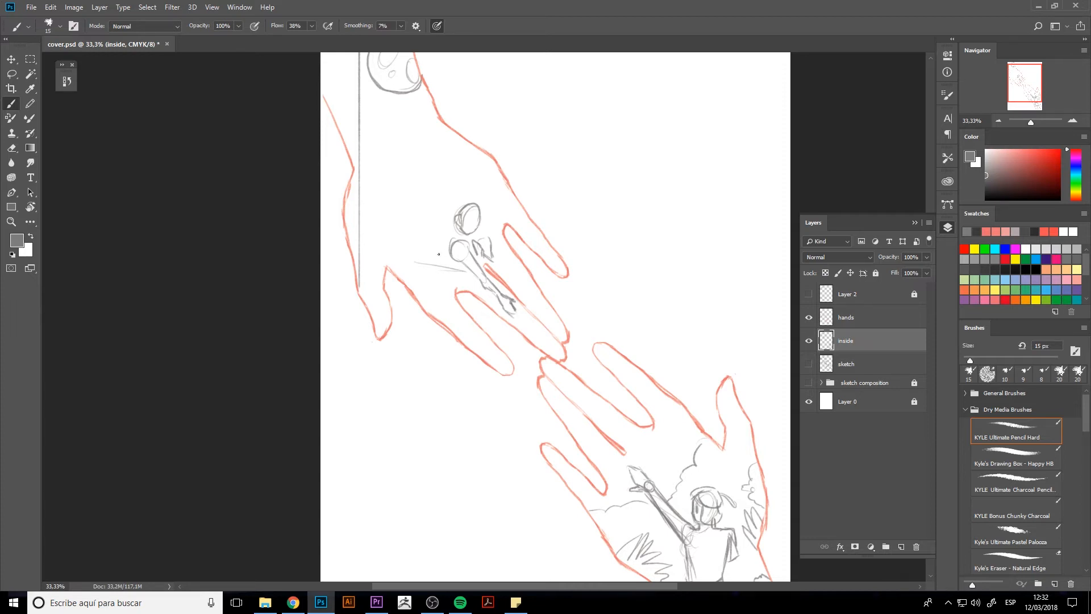
drag(454, 240, 481, 218)
key(e)
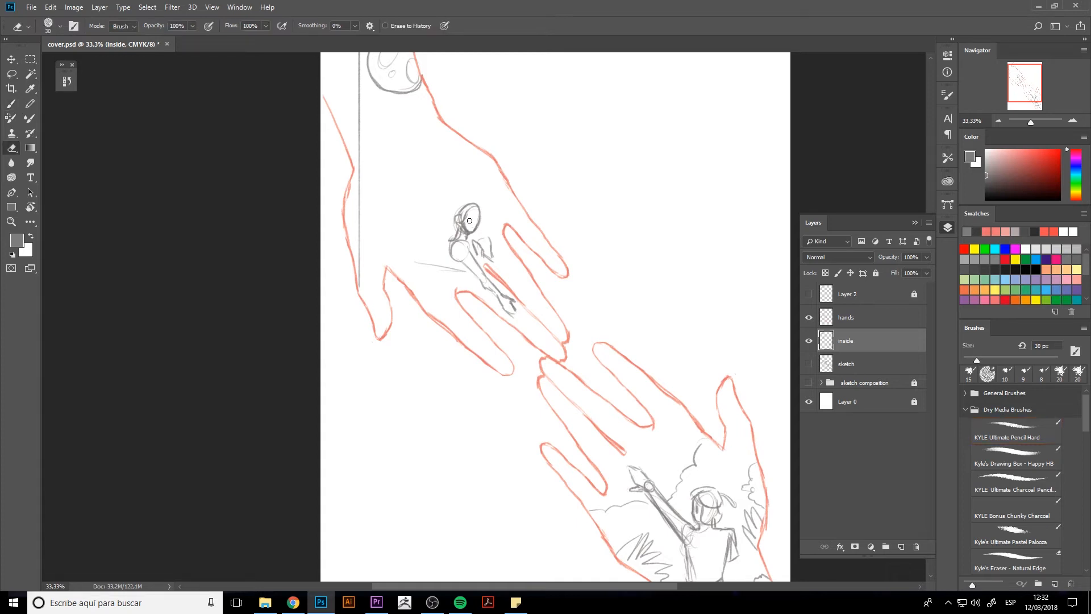
key(b)
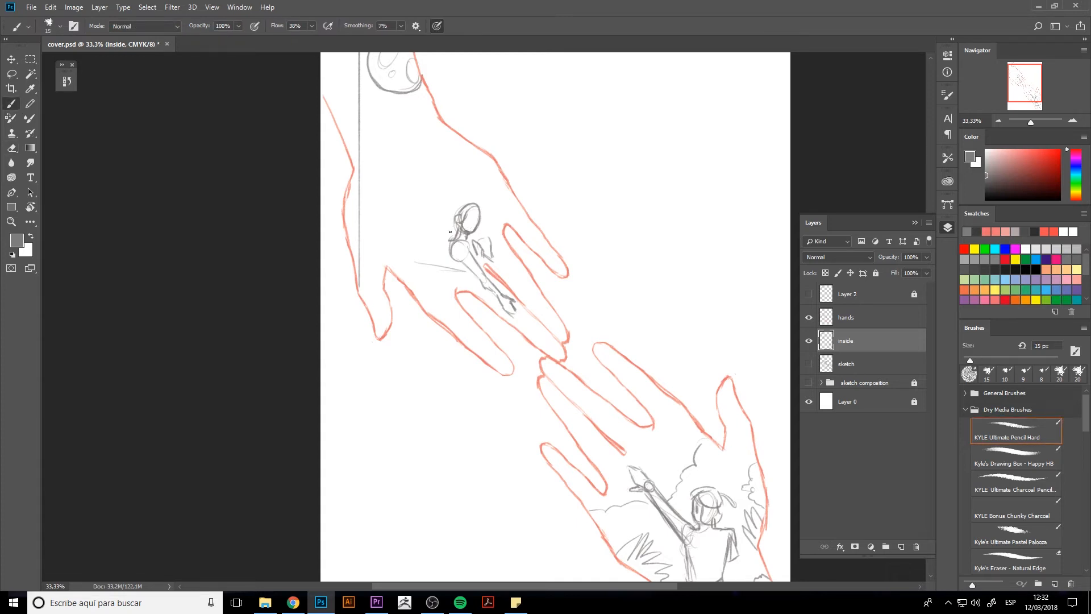
Sketch the second figure's back and chest over a balcony ledge, with stone block lines beneath it in the upper hand.
mouse_move(436, 233)
mouse_down()
mouse_move(458, 208)
mouse_move(477, 204)
mouse_move(478, 231)
mouse_move(472, 210)
mouse_move(457, 213)
mouse_move(440, 223)
mouse_move(419, 242)
mouse_up()
mouse_move(446, 250)
mouse_down()
mouse_move(442, 267)
mouse_move(459, 269)
mouse_up()
drag(393, 267, 468, 263)
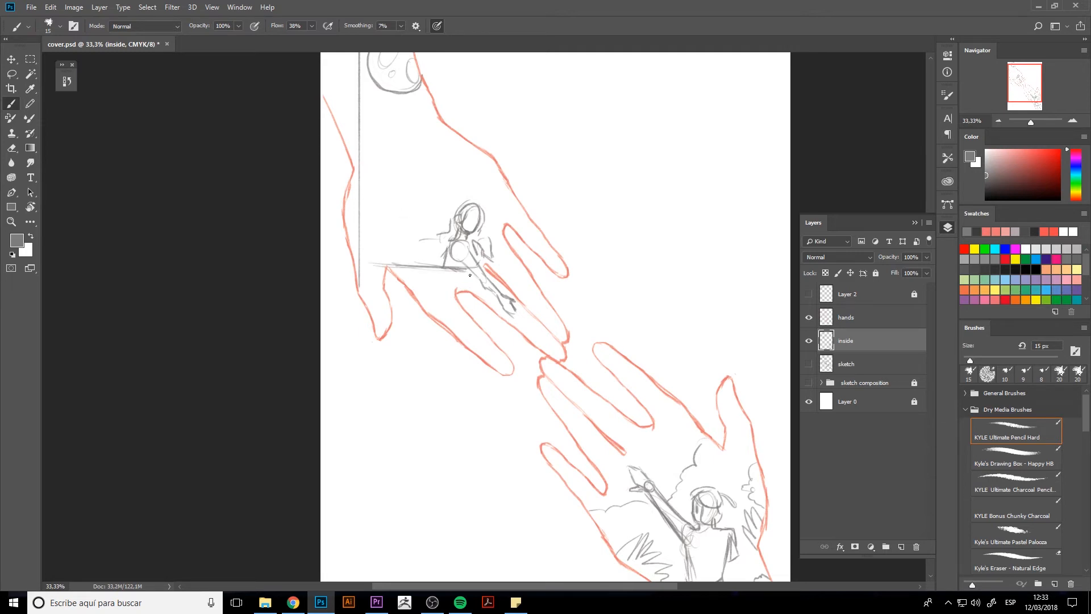
mouse_move(457, 301)
mouse_down()
mouse_move(415, 299)
mouse_move(464, 318)
mouse_move(442, 316)
mouse_move(468, 339)
mouse_up()
drag(472, 323, 478, 355)
drag(422, 269, 376, 264)
Draw a doorway with a straight side and curved top behind the second figure, plus a long vertical wall edge beside it.
click(406, 260)
shift+click(405, 161)
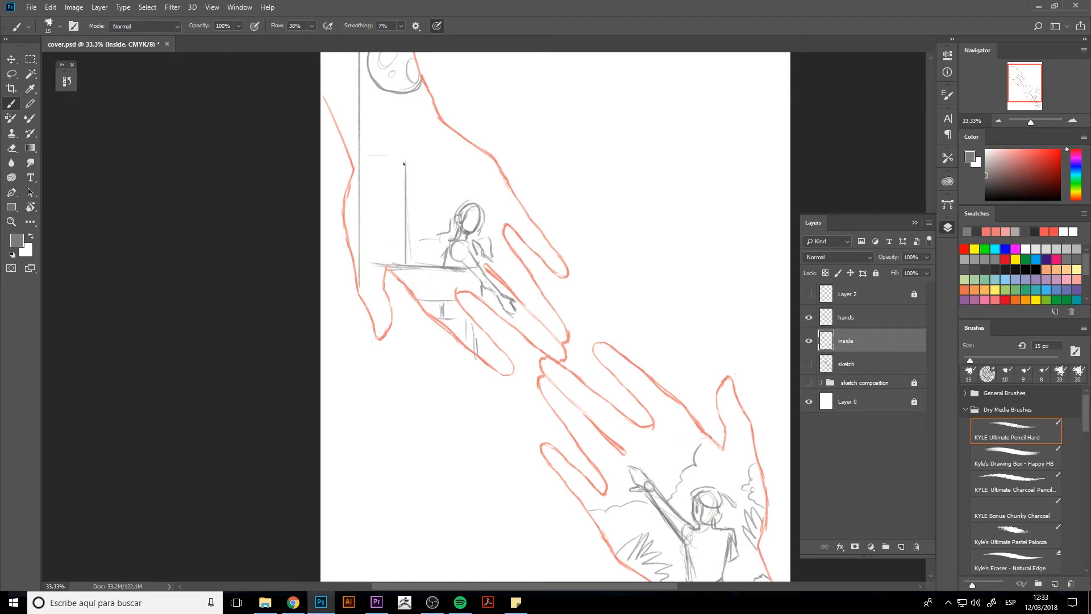
drag(404, 164, 362, 148)
click(412, 85)
shift+click(417, 266)
Erase the moon and the old vertical line in the upper hand, and continue the balcony ledge and stone lines across the thumb.
key(e)
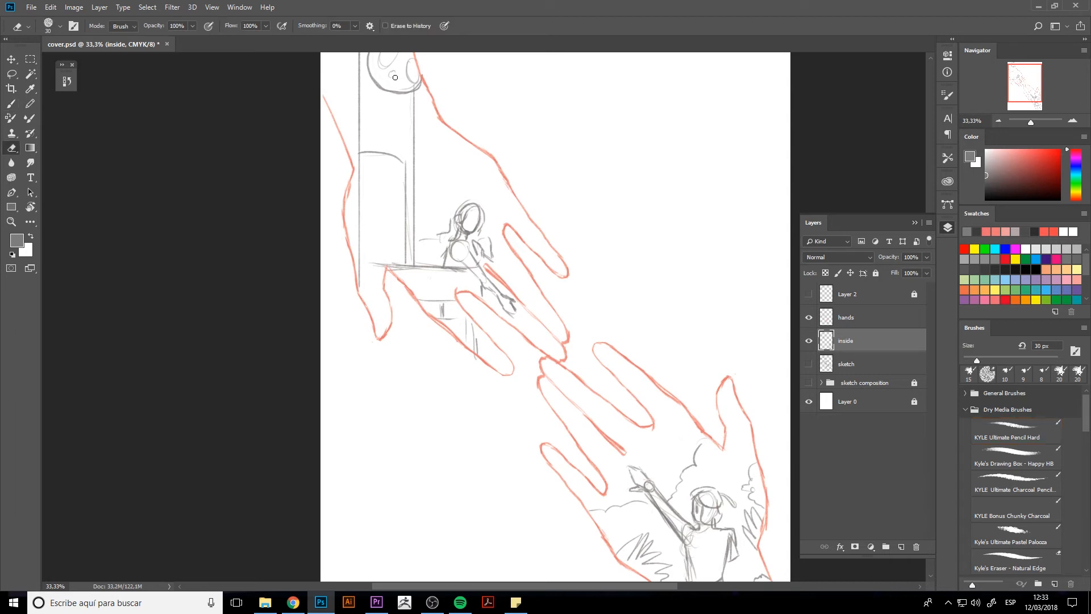
mouse_move(373, 55)
mouse_down()
mouse_move(412, 86)
mouse_move(428, 82)
mouse_move(372, 79)
mouse_move(362, 62)
mouse_move(356, 71)
mouse_move(356, 304)
mouse_up()
key(b)
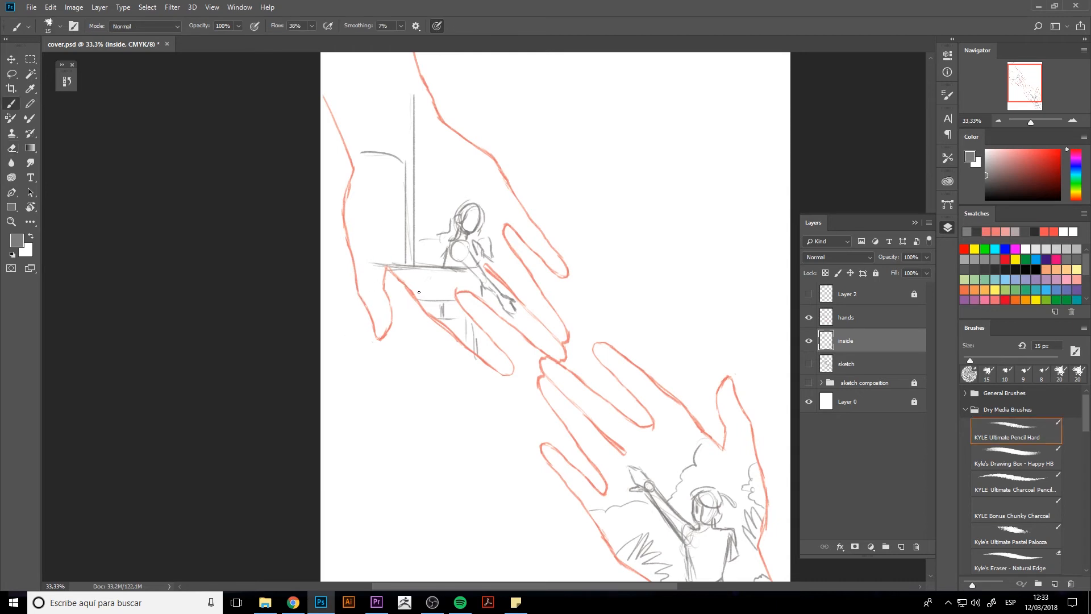
mouse_move(355, 263)
mouse_down()
mouse_move(397, 265)
mouse_move(398, 296)
mouse_move(368, 311)
mouse_move(370, 325)
mouse_up()
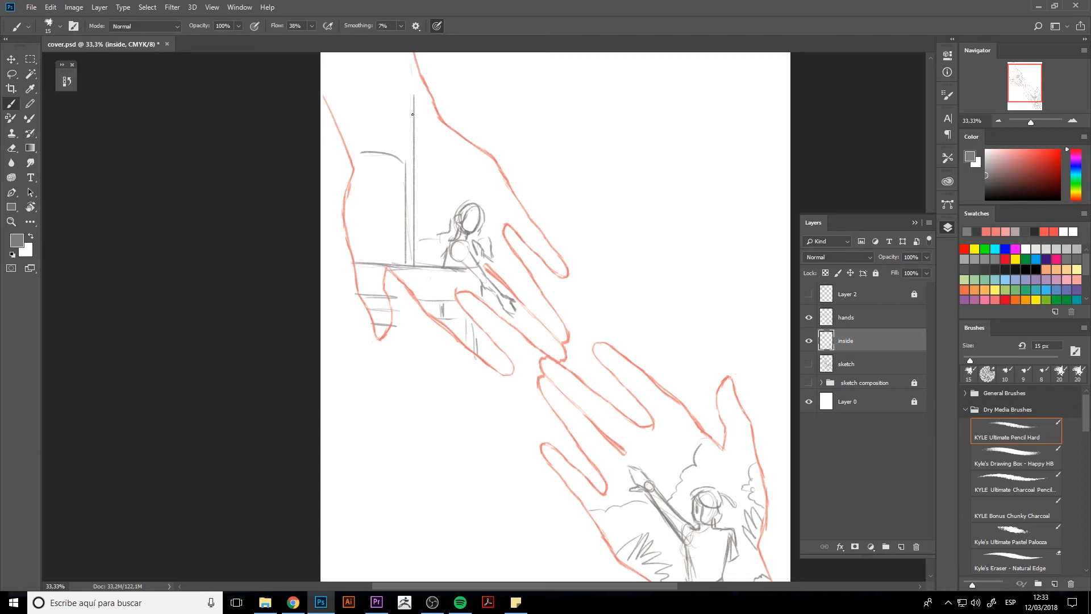
Extend the wall edge upward, add vertical panel lines inside the doorway and lengthen its arch to the hand's outline.
drag(414, 90, 413, 65)
mouse_move(371, 162)
mouse_down()
mouse_move(374, 259)
mouse_move(381, 170)
mouse_up()
drag(381, 176, 385, 255)
mouse_move(416, 95)
mouse_down()
mouse_move(416, 68)
mouse_move(415, 100)
mouse_up()
drag(362, 152, 354, 156)
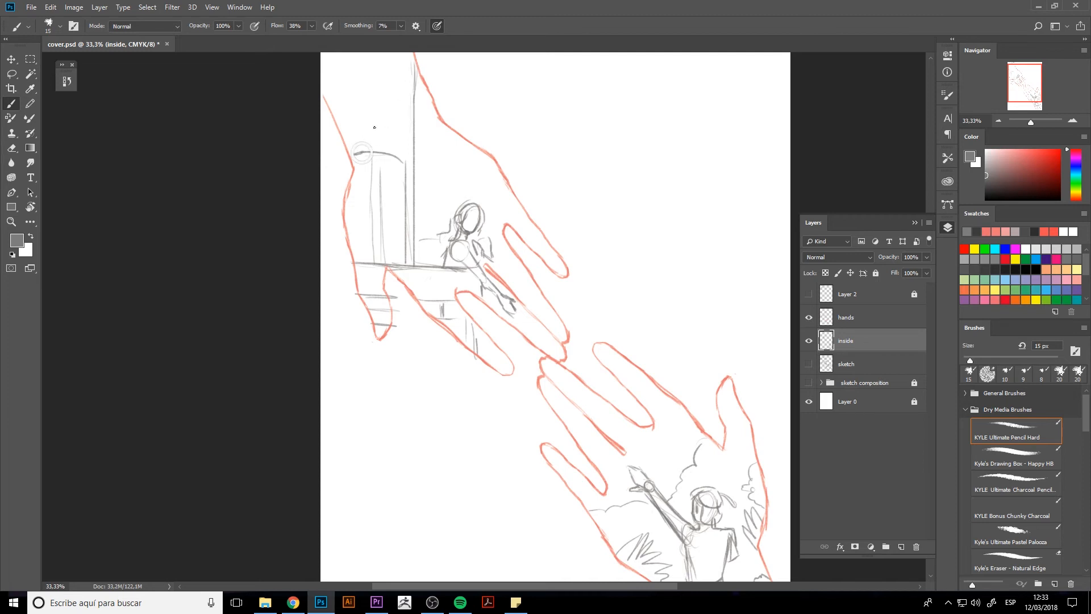
Draw rows of staggered stone blocks on the wall above the doorway and decline activating Sticky Keys.
drag(375, 118, 409, 118)
drag(343, 91, 412, 91)
mouse_move(334, 64)
mouse_down()
mouse_move(427, 66)
mouse_move(368, 91)
mouse_move(368, 118)
mouse_up()
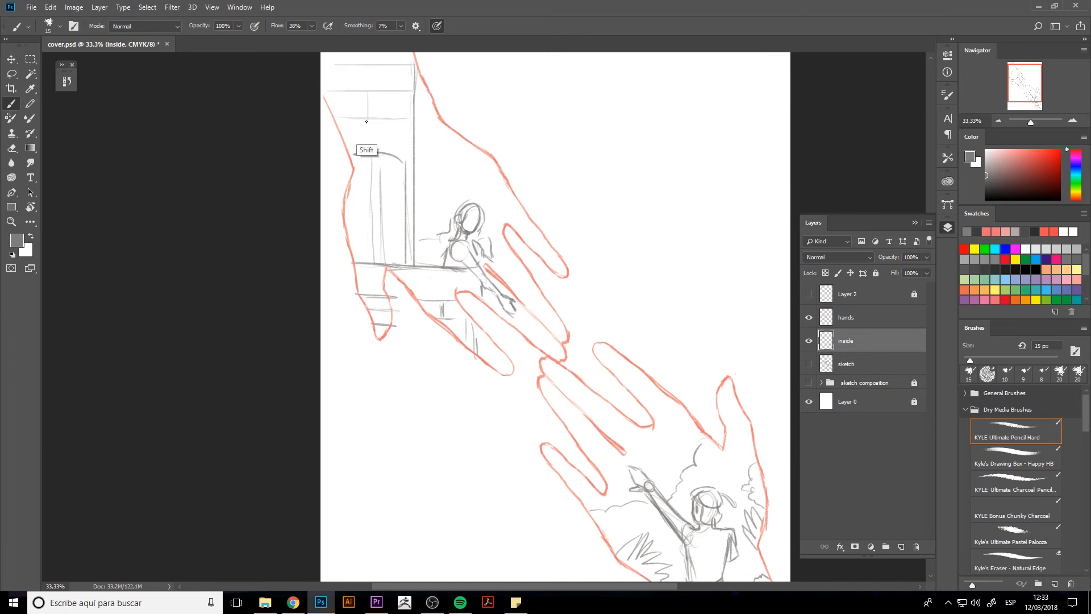
drag(390, 65, 390, 87)
key(shift)
key(shift)
key(shift)
key(shift)
key(shift)
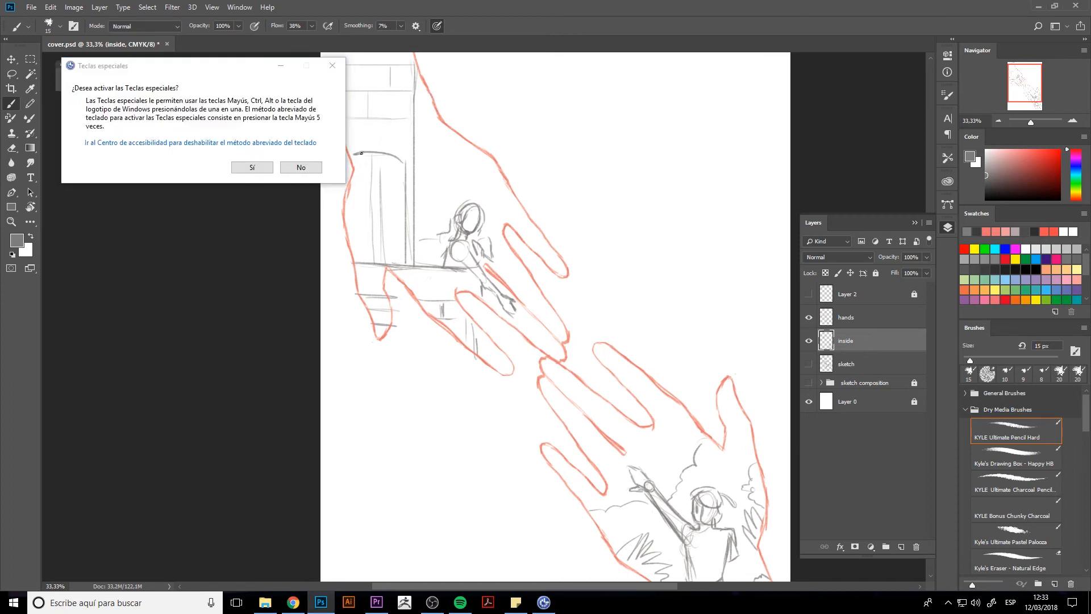
click(301, 168)
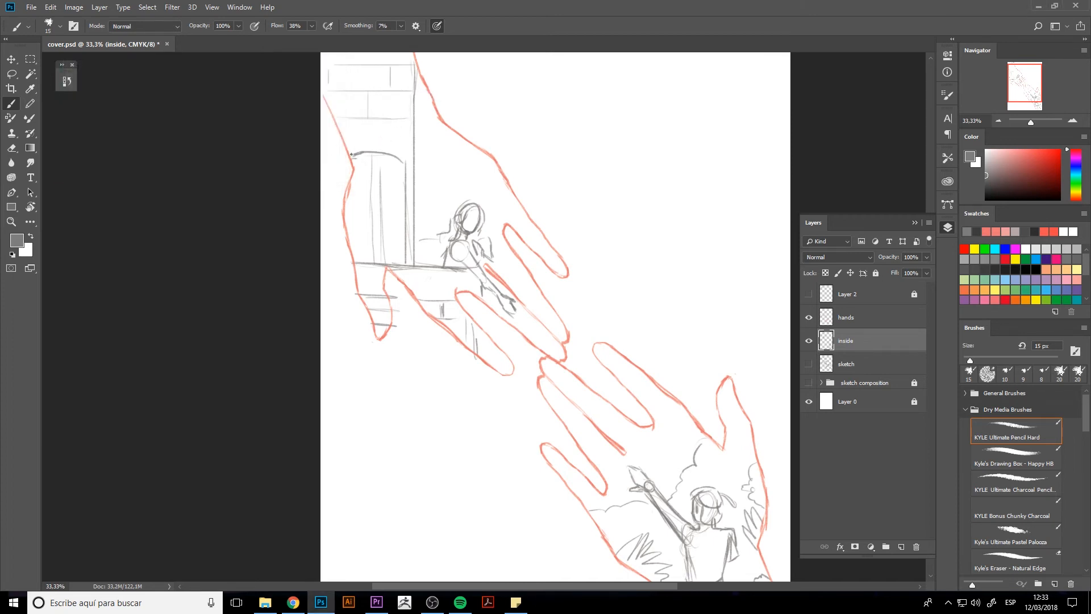
Shade the doorway's inner side with diagonal hatching and sketch long wavy hair down the second figure's back.
mouse_move(359, 152)
mouse_down()
mouse_move(399, 161)
mouse_move(392, 263)
mouse_up()
mouse_move(394, 158)
mouse_down()
mouse_move(402, 250)
mouse_move(443, 249)
mouse_move(461, 265)
mouse_move(440, 239)
mouse_move(427, 266)
mouse_move(445, 228)
mouse_up()
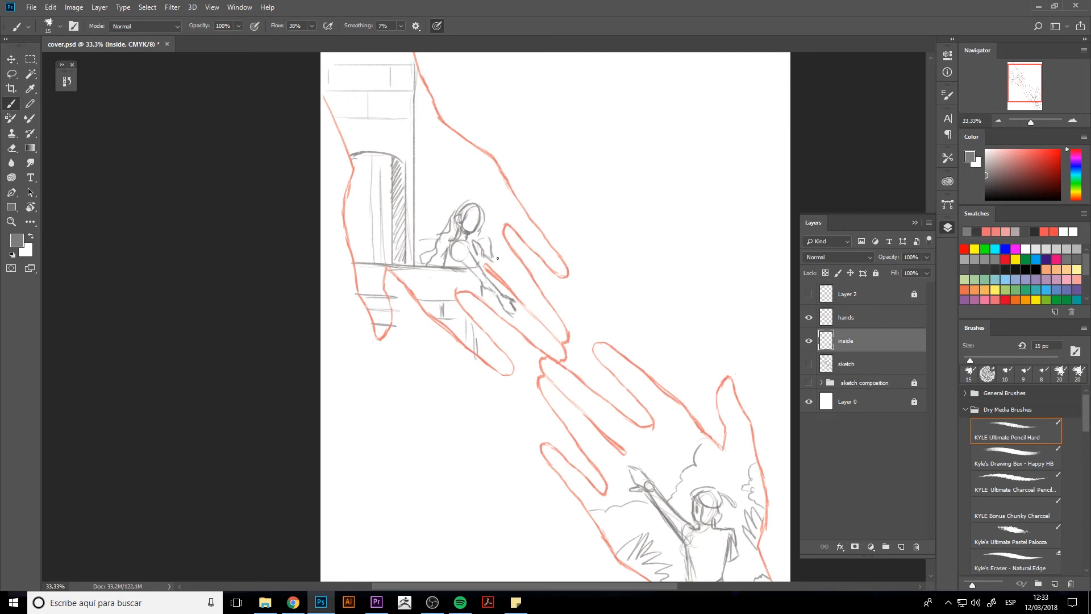
Sketch the second figure's other arm and the hair around her forehead, and add an arch above the wall's stone rows.
mouse_move(481, 261)
mouse_down()
mouse_move(509, 267)
mouse_move(496, 271)
mouse_up()
mouse_move(457, 206)
mouse_down()
mouse_move(478, 200)
mouse_move(459, 203)
mouse_up()
mouse_move(462, 200)
mouse_down()
mouse_move(452, 214)
mouse_move(470, 204)
mouse_move(454, 220)
mouse_move(467, 213)
mouse_move(468, 202)
mouse_move(449, 221)
mouse_up()
key(e)
key(b)
mouse_move(452, 213)
mouse_down()
mouse_move(469, 206)
mouse_move(458, 201)
mouse_up()
drag(650, 398, 634, 307)
drag(492, 208, 470, 348)
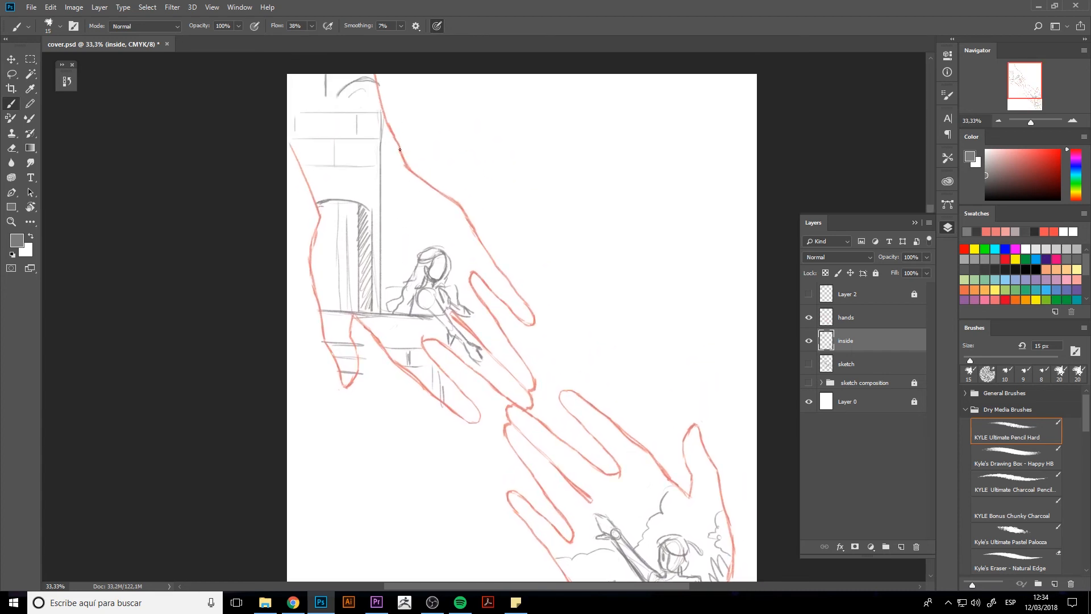
Sketch a cratered moon against the upper hand's outer edge above the second figure, and add a small mark to her face.
mouse_move(400, 150)
mouse_down()
mouse_move(392, 188)
mouse_move(410, 218)
mouse_move(440, 217)
mouse_move(452, 203)
mouse_up()
key(ctrl+z)
mouse_move(394, 161)
mouse_down()
mouse_move(394, 201)
mouse_move(409, 219)
mouse_move(449, 220)
mouse_move(460, 204)
mouse_move(415, 210)
mouse_move(447, 193)
mouse_up()
drag(436, 265, 437, 268)
scroll(546, 419, down, 3)
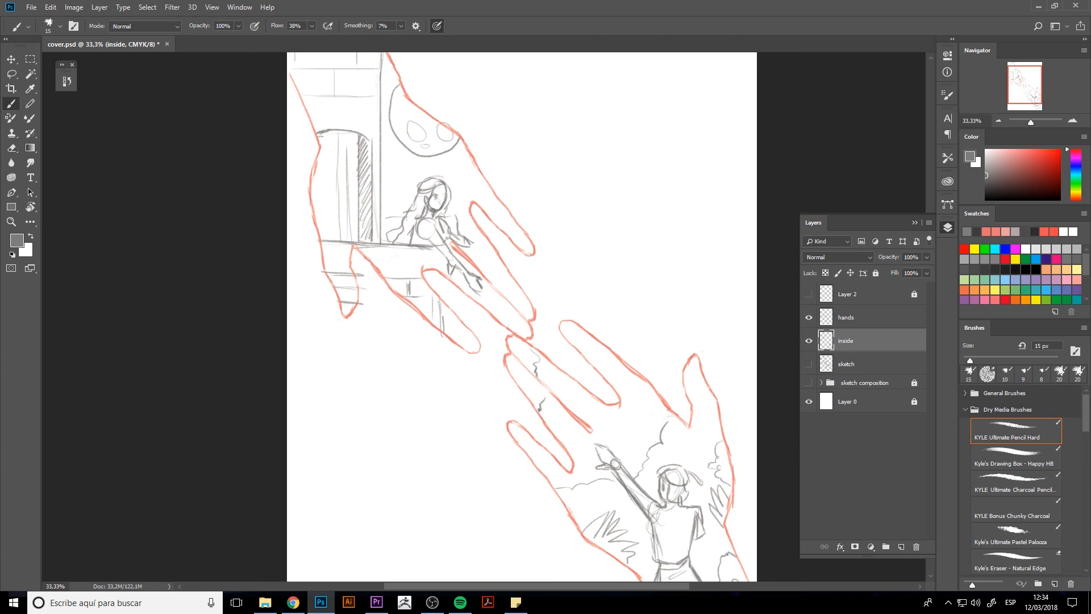
Sketch vines with round flowers in the nearly touching fingers, and add spiky grass and pointed leaves inside the lower hand.
drag(526, 372, 521, 348)
mouse_move(490, 311)
mouse_down()
mouse_move(529, 325)
mouse_move(443, 336)
mouse_move(470, 340)
mouse_up()
mouse_move(570, 514)
mouse_down()
mouse_move(577, 486)
mouse_move(593, 503)
mouse_move(588, 528)
mouse_up()
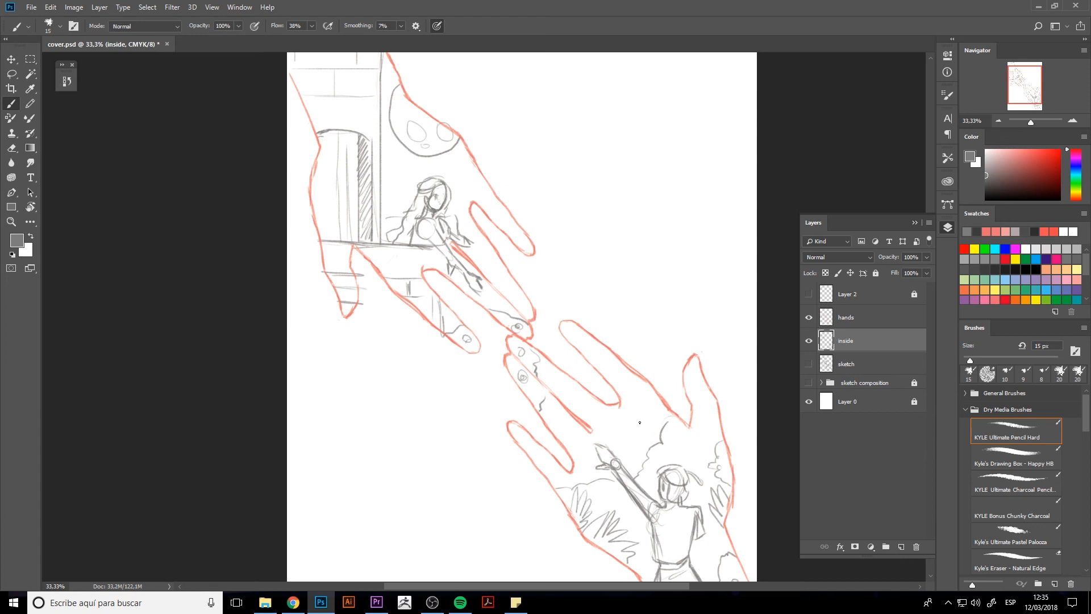
mouse_move(657, 410)
mouse_down()
mouse_move(623, 420)
mouse_move(669, 416)
mouse_move(644, 395)
mouse_move(660, 406)
mouse_up()
mouse_move(659, 445)
mouse_down()
mouse_move(596, 323)
mouse_move(653, 429)
mouse_up()
drag(605, 382, 631, 428)
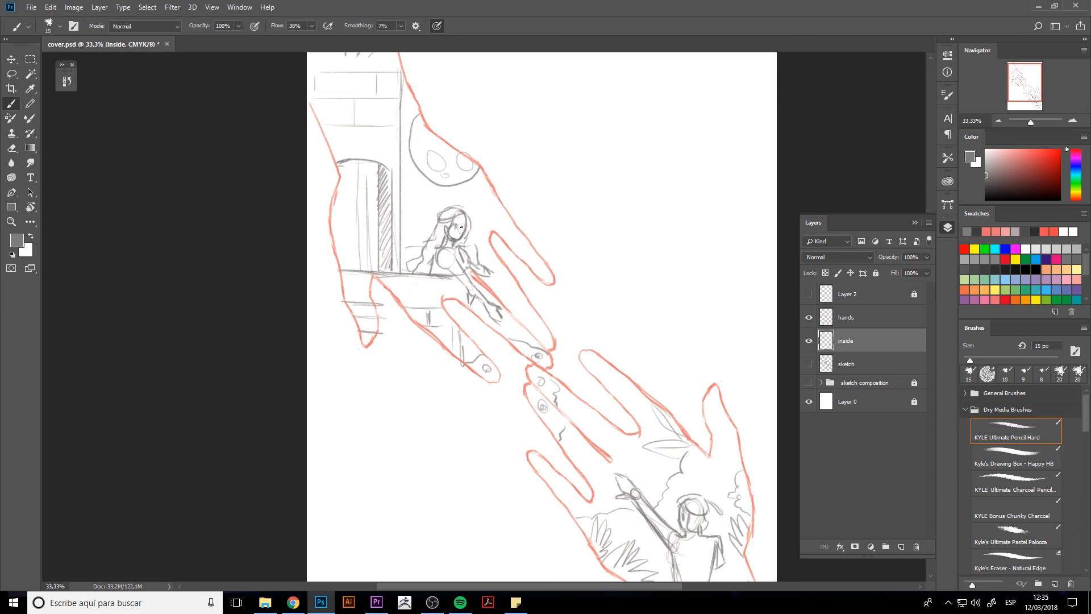
Refine the second figure's facial features and fit the whole cover in the view.
drag(465, 225, 458, 226)
click(31, 208)
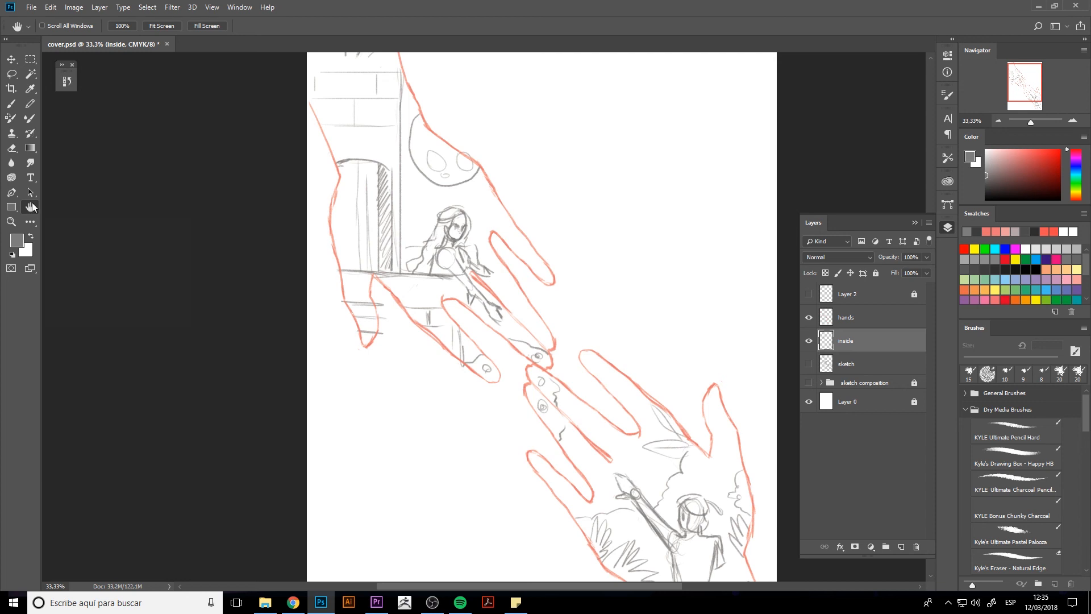
double_click(32, 203)
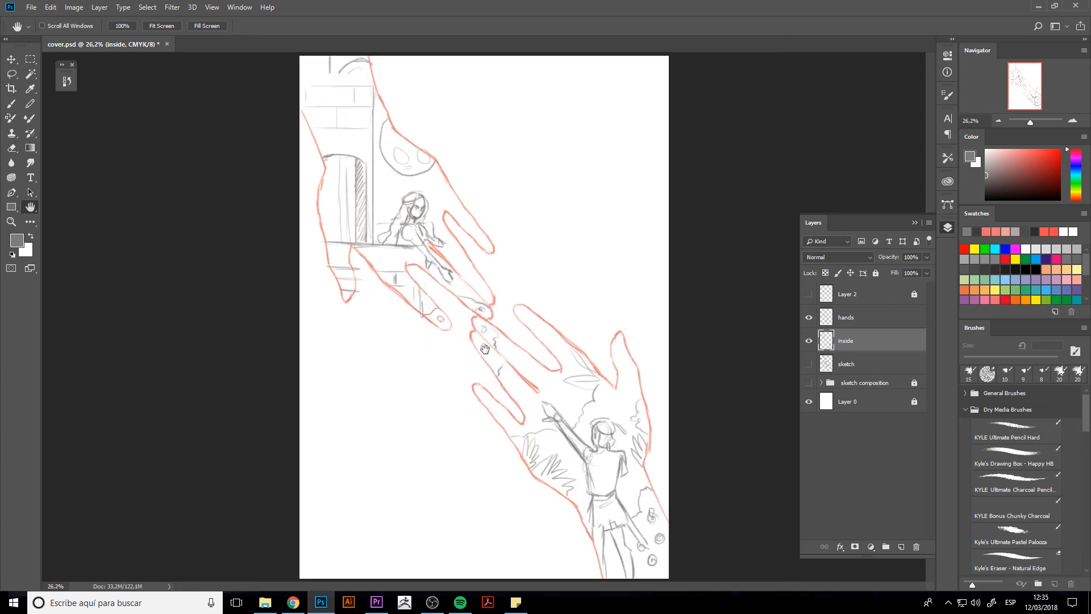